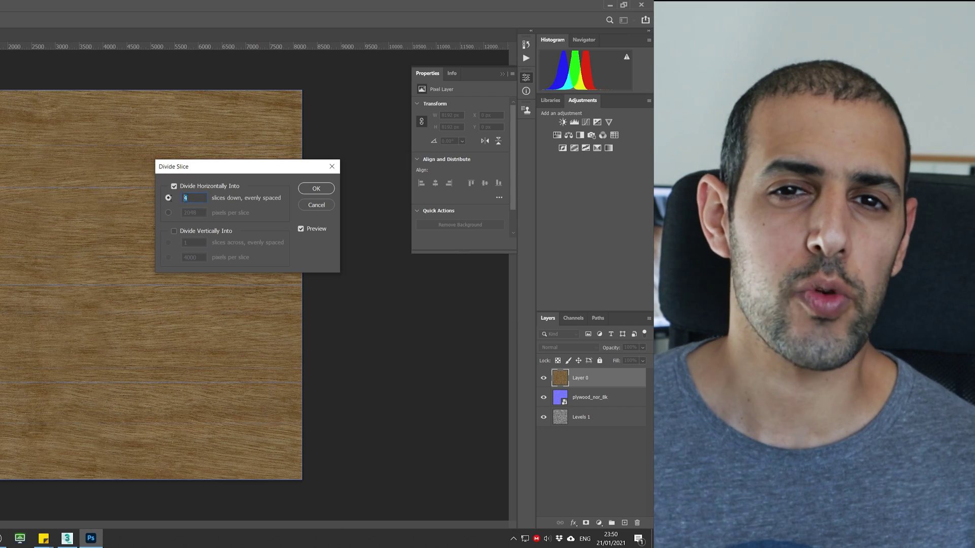
Divide the wood texture horizontally into four evenly spaced slices and choose the output format for its web export
{"action": "left_click", "coordinate": [316, 188]}
{"action": "key", "text": "ctrl+alt+shift+s"}
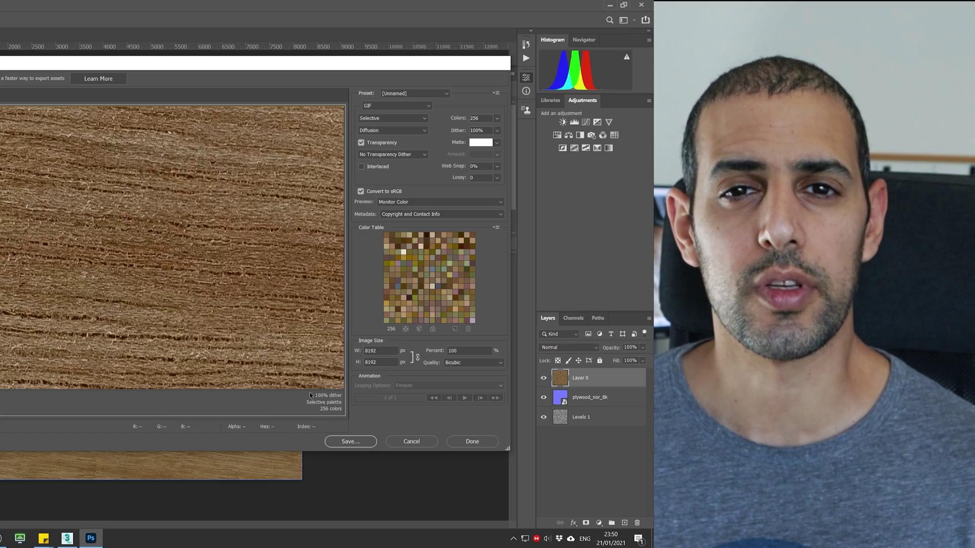
{"action": "left_click", "coordinate": [396, 106]}
{"action": "left_click", "coordinate": [382, 122]}
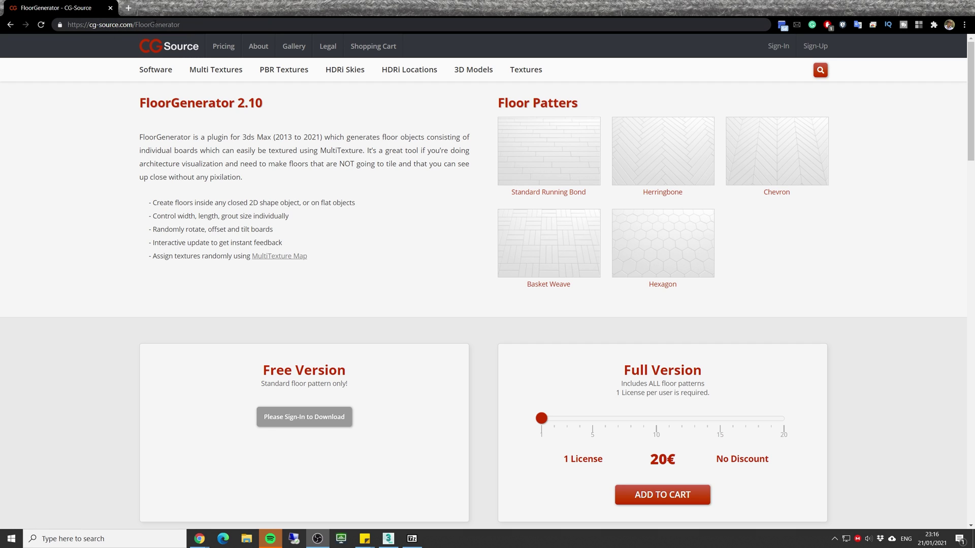
In the FloorGenerator V2.10 Free archive, select the plugin file FloorGenerator_Free_max2020_64bit.dlm
{"action": "left_click_drag", "start_coordinate": [188, 24], "coordinate": [67, 24]}
{"action": "left_click", "coordinate": [296, 107]}
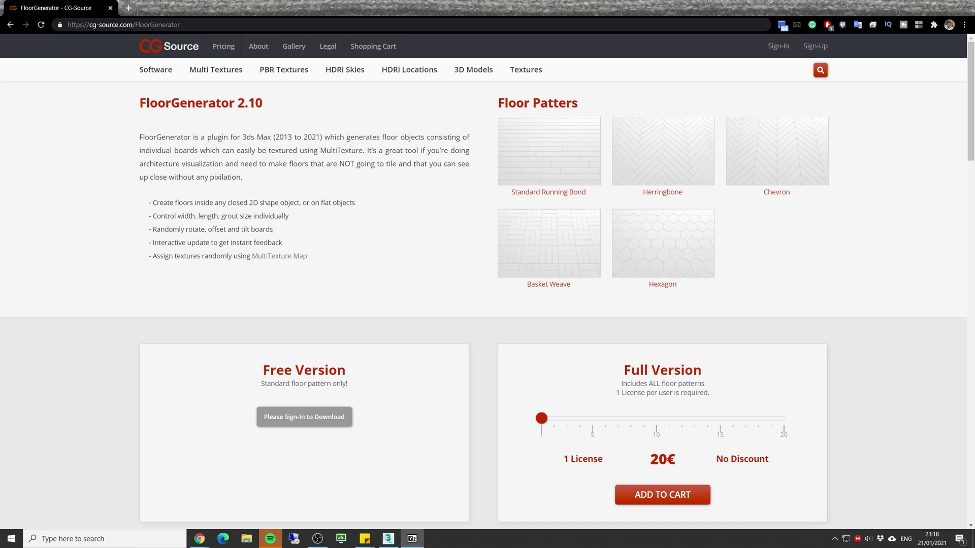
{"action": "left_click_drag", "start_coordinate": [0, 183], "coordinate": [509, 114]}
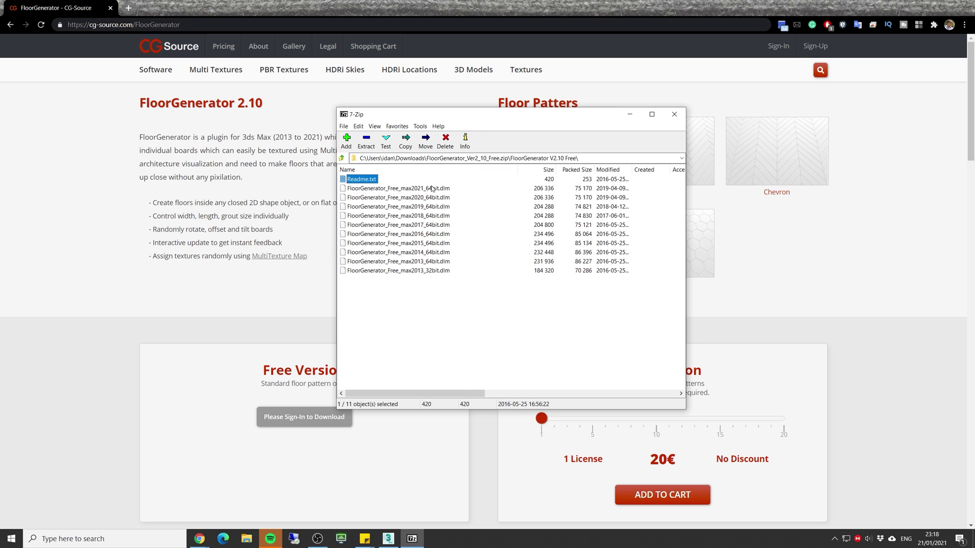
{"action": "left_click", "coordinate": [406, 197]}
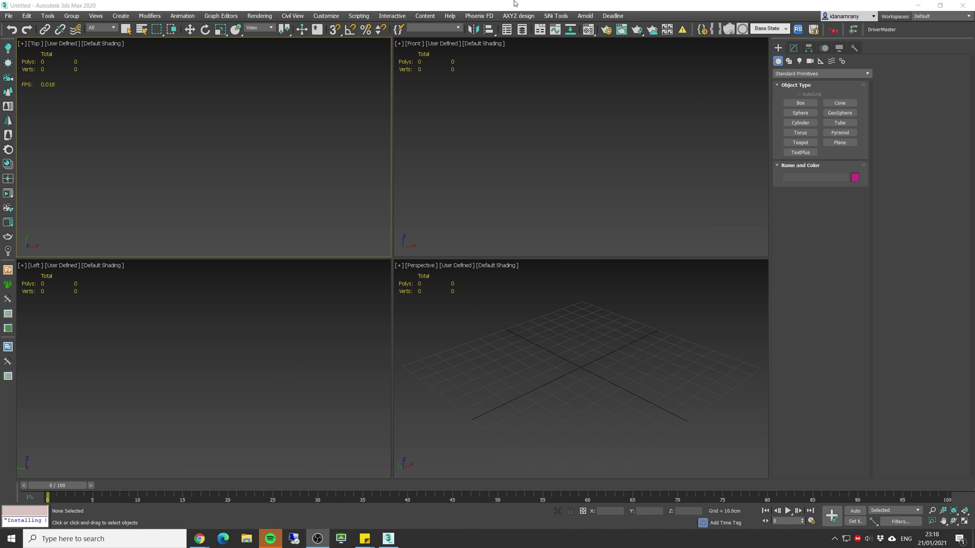
In 3ds Max, draw a rectangle spline about 552 by 462 cm around the grid in the maximized Perspective view
{"action": "left_click", "coordinate": [594, 292]}
{"action": "key", "text": "alt+w"}
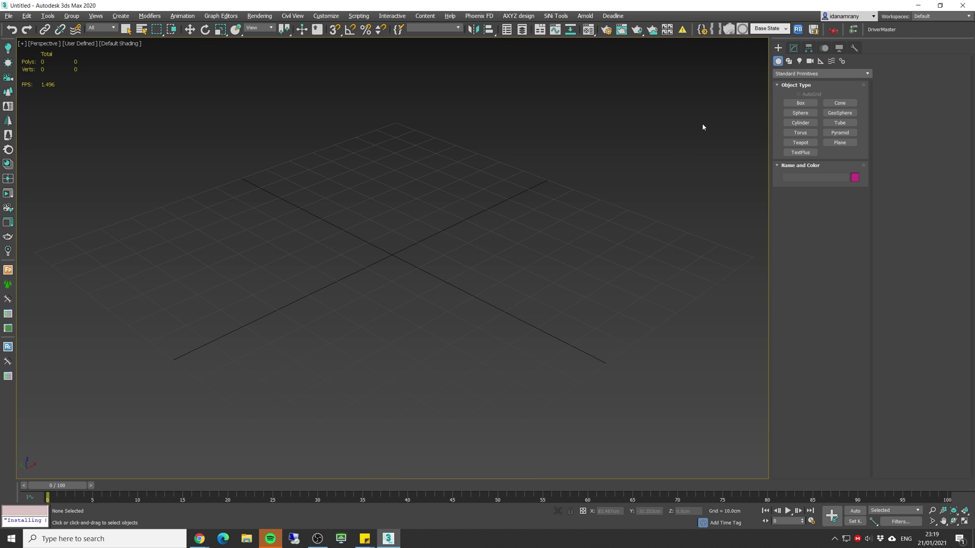
{"action": "key", "text": "z"}
{"action": "left_click", "coordinate": [794, 47]}
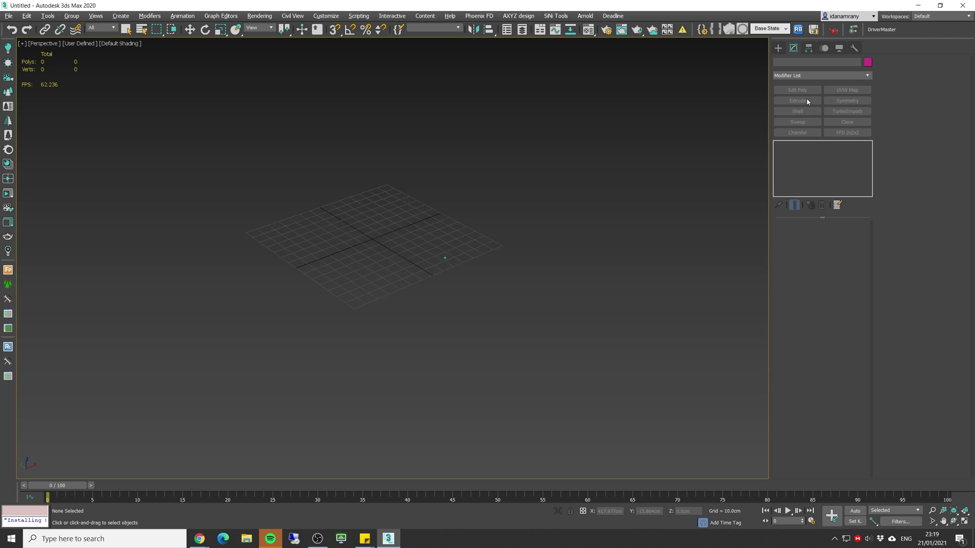
{"action": "left_click", "coordinate": [778, 48]}
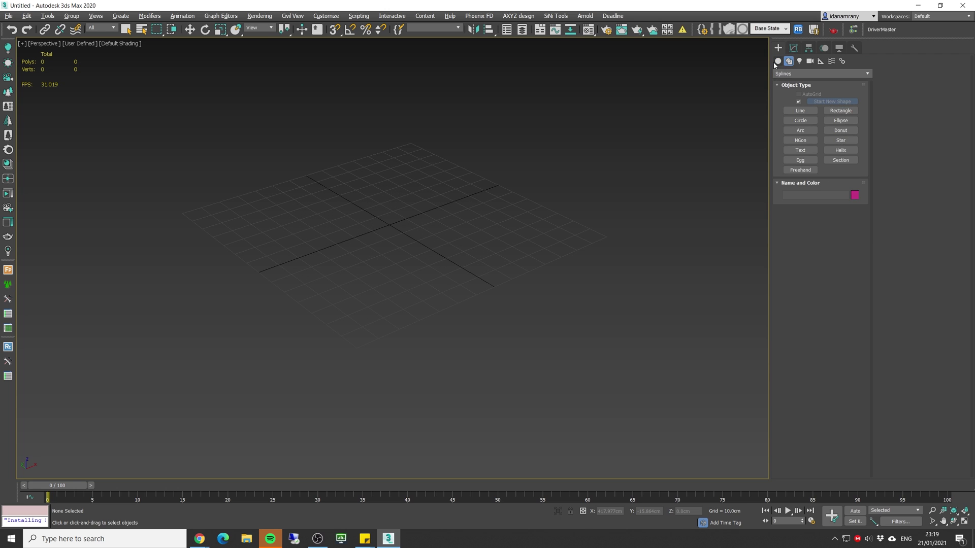
{"action": "left_click", "coordinate": [841, 111]}
{"action": "scroll", "coordinate": [377, 220], "scroll_direction": "down", "scroll_amount": 3}
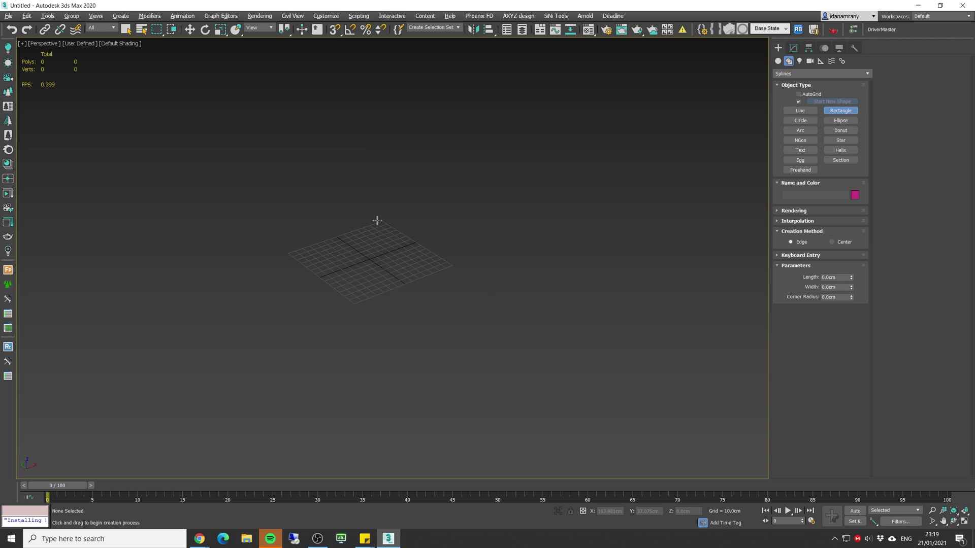
{"action": "left_click_drag", "start_coordinate": [369, 147], "coordinate": [308, 476]}
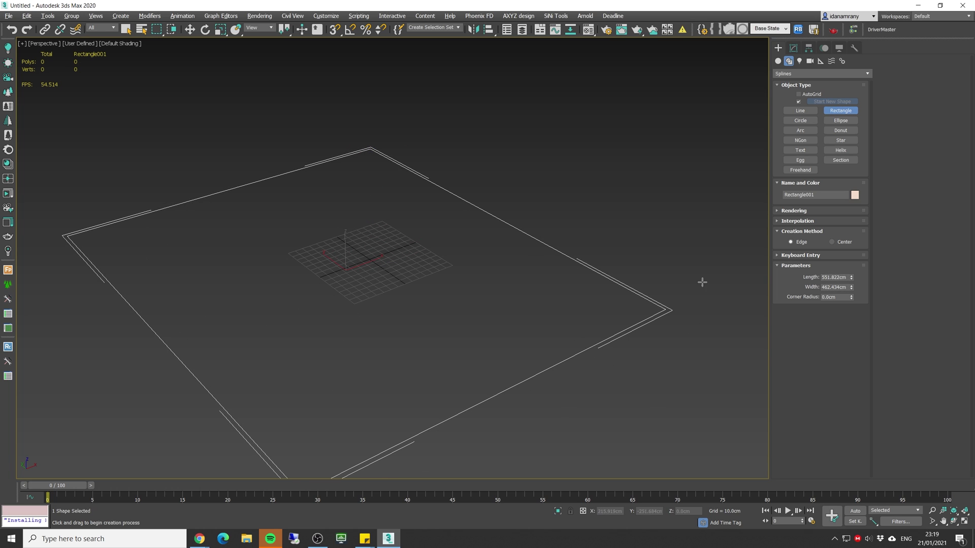
Set the rectangle's length and width to 500 cm each
{"action": "left_click", "coordinate": [845, 275]}
{"action": "type", "text": "500"}
{"action": "key", "text": "Tab"}
{"action": "type", "text": "500"}
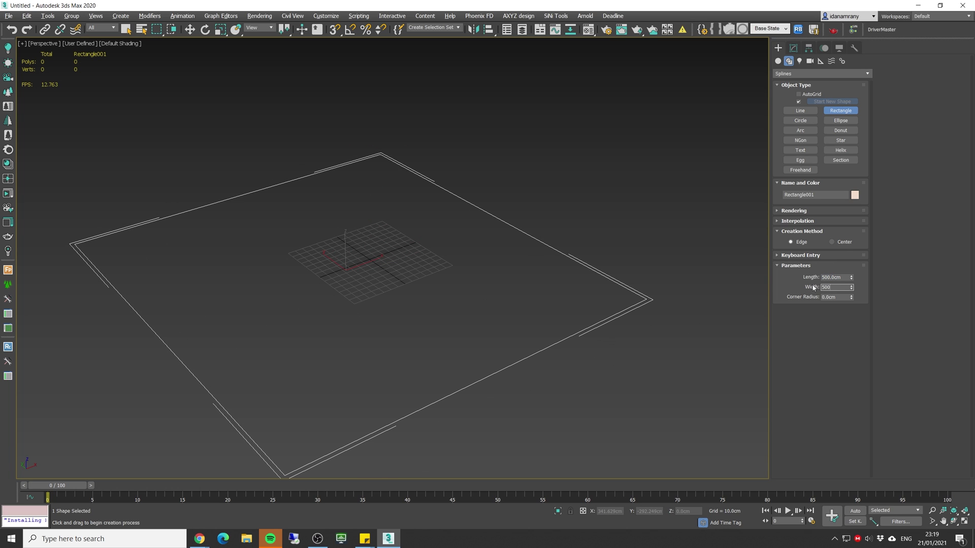
{"action": "key", "text": "Return"}
Apply the FloorGenerator modifier to the rectangle
{"action": "left_click", "coordinate": [793, 48]}
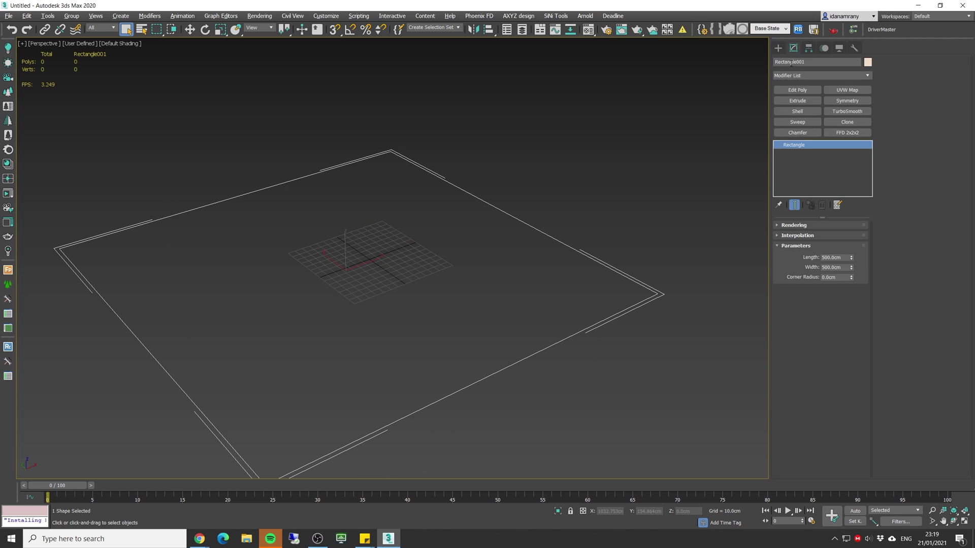
{"action": "left_click", "coordinate": [816, 75]}
{"action": "scroll", "coordinate": [888, 167], "scroll_direction": "down", "scroll_amount": 5}
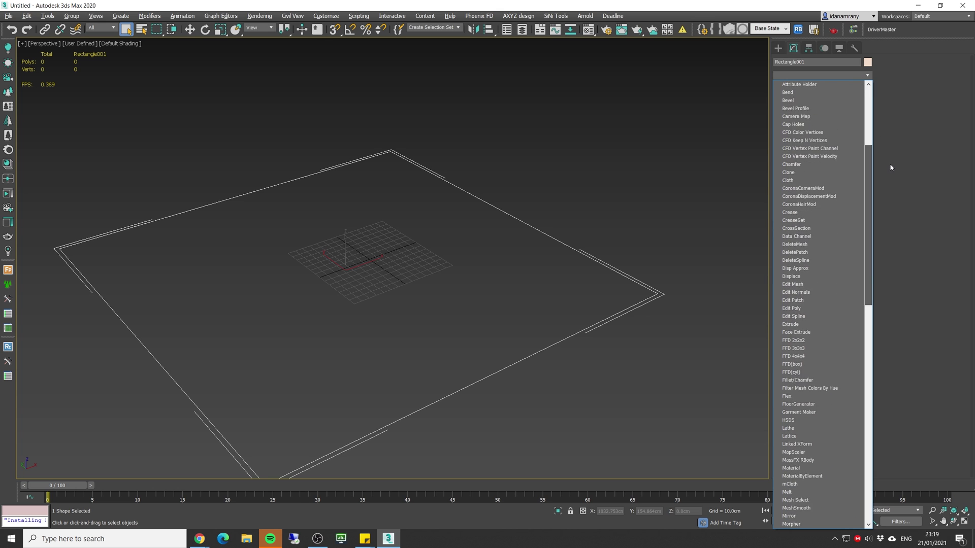
{"action": "scroll", "coordinate": [897, 198], "scroll_direction": "down", "scroll_amount": 1}
{"action": "left_click", "coordinate": [798, 268]}
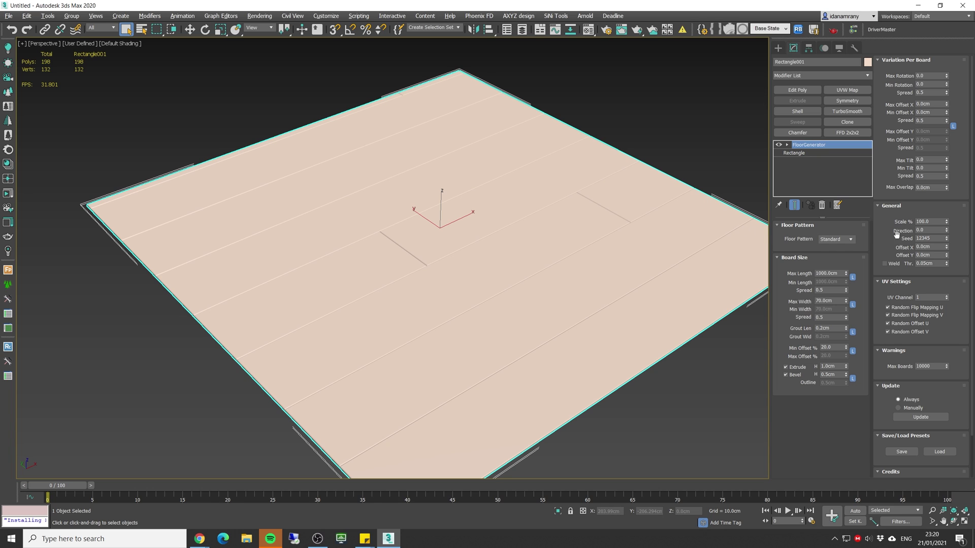
Try the Herringbone, Chevron and Basket Weave floor patterns on the floor
{"action": "left_click", "coordinate": [851, 240]}
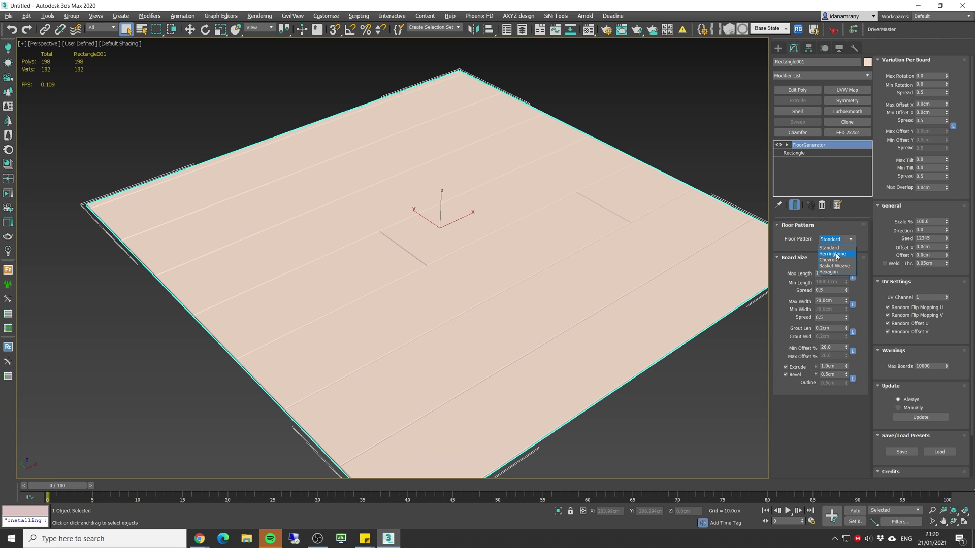
{"action": "left_click", "coordinate": [845, 255]}
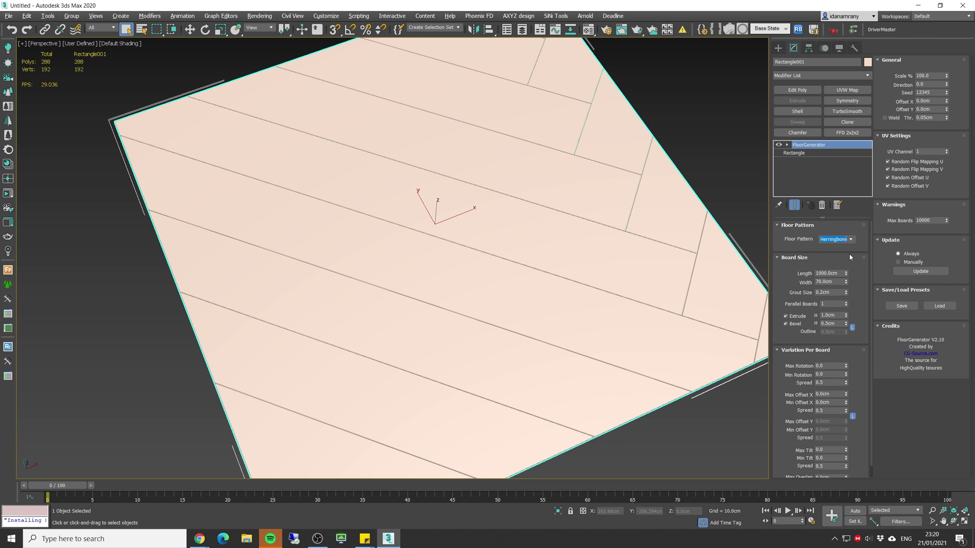
{"action": "left_click", "coordinate": [851, 240]}
{"action": "left_click", "coordinate": [845, 263]}
{"action": "left_click", "coordinate": [850, 240]}
{"action": "left_click", "coordinate": [845, 267]}
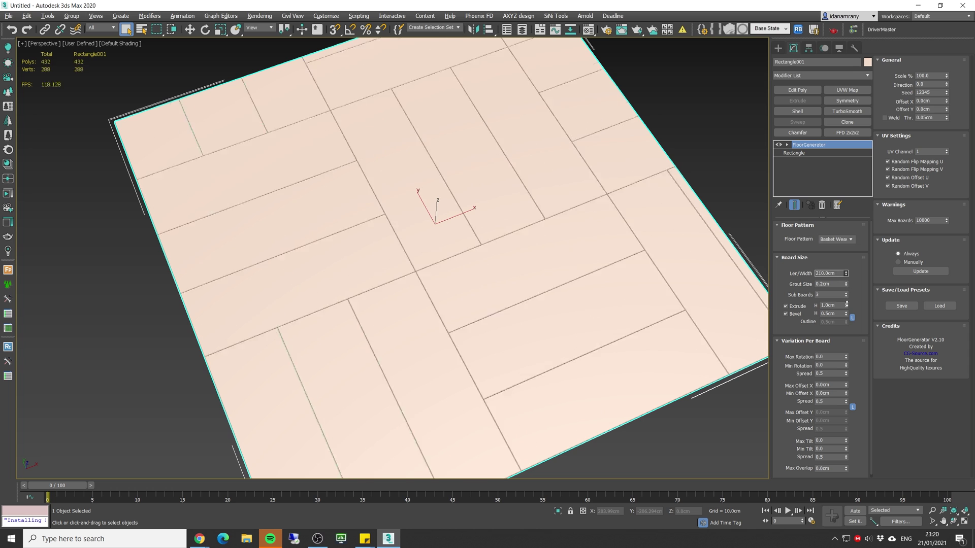
Try a 110 cm board size in the Basket Weave pattern and return the floor pattern to Standard
{"action": "left_click_drag", "start_coordinate": [846, 303], "coordinate": [846, 307]}
{"action": "left_click", "coordinate": [847, 239]}
{"action": "left_click", "coordinate": [842, 274]}
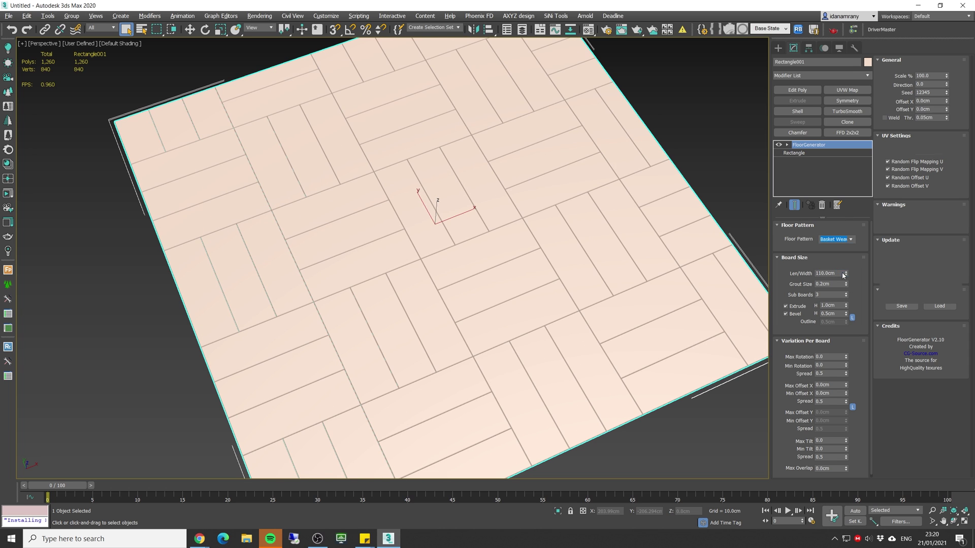
{"action": "left_click", "coordinate": [847, 239]}
{"action": "left_click", "coordinate": [844, 248]}
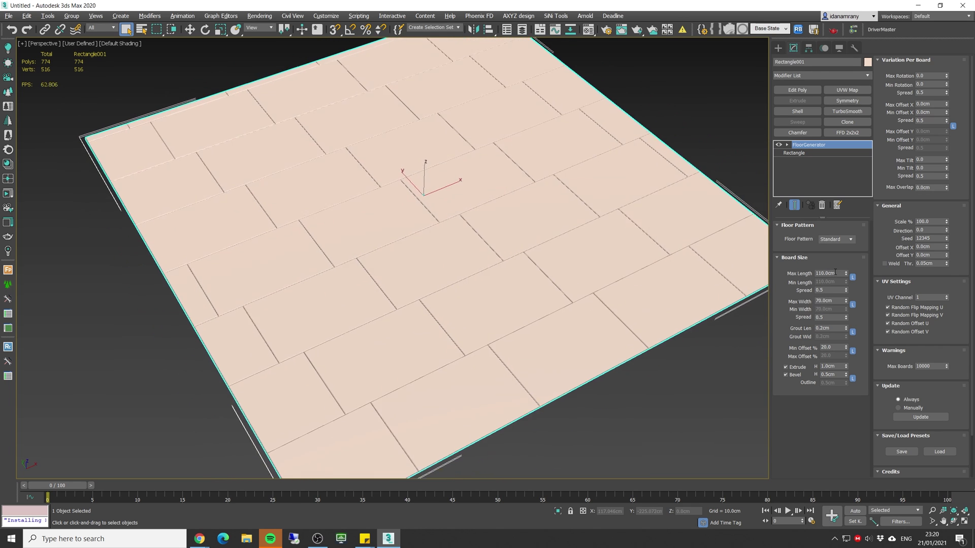
Set the maximum length of the floor boards to 120 cm
{"action": "left_click_drag", "start_coordinate": [835, 273], "coordinate": [812, 270]}
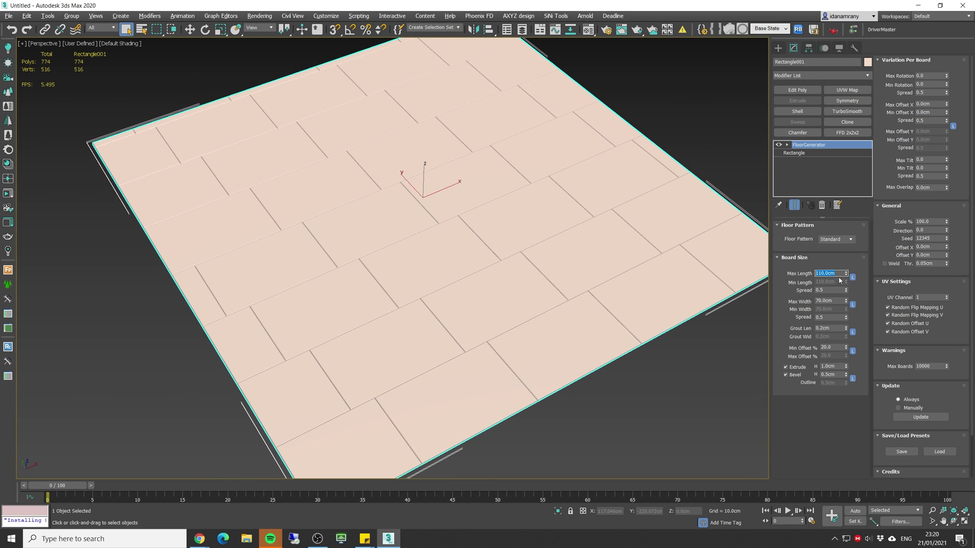
{"action": "type", "text": "120"}
{"action": "key", "text": "Return"}
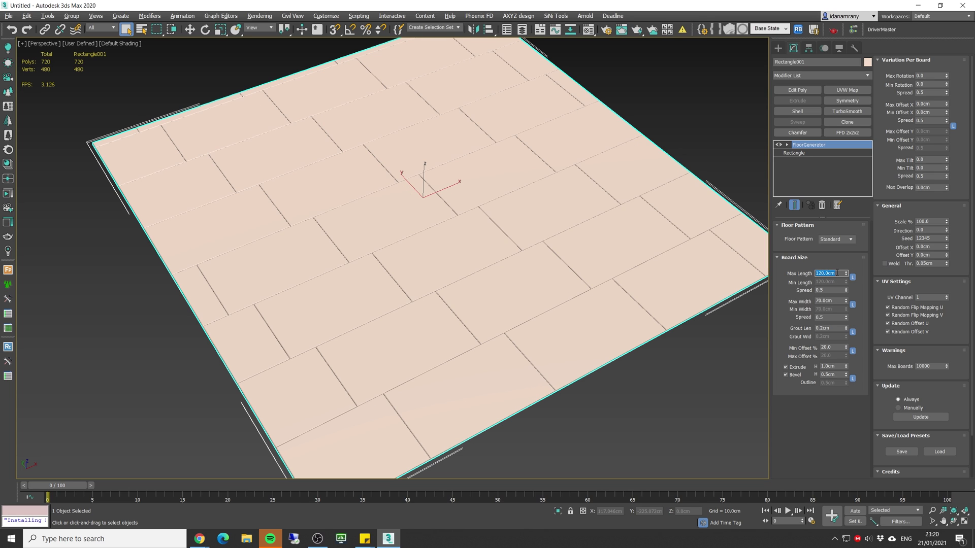
Try random board lengths by unlinking the minimum length and setting it to 40 cm, and relink it to the maximum
{"action": "left_click", "coordinate": [856, 278]}
{"action": "left_click", "coordinate": [852, 278]}
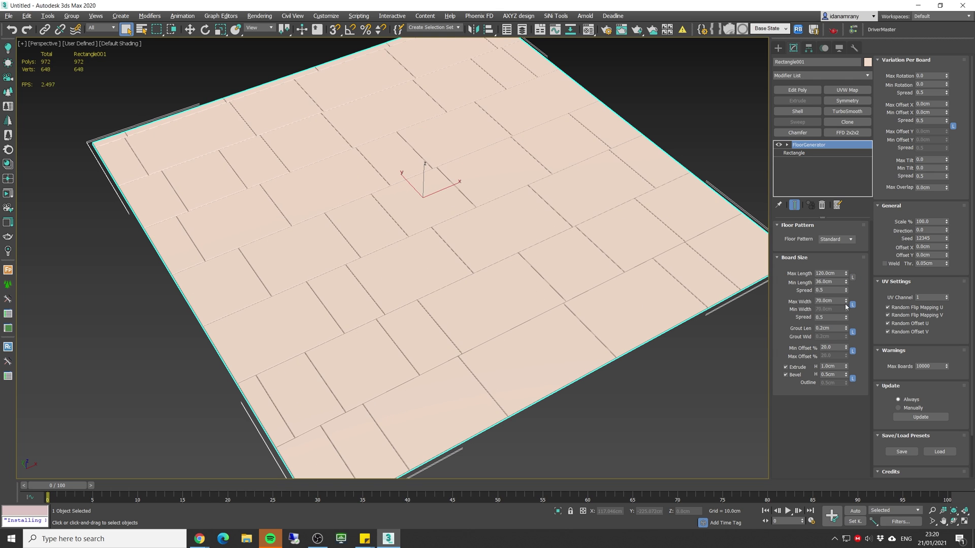
{"action": "left_click_drag", "start_coordinate": [846, 283], "coordinate": [827, 284]}
{"action": "type", "text": "40"}
{"action": "key", "text": "Return"}
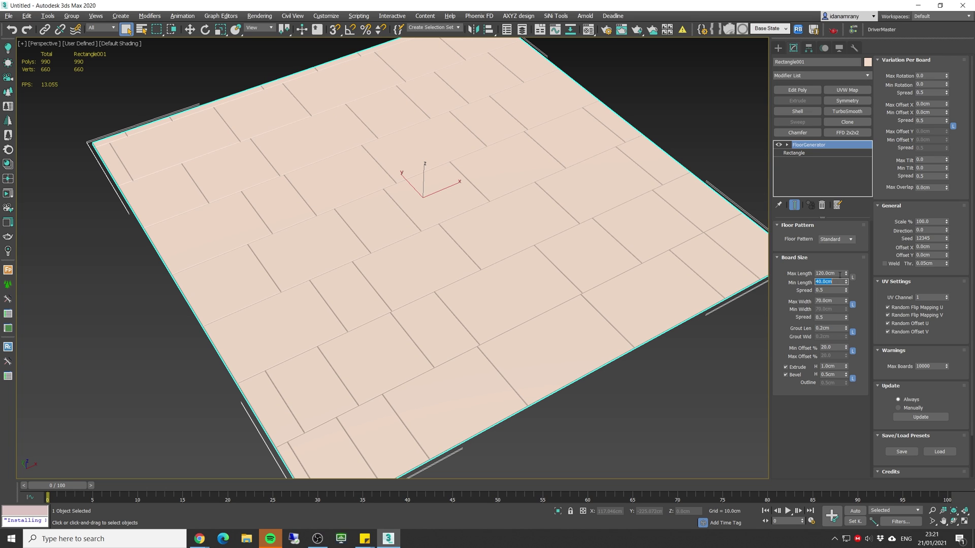
{"action": "left_click_drag", "start_coordinate": [816, 274], "coordinate": [838, 275]}
{"action": "left_click", "coordinate": [853, 278]}
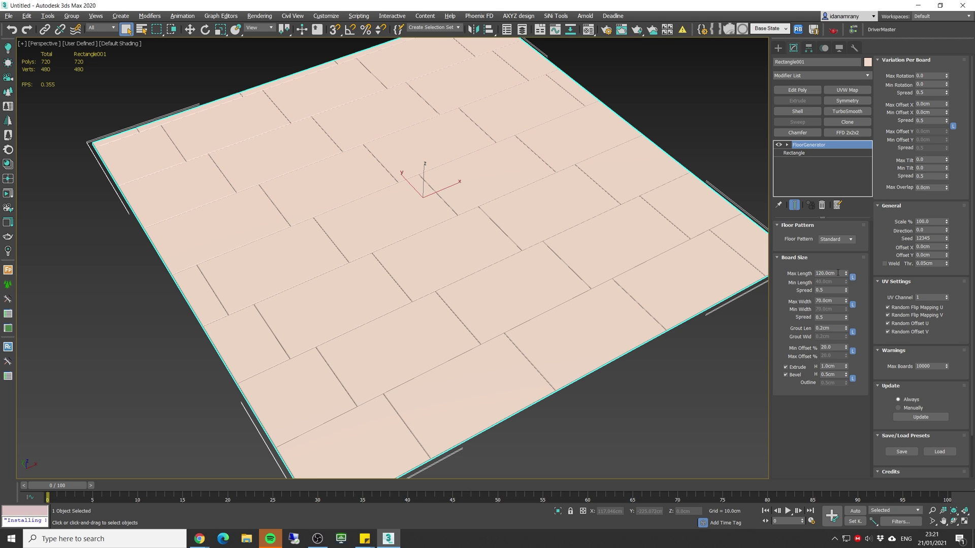
Set the maximum width of the floor boards to 15 cm
{"action": "left_click_drag", "start_coordinate": [846, 302], "coordinate": [812, 304]}
{"action": "type", "text": "15"}
{"action": "key", "text": "Return"}
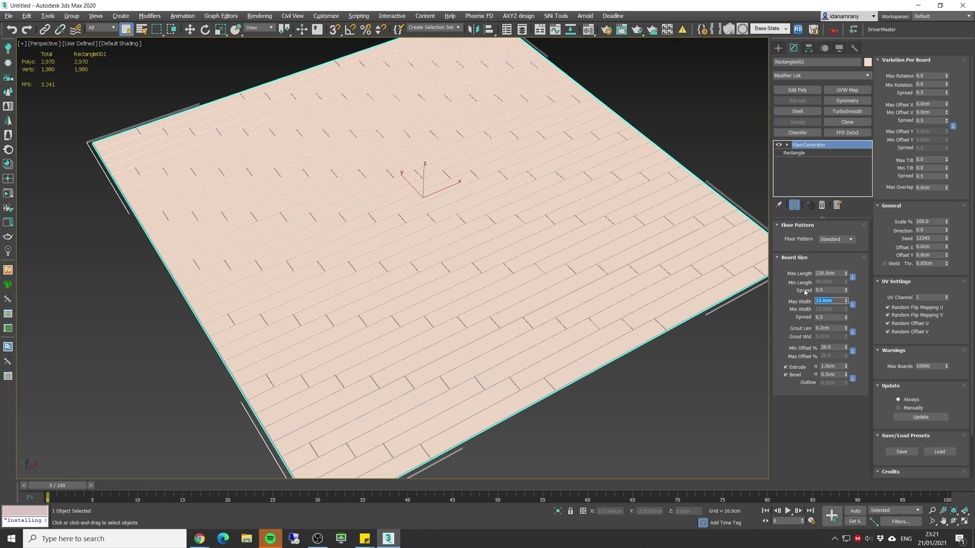
Try random board widths by unlinking and varying the minimum width, and relink it to the maximum width
{"action": "left_click", "coordinate": [853, 306]}
{"action": "mouse_move", "coordinate": [846, 312]}
{"action": "left_mouse_down"}
{"action": "mouse_move", "coordinate": [853, 340]}
{"action": "mouse_move", "coordinate": [847, 327]}
{"action": "left_mouse_up"}
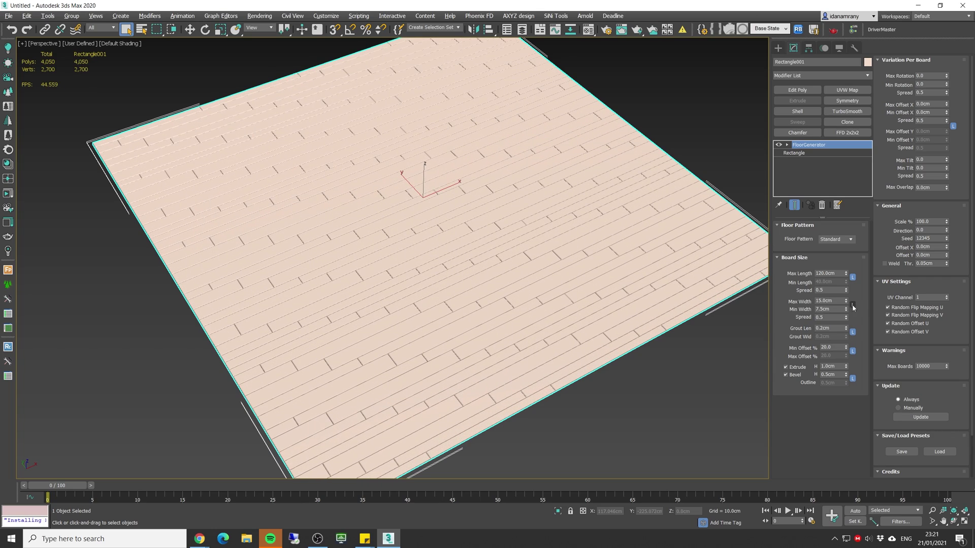
{"action": "left_click", "coordinate": [854, 305]}
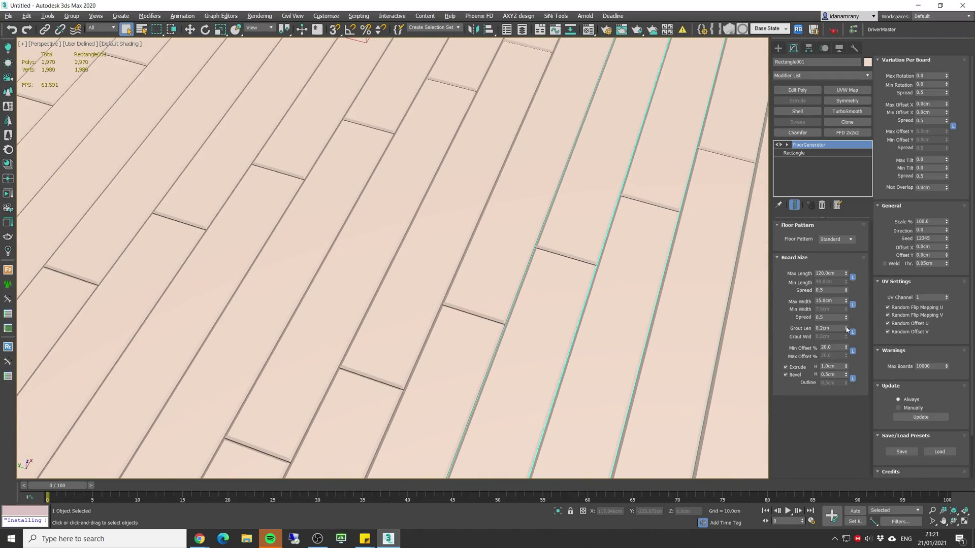
Try a 0.41 cm grout gap between the boards and reset the grout to 0 cm
{"action": "left_click_drag", "start_coordinate": [846, 330], "coordinate": [804, 299]}
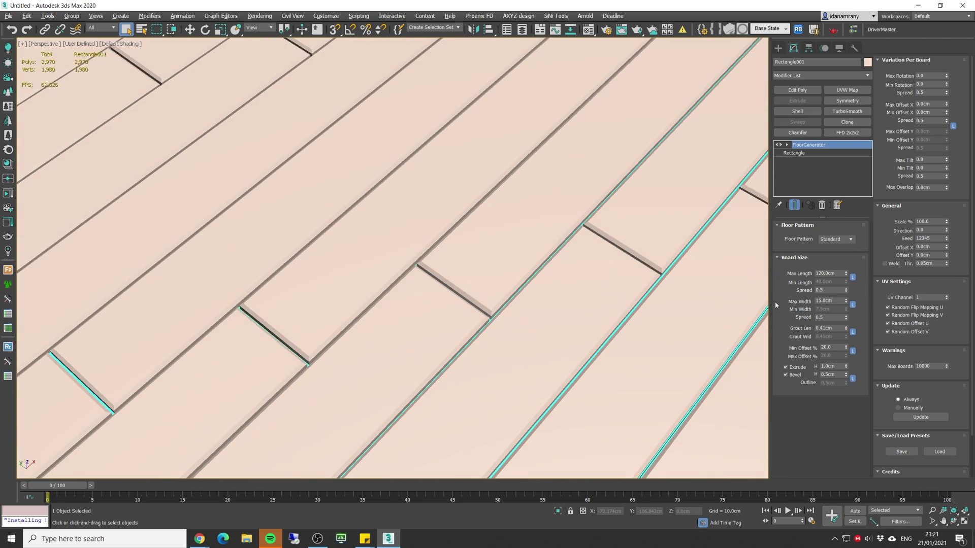
{"action": "right_click", "coordinate": [846, 329]}
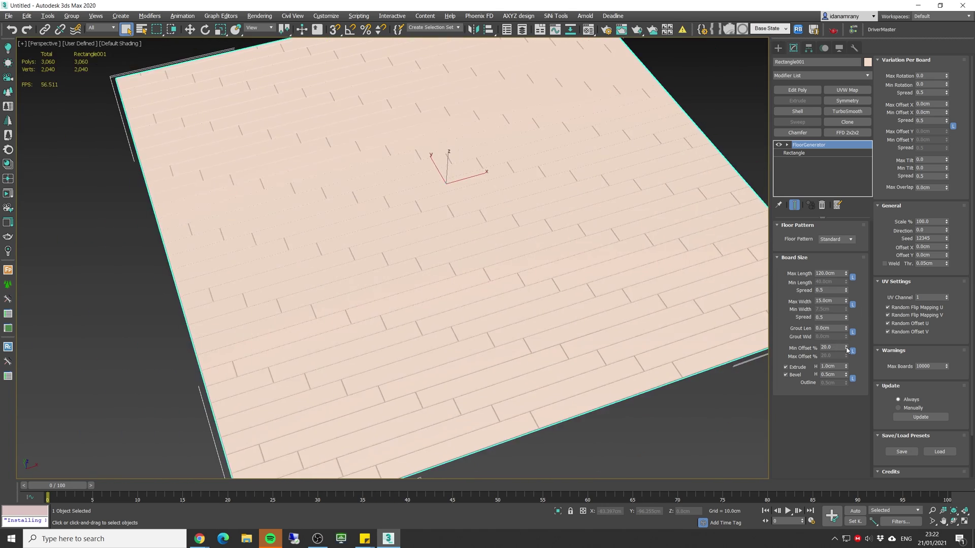
Try a minimum board offset of about 30 percent and reset the offset to zero
{"action": "mouse_move", "coordinate": [847, 350]}
{"action": "left_mouse_down"}
{"action": "mouse_move", "coordinate": [848, 321]}
{"action": "mouse_move", "coordinate": [850, 332]}
{"action": "left_mouse_up"}
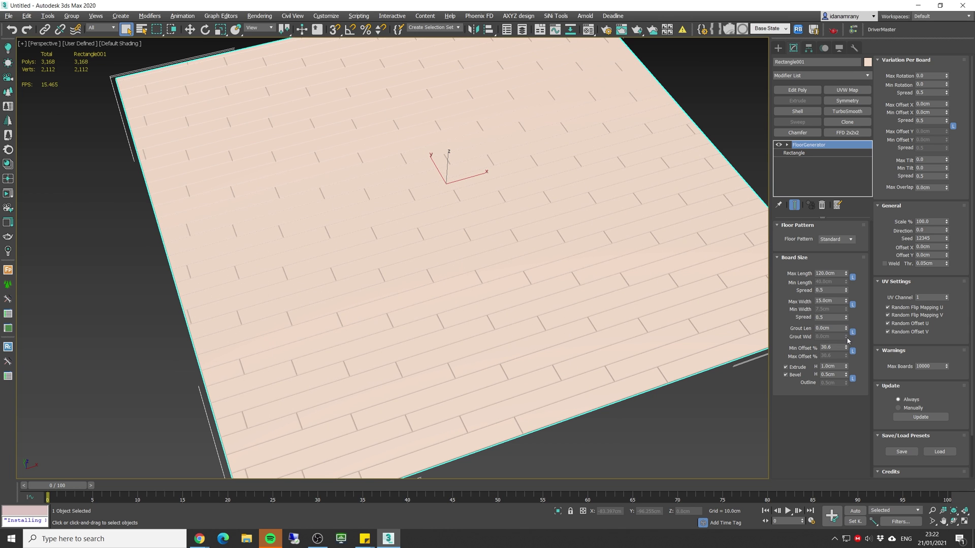
{"action": "right_click", "coordinate": [847, 349]}
{"action": "scroll", "coordinate": [583, 307], "scroll_direction": "up", "scroll_amount": 8}
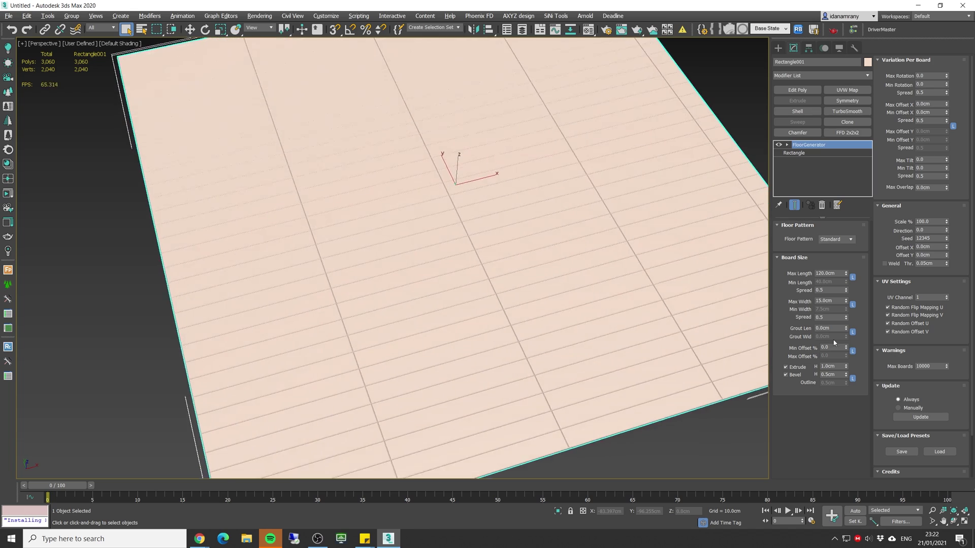
{"action": "middle_click_drag", "start_coordinate": [480, 269], "coordinate": [450, 289], "text": "alt"}
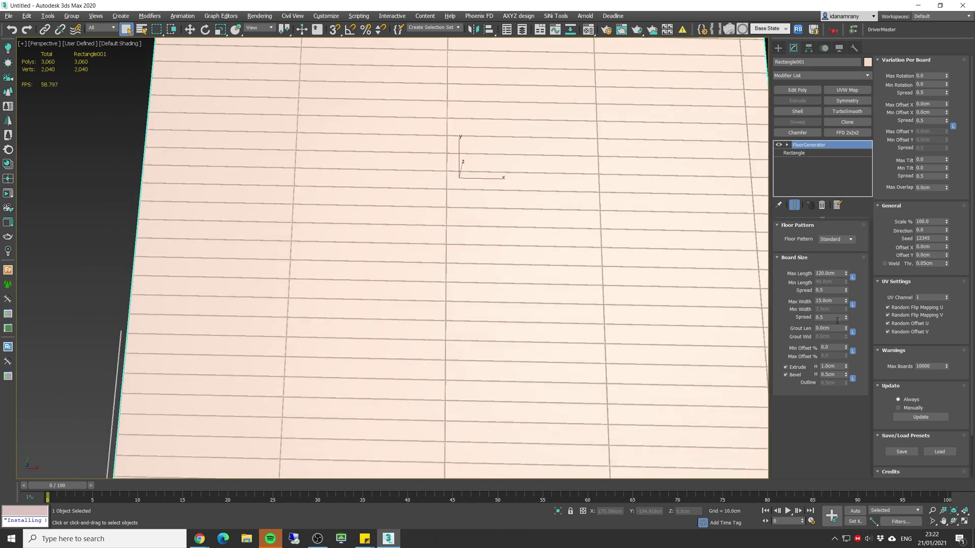
{"action": "scroll", "coordinate": [456, 287], "scroll_direction": "down", "scroll_amount": 2}
Try a minimum board offset of 50 percent and set the offset back to 20 percent
{"action": "left_click_drag", "start_coordinate": [846, 348], "coordinate": [845, 343]}
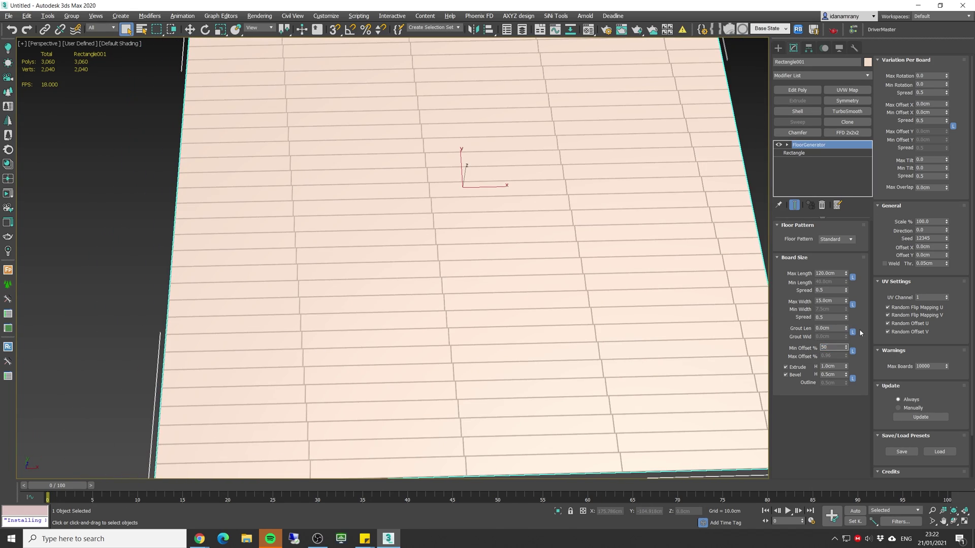
{"action": "key", "text": "Return"}
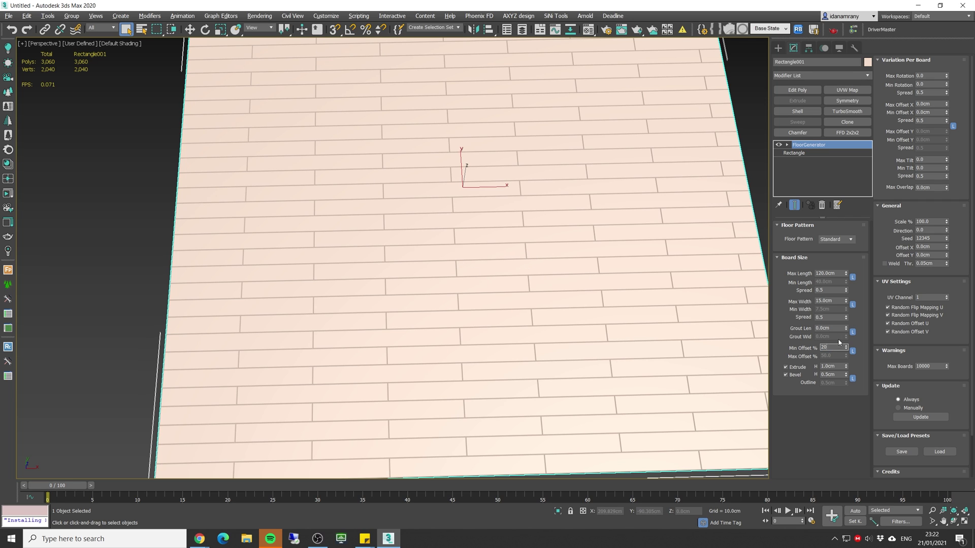
{"action": "key", "text": "Return"}
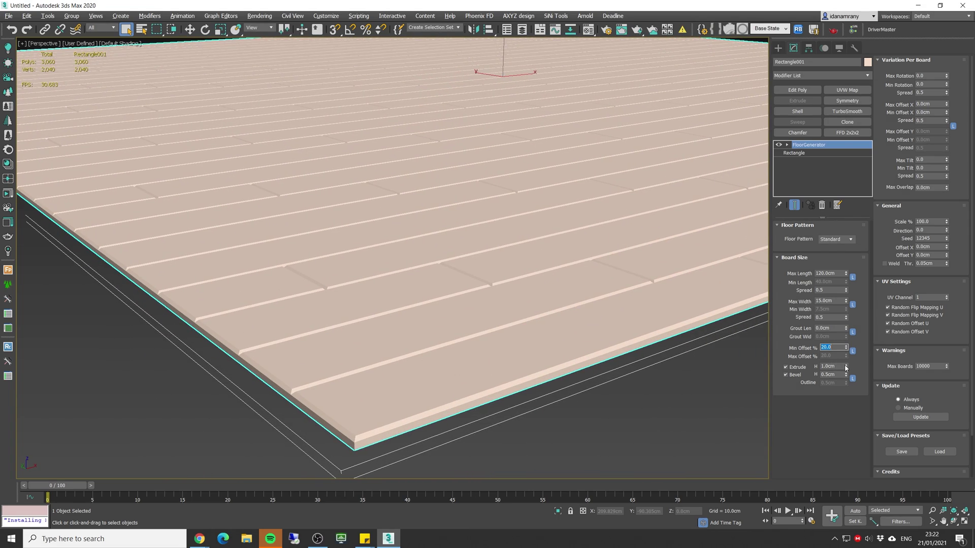
Try a thicker board extrusion and set the extrude height to 2 cm
{"action": "left_click_drag", "start_coordinate": [846, 367], "coordinate": [828, 346]}
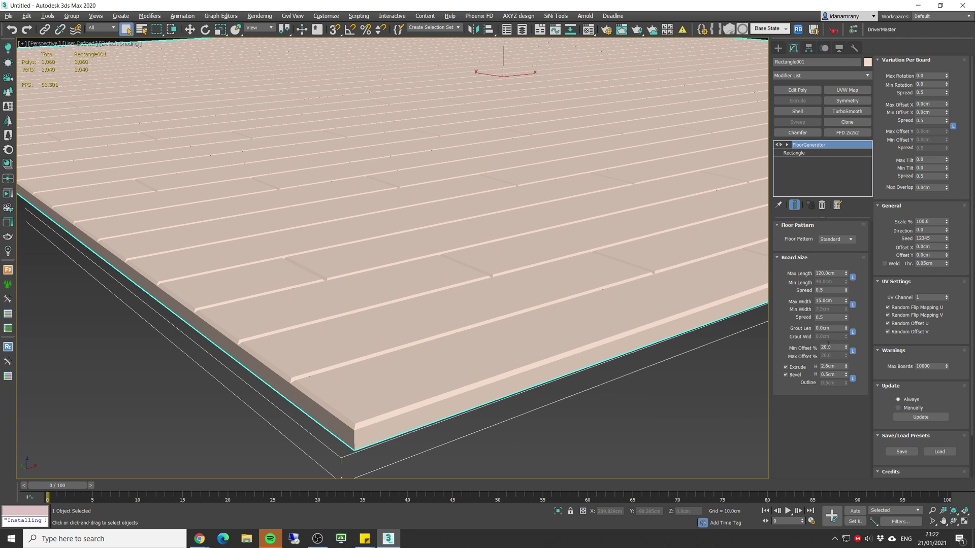
{"action": "double_click", "coordinate": [835, 368]}
{"action": "type", "text": "2"}
{"action": "key", "text": "Return"}
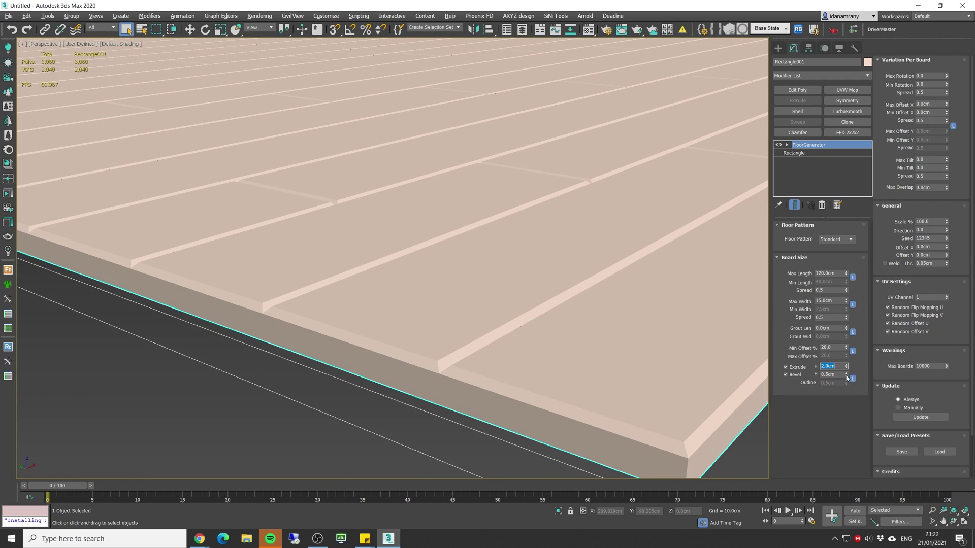
Try an exaggerated board bevel of about 4.78 cm and set the bevel height to 0.2 cm
{"action": "left_click_drag", "start_coordinate": [845, 377], "coordinate": [790, 218]}
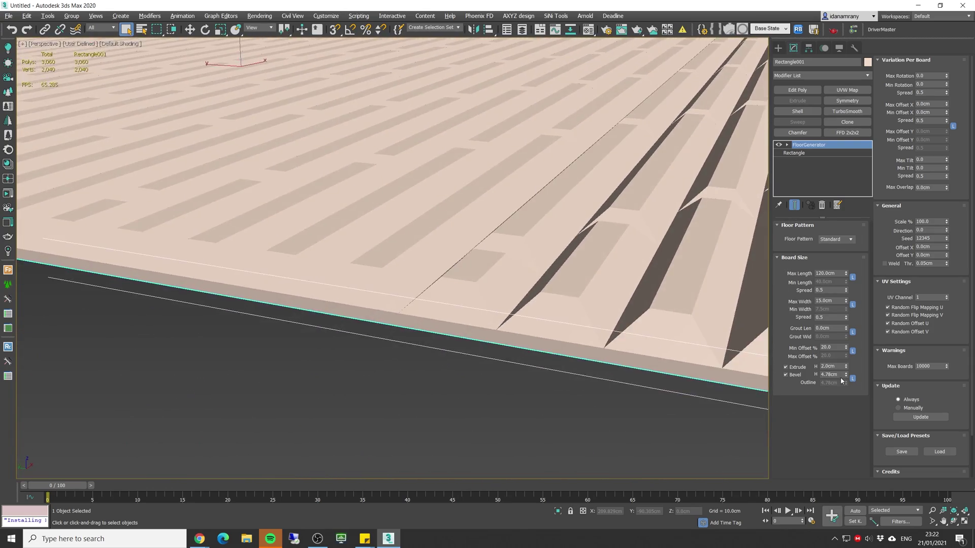
{"action": "double_click", "coordinate": [837, 375]}
{"action": "type", "text": "0.2"}
{"action": "key", "text": "Return"}
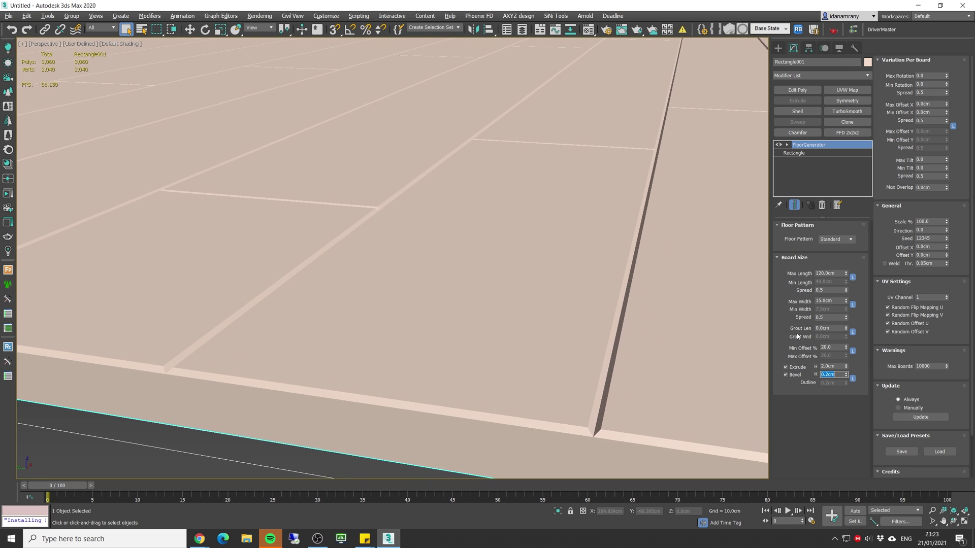
Frame the whole floor in the perspective view and display it with edged faces
{"action": "key", "text": "z"}
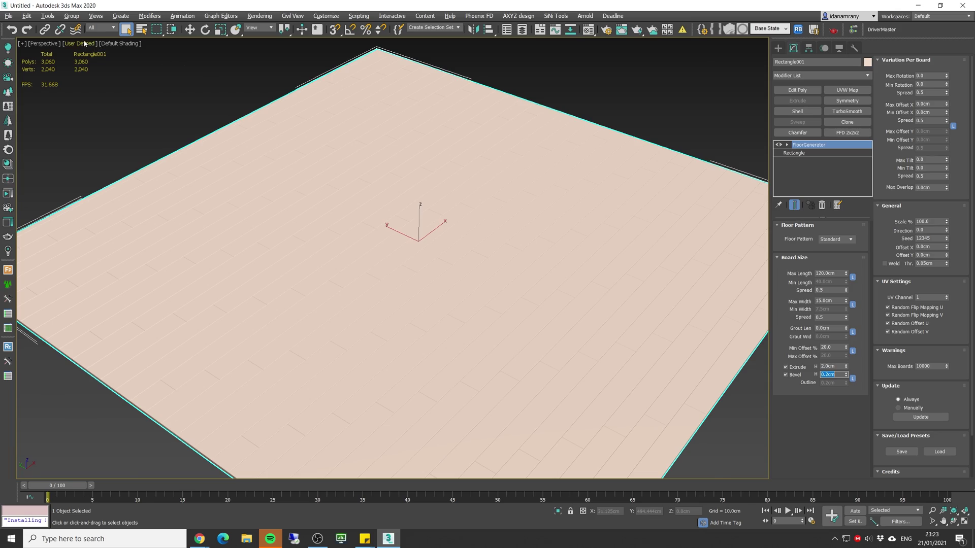
{"action": "left_click", "coordinate": [669, 303]}
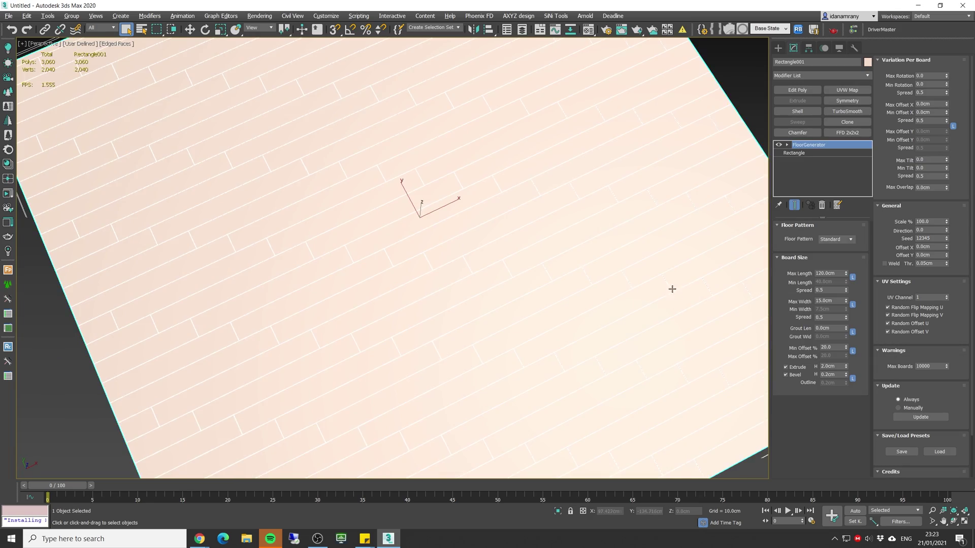
{"action": "middle_click_drag", "start_coordinate": [672, 289], "coordinate": [738, 245], "text": "alt"}
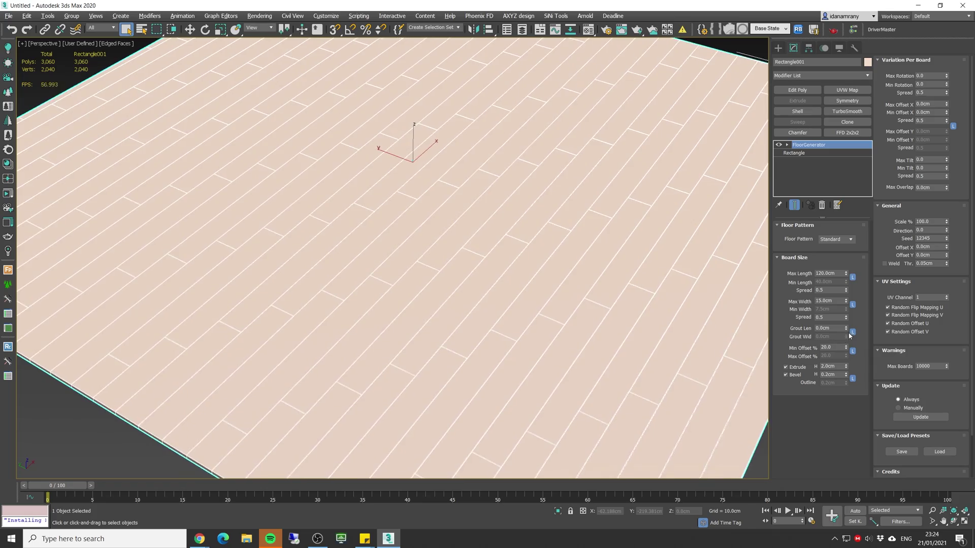
Try a 2.94 cm grout gap with a maximum board rotation of about 79, checking the boards from the top view
{"action": "left_click_drag", "start_coordinate": [847, 330], "coordinate": [807, 218]}
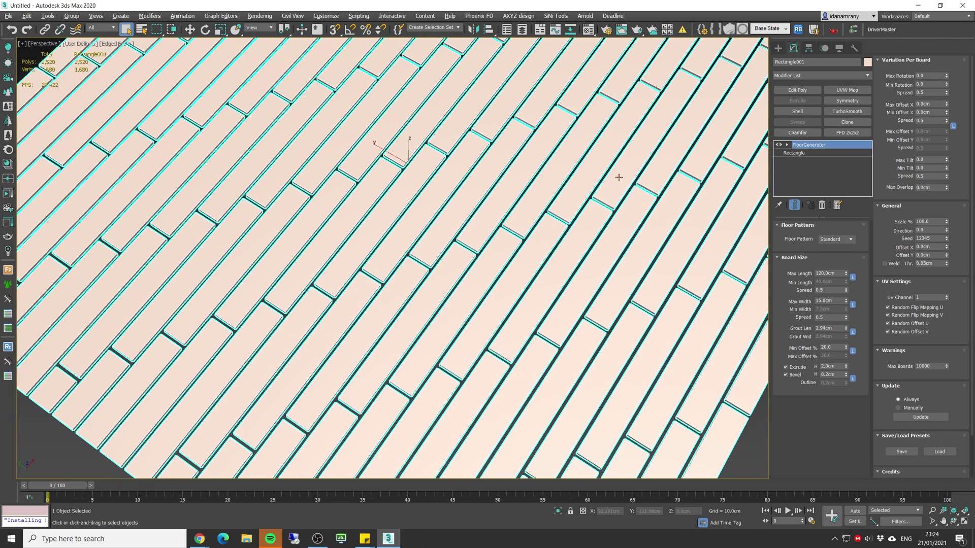
{"action": "key", "text": "t"}
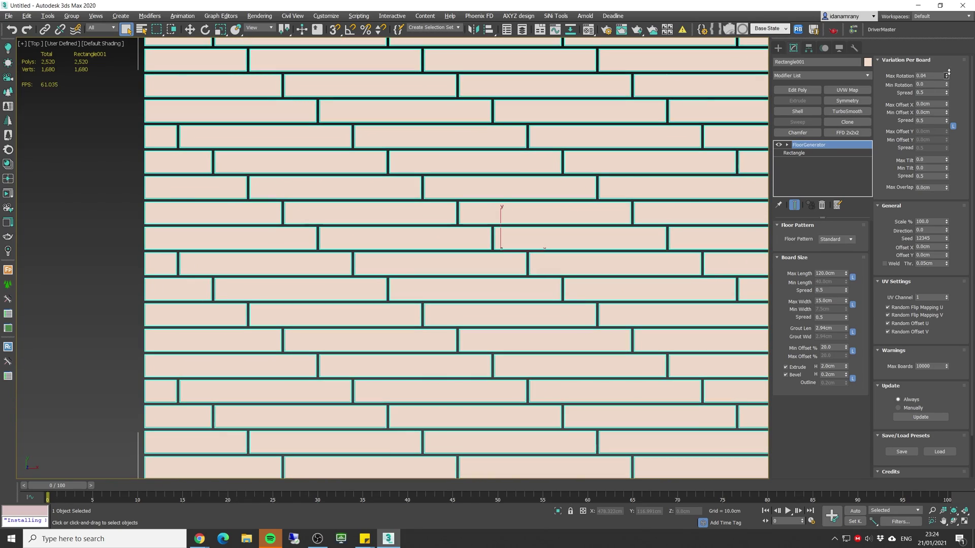
{"action": "mouse_move", "coordinate": [948, 73]}
{"action": "left_mouse_down"}
{"action": "mouse_move", "coordinate": [948, 45]}
{"action": "mouse_move", "coordinate": [948, 79]}
{"action": "left_mouse_up"}
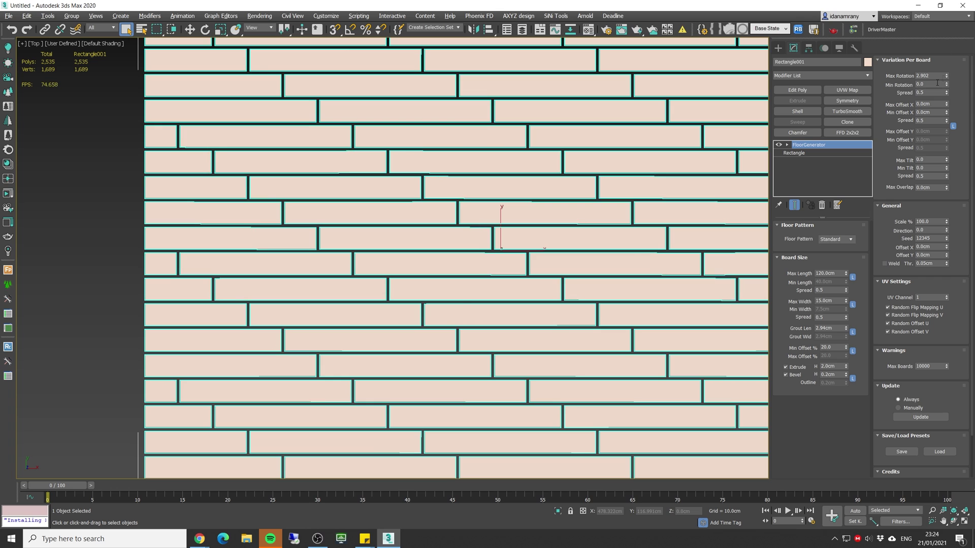
{"action": "left_click_drag", "start_coordinate": [950, 66], "coordinate": [948, 30]}
{"action": "scroll", "coordinate": [649, 203], "scroll_direction": "up", "scroll_amount": 6}
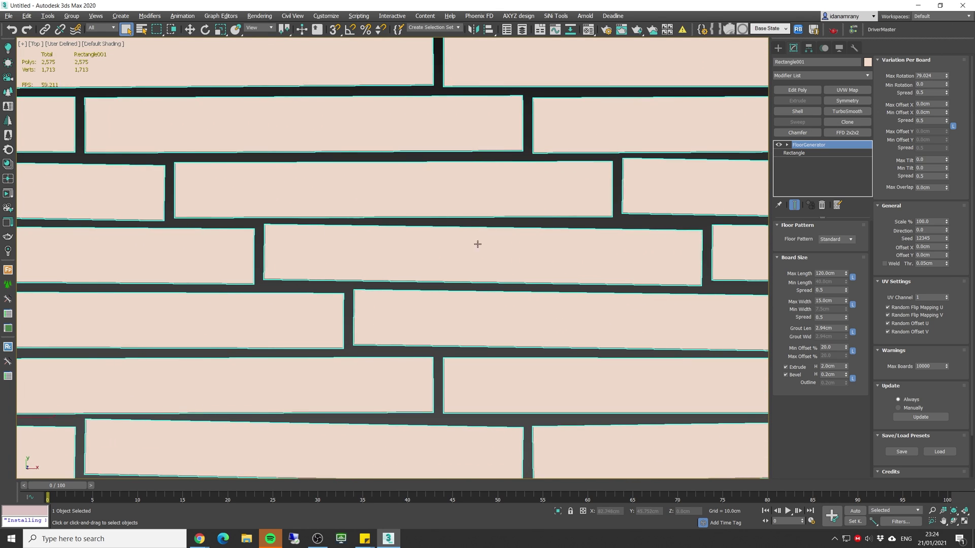
{"action": "scroll", "coordinate": [627, 244], "scroll_direction": "down", "scroll_amount": 2}
{"action": "scroll", "coordinate": [476, 258], "scroll_direction": "down", "scroll_amount": 3}
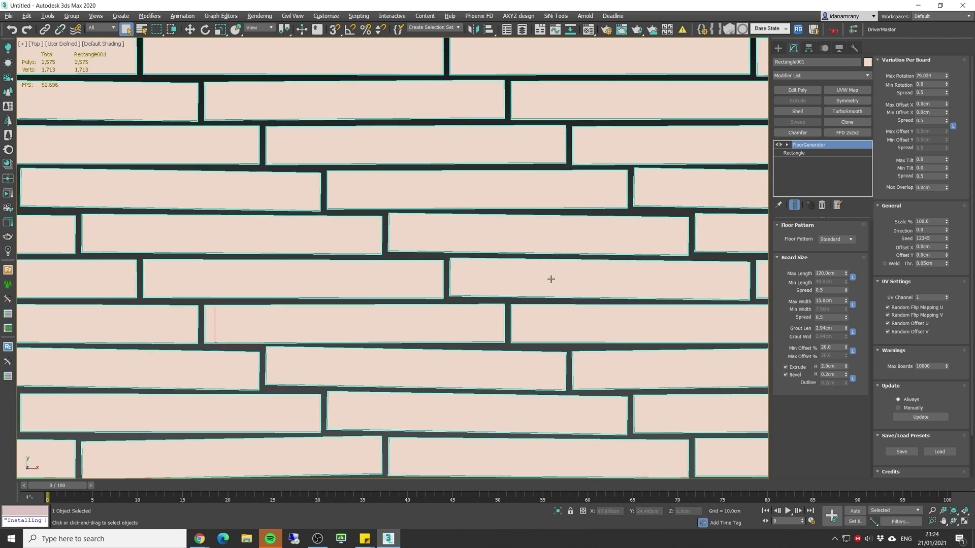
{"action": "middle_click_drag", "start_coordinate": [457, 329], "coordinate": [833, 218]}
{"action": "scroll", "coordinate": [583, 269], "scroll_direction": "up", "scroll_amount": 2}
Undo the last change and try a minimum board rotation of about 9.9
{"action": "key", "text": "ctrl+z"}
{"action": "left_click_drag", "start_coordinate": [946, 84], "coordinate": [942, 16]}
{"action": "scroll", "coordinate": [127, 233], "scroll_direction": "down", "scroll_amount": 2}
{"action": "scroll", "coordinate": [394, 218], "scroll_direction": "up", "scroll_amount": 1}
{"action": "middle_click_drag", "start_coordinate": [393, 218], "coordinate": [393, 244]}
Try random board offsets in X with a 0.96 cm maximum and 0.43 cm minimum, and return to the perspective view
{"action": "left_click_drag", "start_coordinate": [946, 105], "coordinate": [947, 94]}
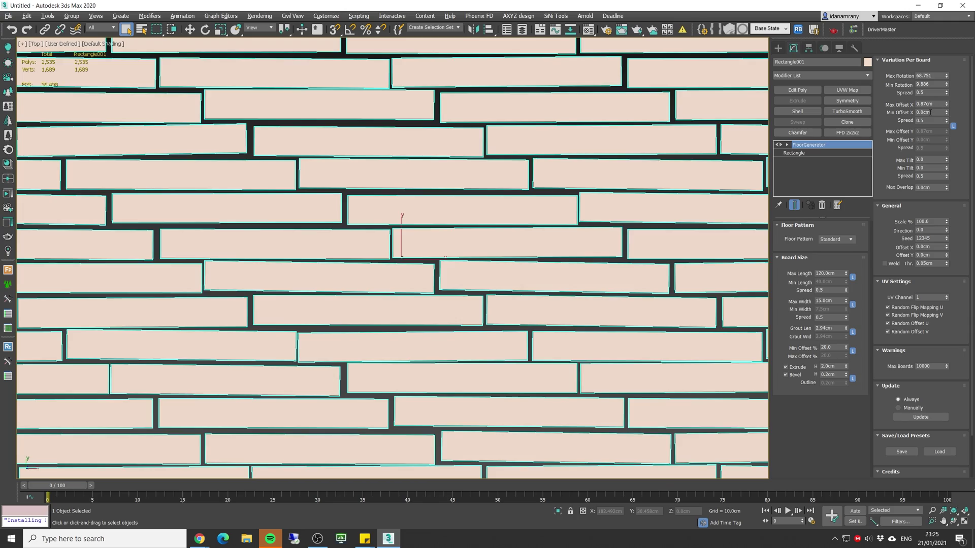
{"action": "mouse_move", "coordinate": [946, 114]}
{"action": "left_mouse_down"}
{"action": "mouse_move", "coordinate": [946, 71]}
{"action": "mouse_move", "coordinate": [944, 94]}
{"action": "left_mouse_up"}
{"action": "key", "text": "p"}
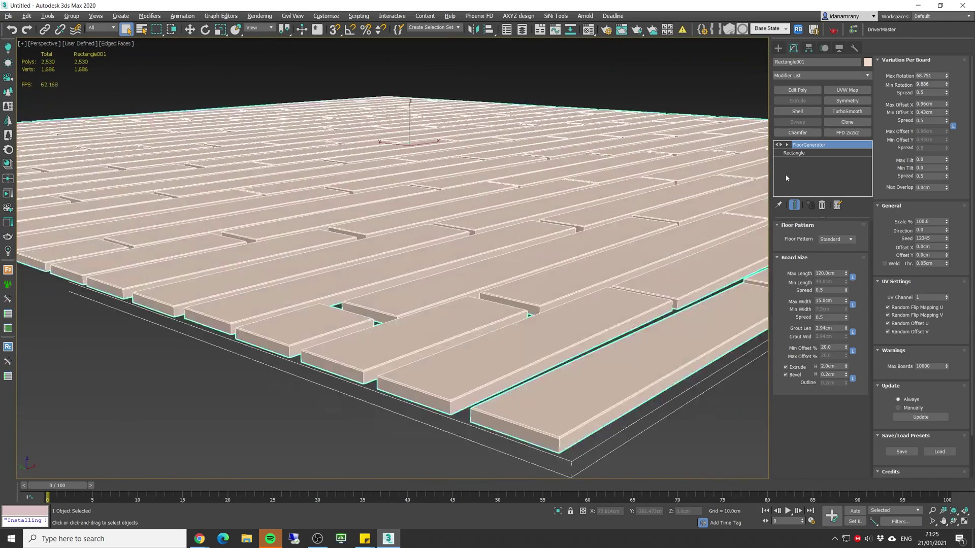
Try a maximum board tilt of about 5.5 and a maximum overlap of 18.97 cm
{"action": "left_click_drag", "start_coordinate": [946, 160], "coordinate": [952, 66]}
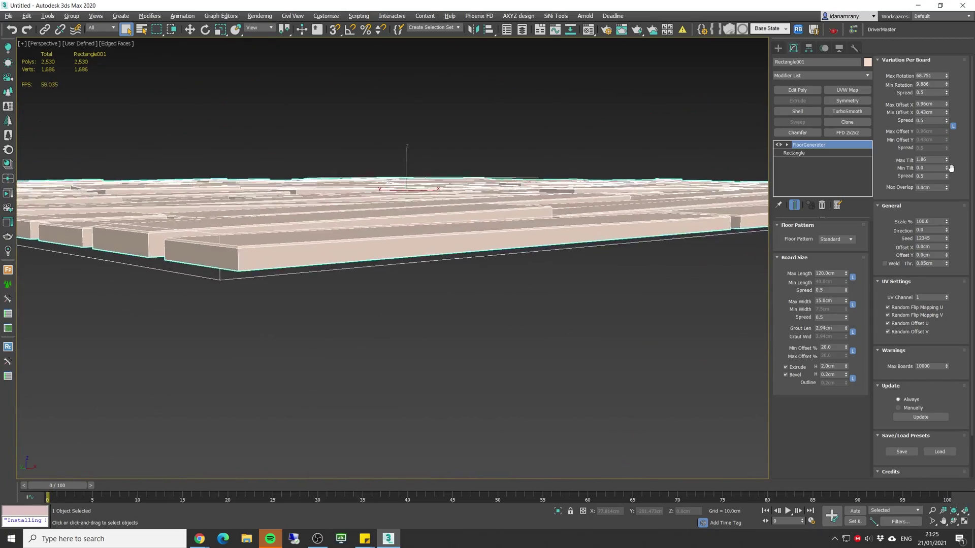
{"action": "left_click_drag", "start_coordinate": [946, 160], "coordinate": [932, 98]}
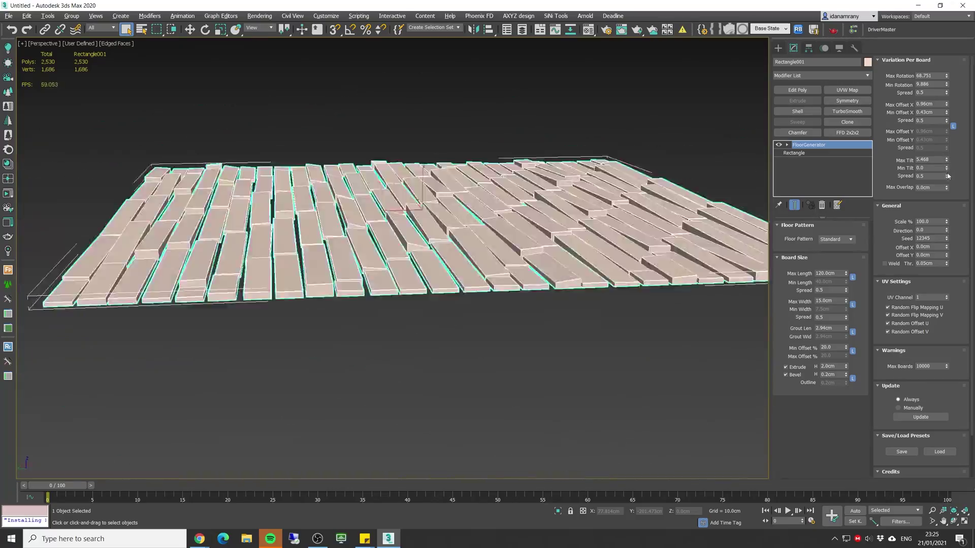
{"action": "mouse_move", "coordinate": [897, 173]}
{"action": "left_mouse_down"}
{"action": "mouse_move", "coordinate": [885, 170]}
{"action": "mouse_move", "coordinate": [894, 163]}
{"action": "left_mouse_up"}
{"action": "left_click_drag", "start_coordinate": [940, 126], "coordinate": [930, 178]}
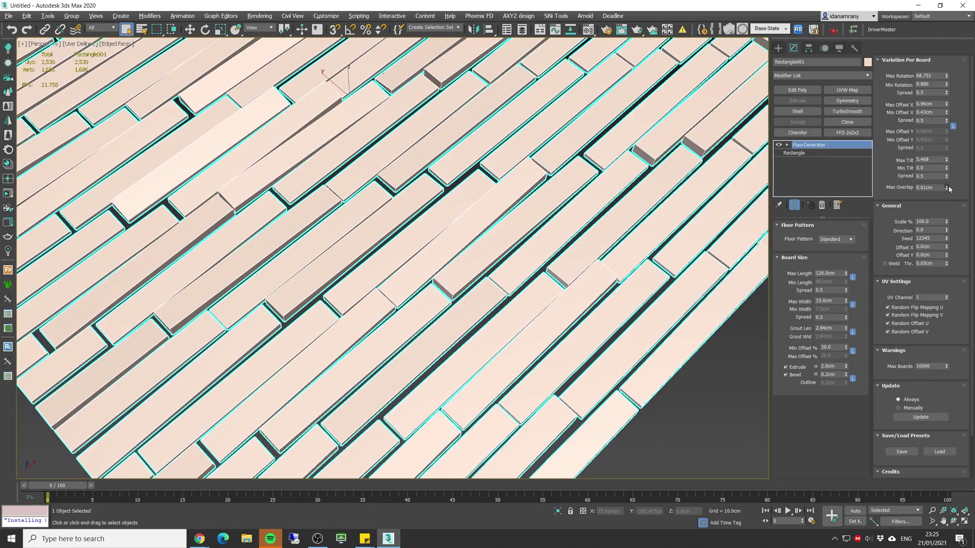
{"action": "left_click_drag", "start_coordinate": [946, 188], "coordinate": [942, 194]}
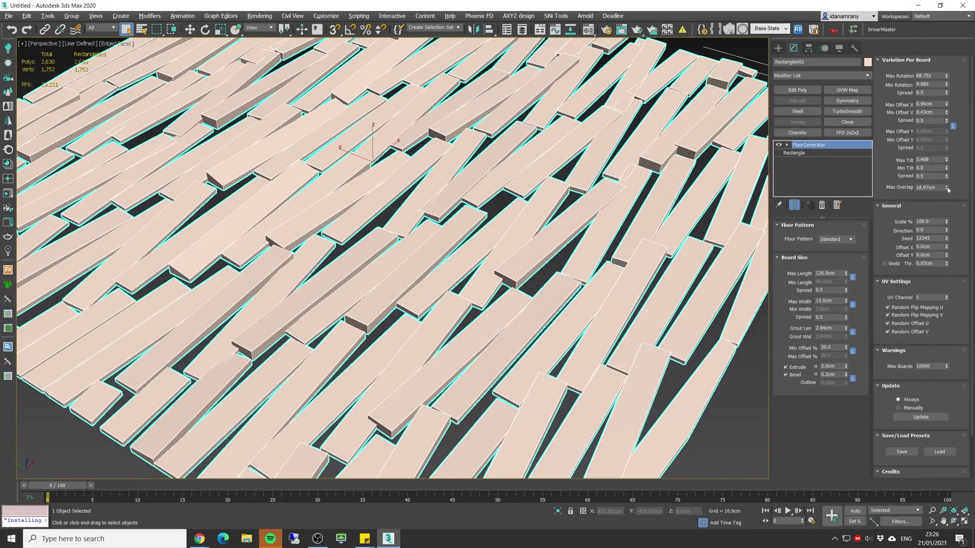
Reset the boards' maximum overlap, tilt, X offsets, rotations and grout to 0
{"action": "right_click", "coordinate": [947, 188]}
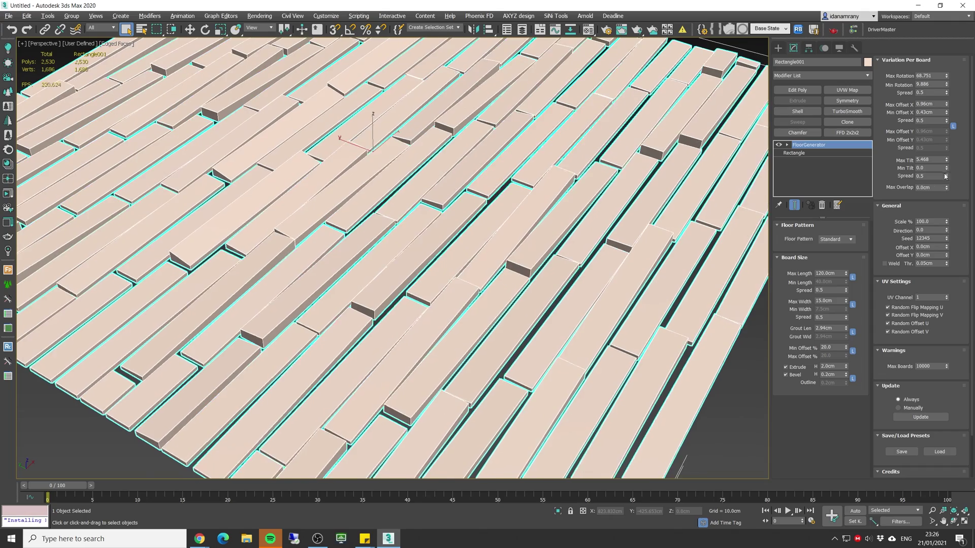
{"action": "right_click", "coordinate": [946, 160]}
{"action": "right_click", "coordinate": [946, 112]}
{"action": "right_click", "coordinate": [946, 104]}
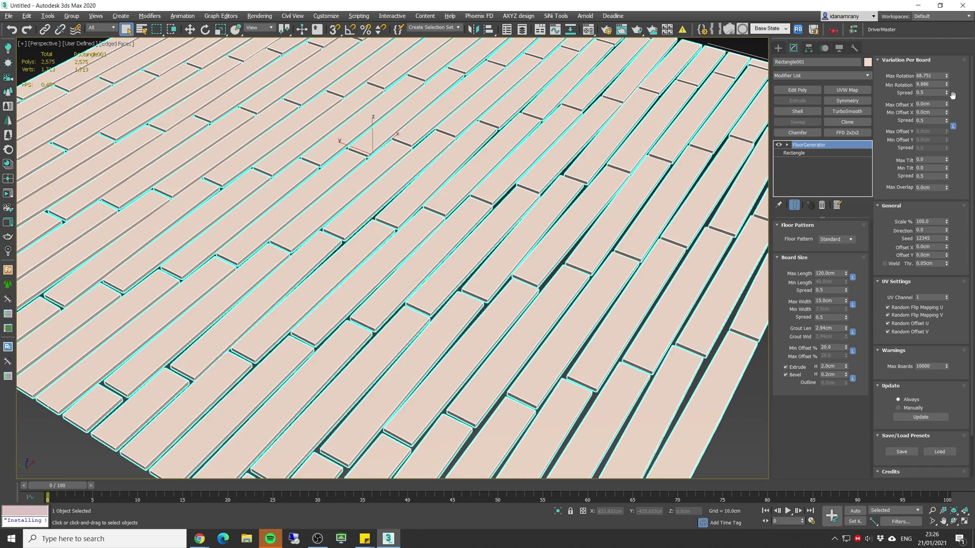
{"action": "right_click", "coordinate": [946, 85]}
{"action": "right_click", "coordinate": [946, 76]}
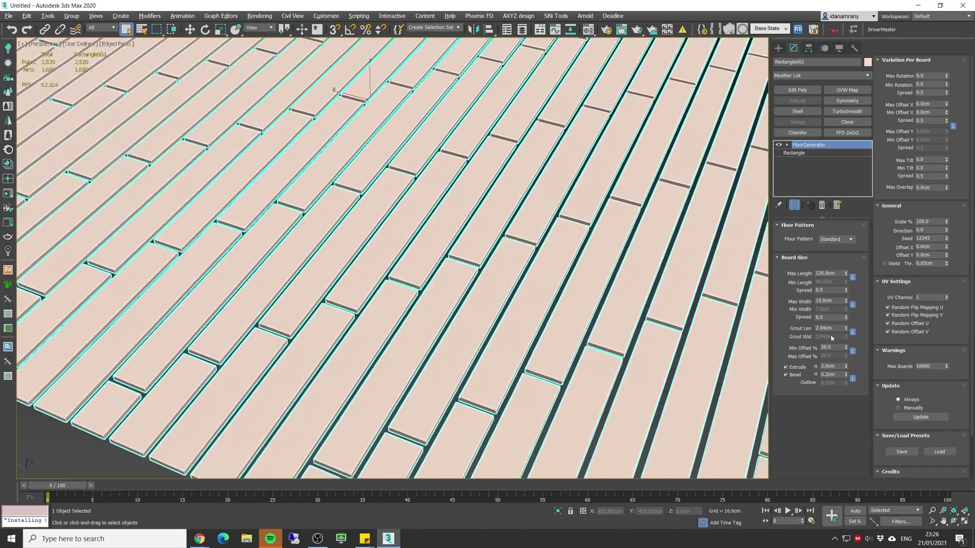
{"action": "right_click", "coordinate": [845, 330]}
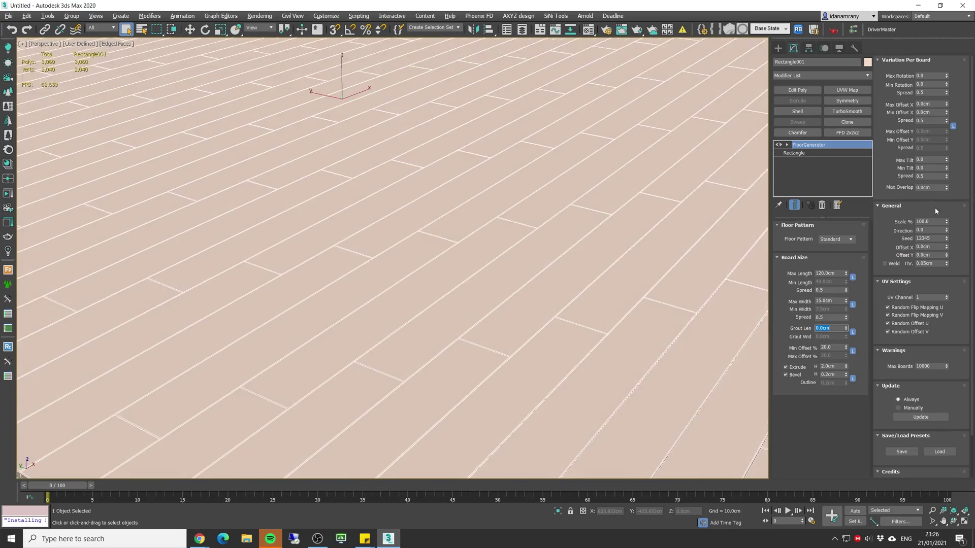
Try a different overall floor scale and set it back to 100 percent
{"action": "scroll", "coordinate": [943, 227], "scroll_direction": "down", "scroll_amount": 3}
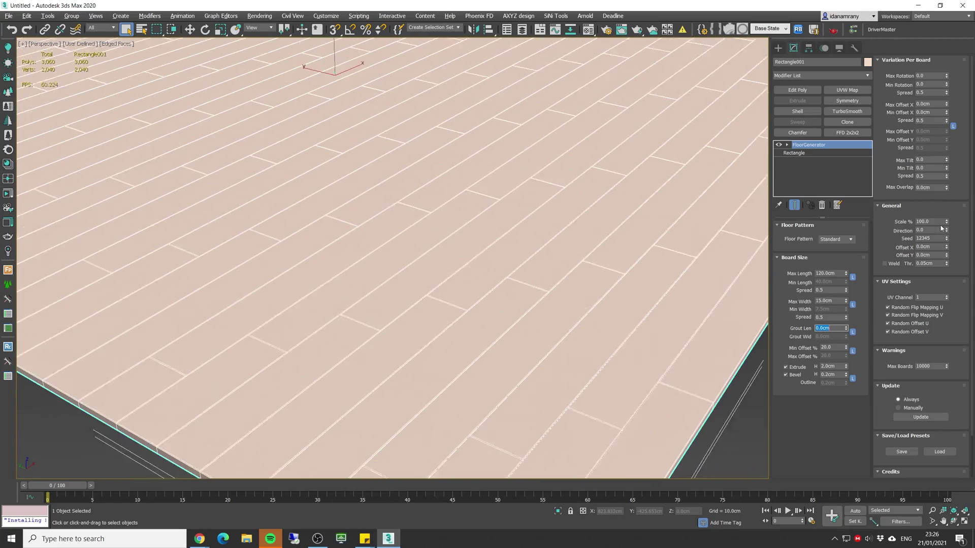
{"action": "left_click_drag", "start_coordinate": [947, 226], "coordinate": [899, 221]}
{"action": "key", "text": "Return"}
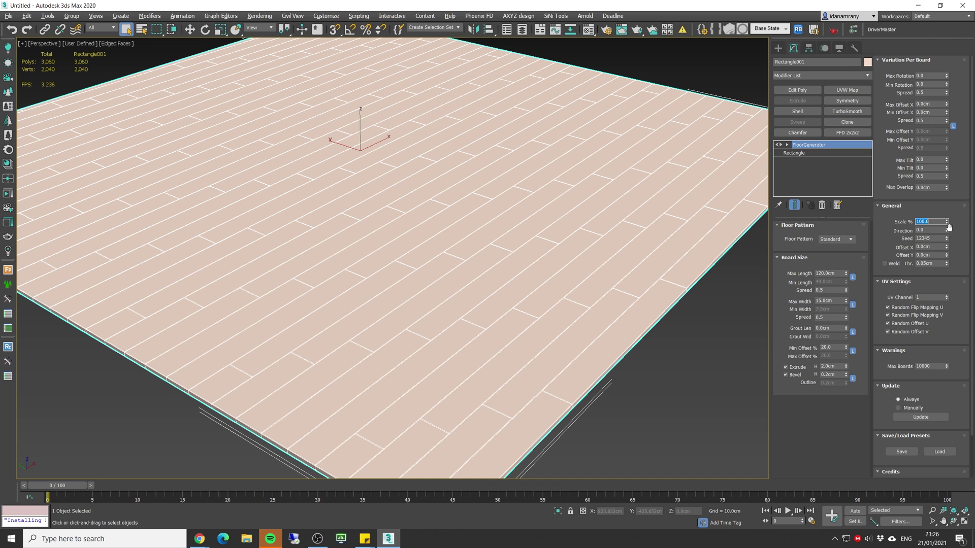
Try board directions of 45 and 90 degrees and reset the direction to 0
{"action": "left_click_drag", "start_coordinate": [947, 228], "coordinate": [940, 181]}
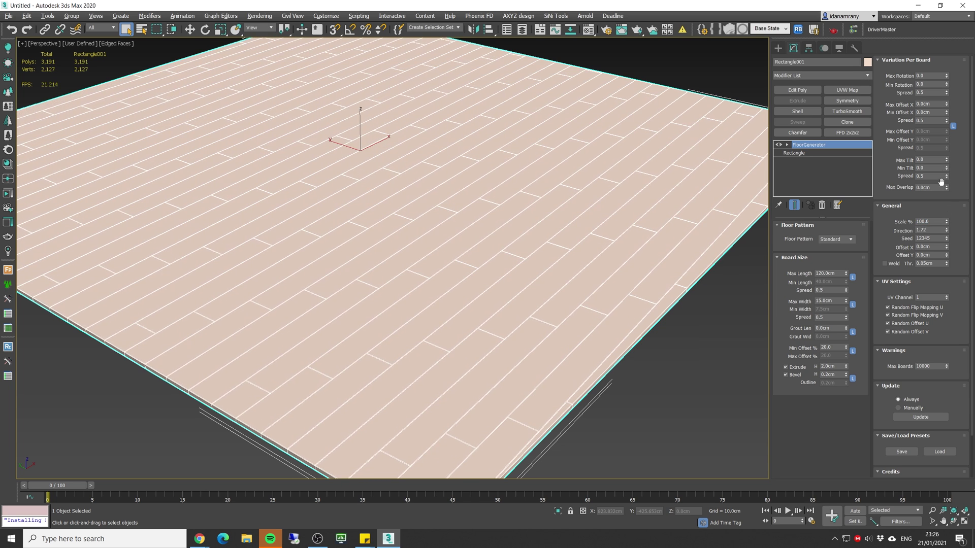
{"action": "double_click", "coordinate": [932, 229]}
{"action": "key", "text": "Return"}
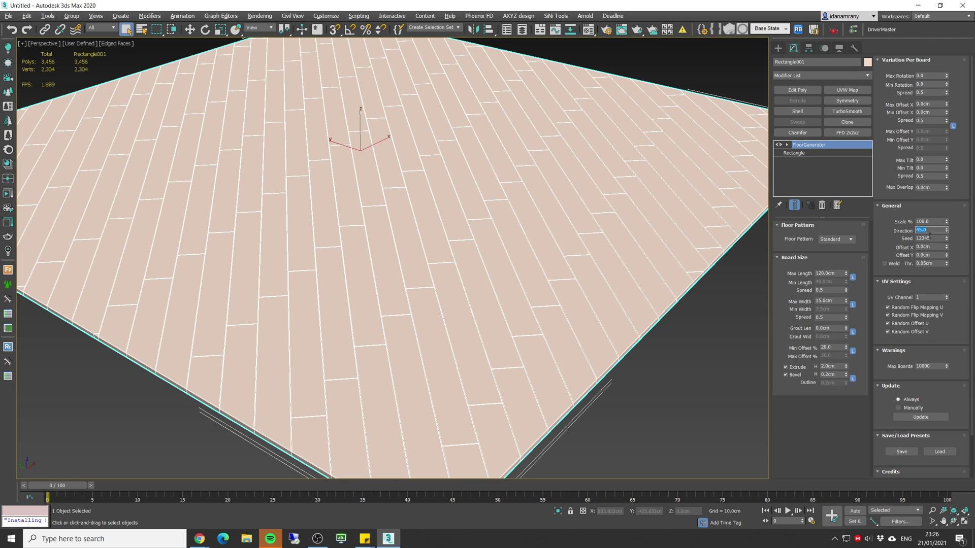
{"action": "type", "text": "90"}
{"action": "key", "text": "Return"}
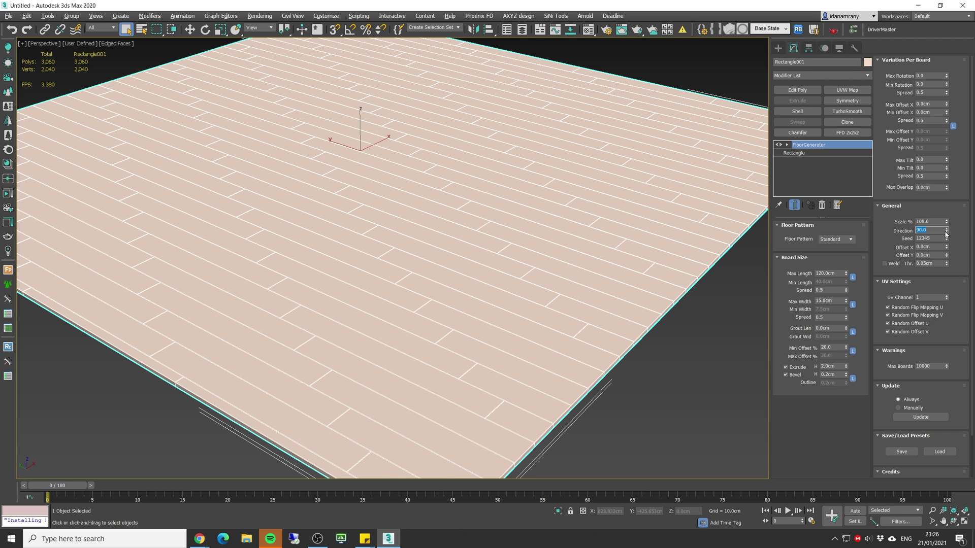
{"action": "right_click", "coordinate": [946, 231]}
Reset the seed to 0 and shift the floor pattern by 19.719 cm in X and 2.6 cm in Y
{"action": "right_click", "coordinate": [946, 238]}
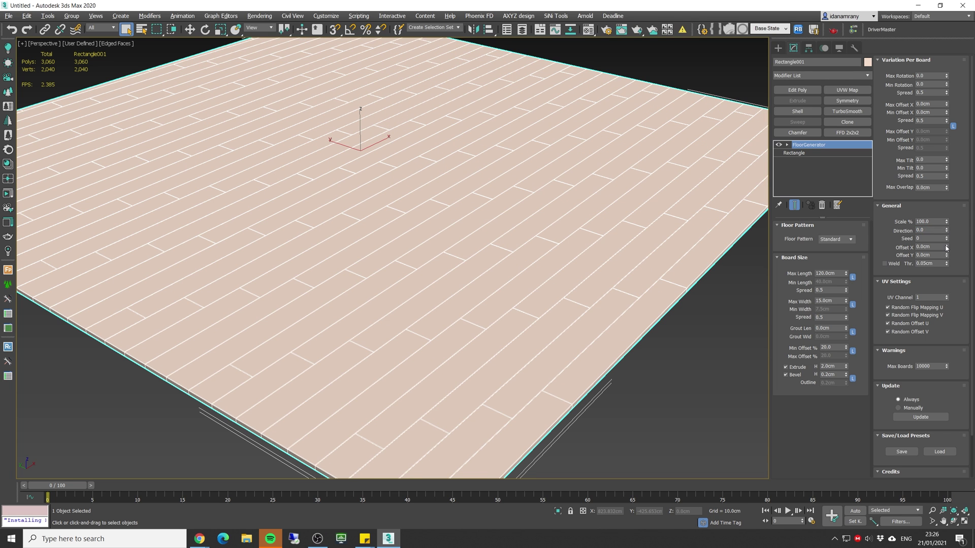
{"action": "left_click_drag", "start_coordinate": [948, 246], "coordinate": [942, 165]}
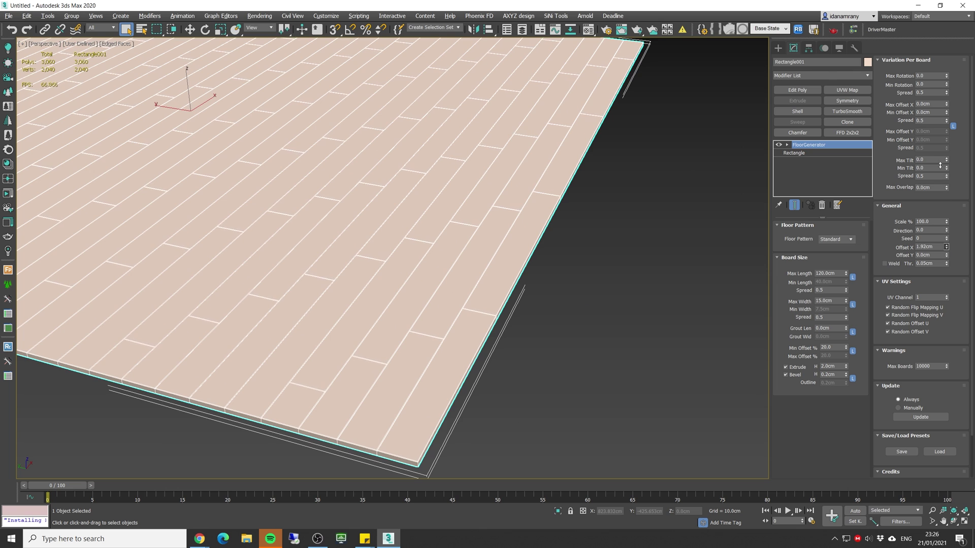
{"action": "left_click_drag", "start_coordinate": [947, 248], "coordinate": [933, 168]}
{"action": "left_click_drag", "start_coordinate": [945, 247], "coordinate": [944, 198]}
{"action": "left_click_drag", "start_coordinate": [947, 231], "coordinate": [942, 144]}
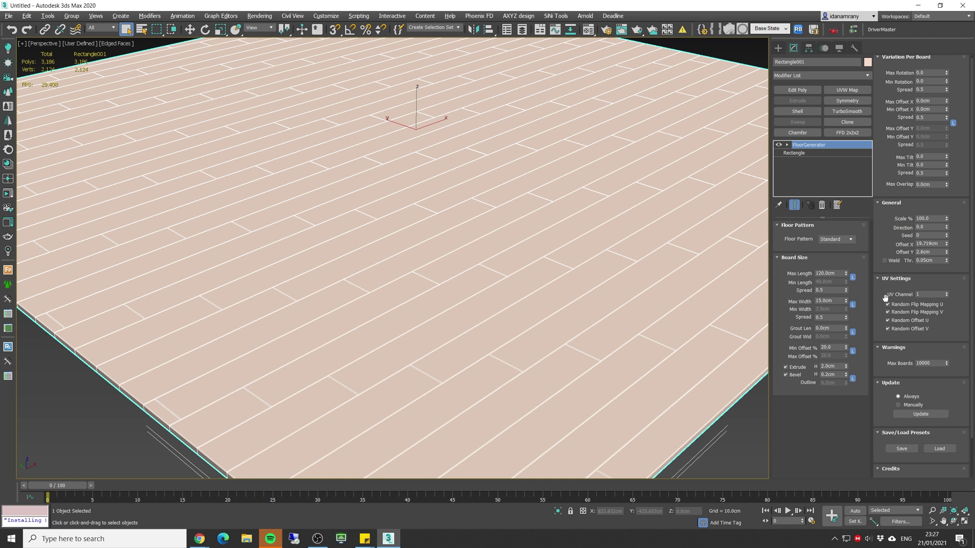
{"action": "scroll", "coordinate": [913, 315], "scroll_direction": "down", "scroll_amount": 3}
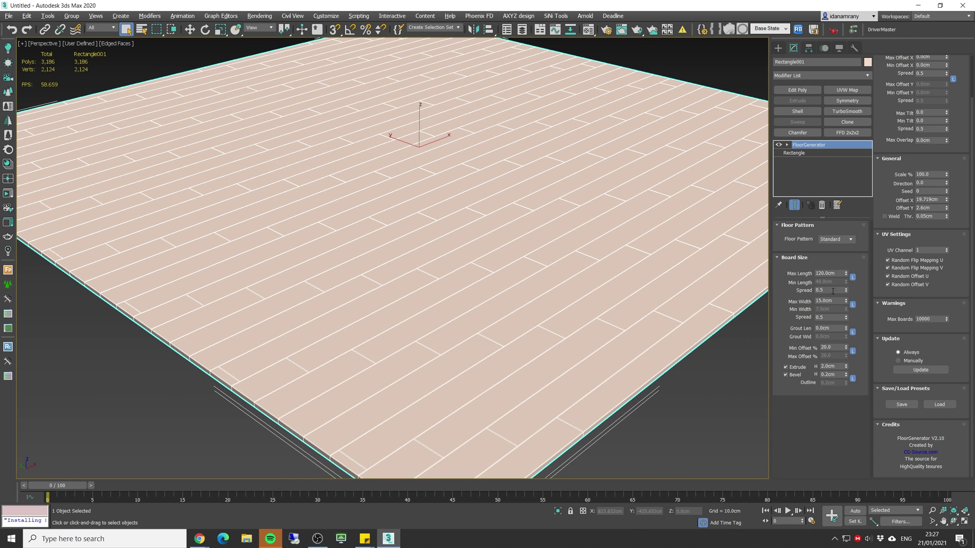
{"action": "left_click", "coordinate": [908, 408]}
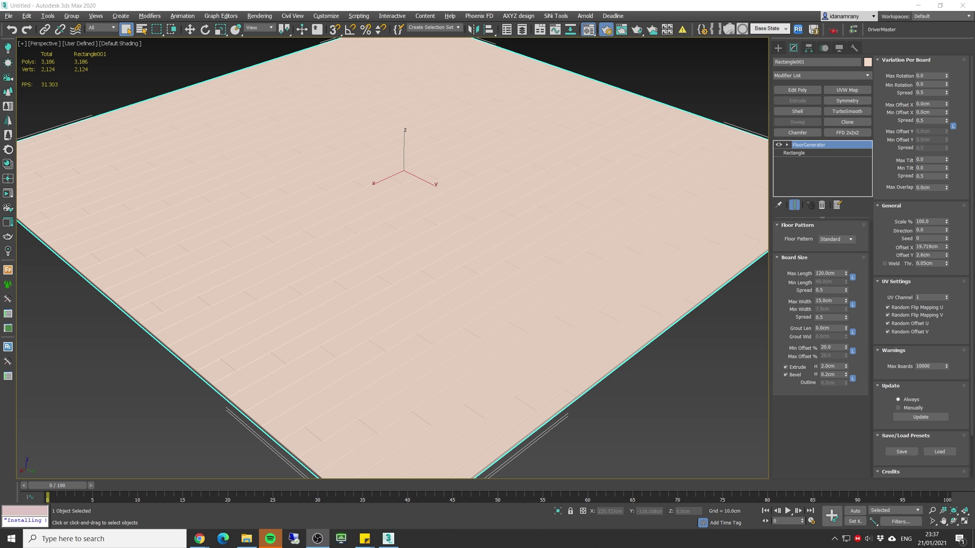
Assign the Walnut Semigloss material to the floor and close the Material Editor
{"action": "key", "text": "m"}
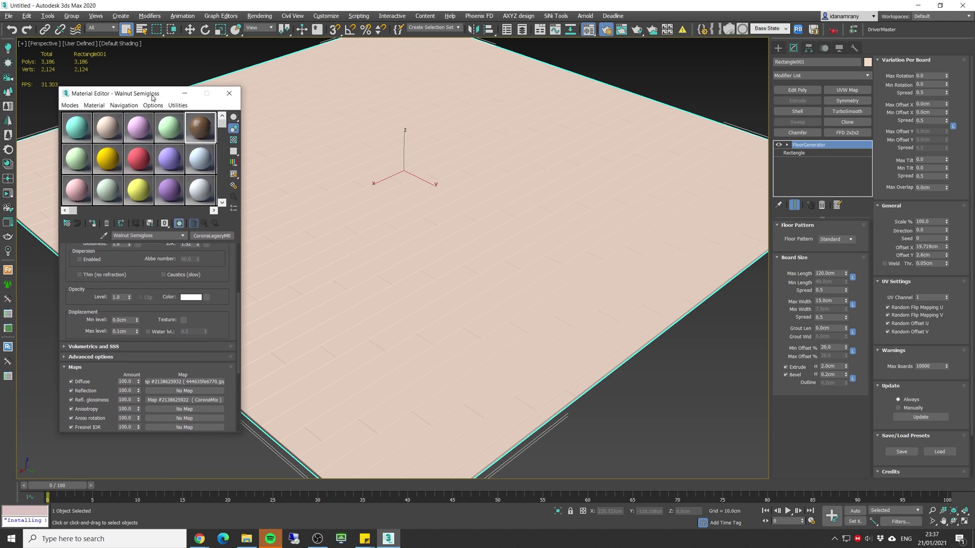
{"action": "left_click", "coordinate": [102, 223]}
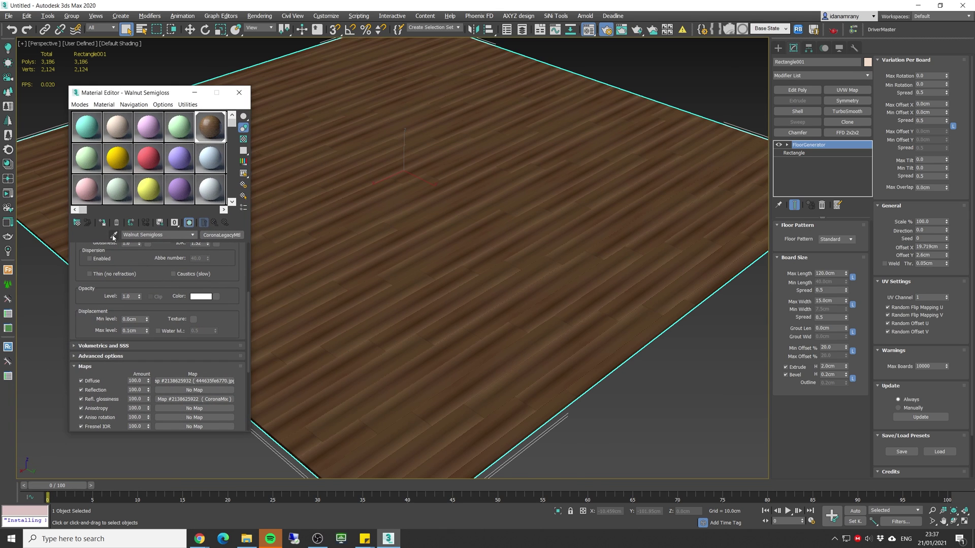
{"action": "left_click", "coordinate": [240, 92]}
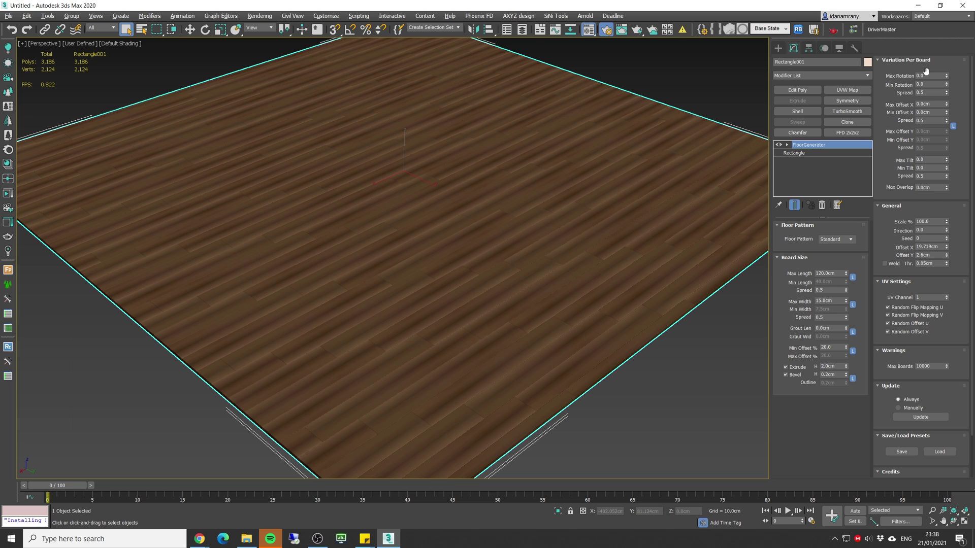
Add a UVW Map modifier with planar mapping and Real-World Map Size enabled to the floor
{"action": "left_click", "coordinate": [847, 90]}
{"action": "left_click", "coordinate": [813, 372]}
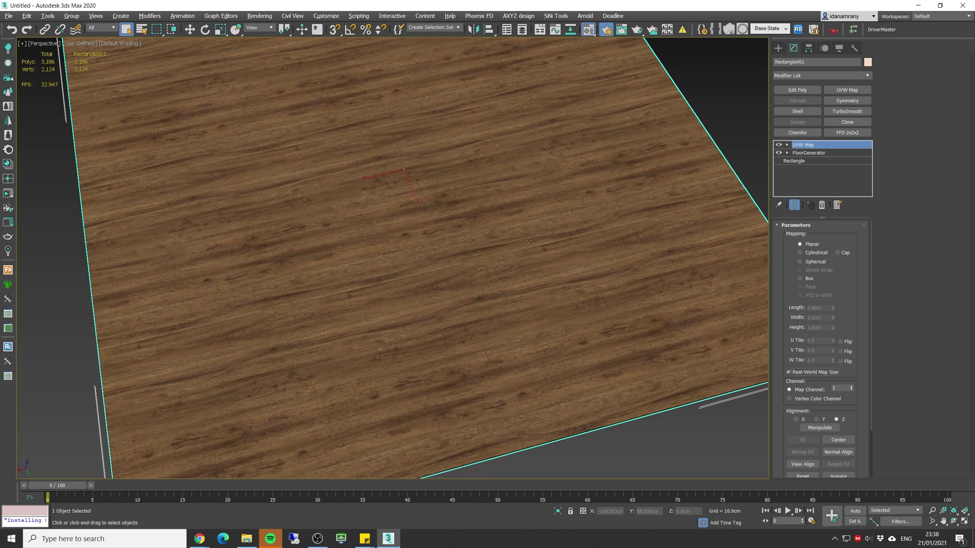
Examine the wood texture across the whole floor in the Top view for continuity between boards and repetition
{"action": "key", "text": "t"}
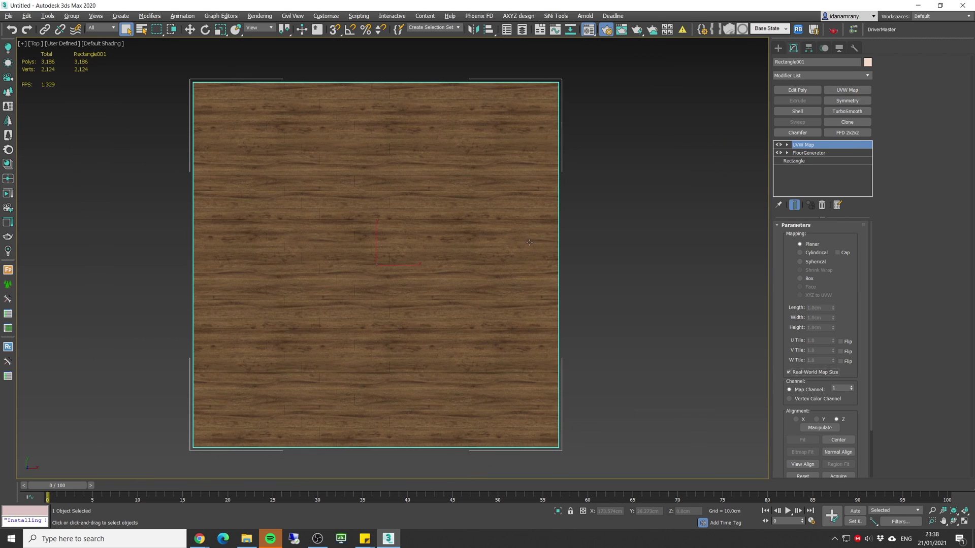
{"action": "key", "text": "z"}
{"action": "scroll", "coordinate": [526, 236], "scroll_direction": "up", "scroll_amount": 2}
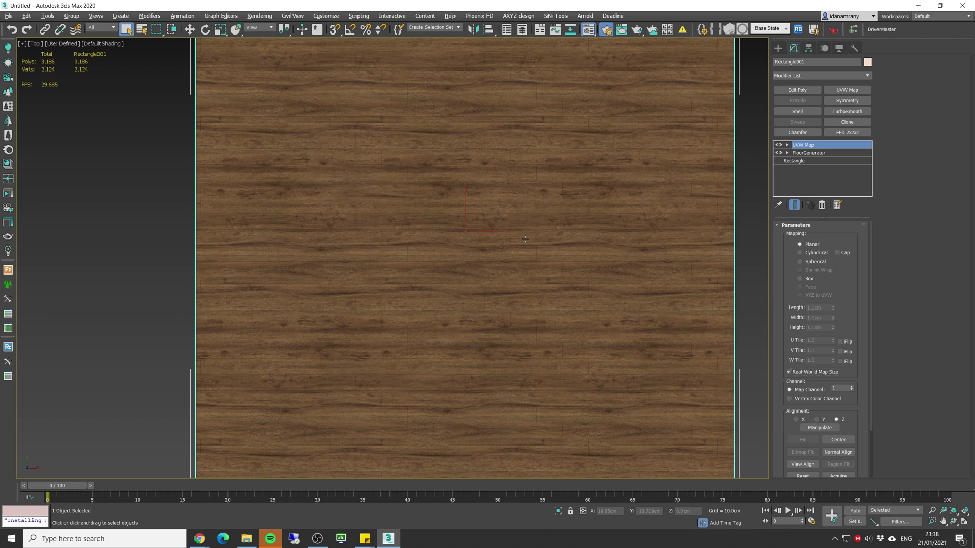
{"action": "scroll", "coordinate": [525, 240], "scroll_direction": "up", "scroll_amount": 4}
{"action": "scroll", "coordinate": [525, 239], "scroll_direction": "down", "scroll_amount": 3}
{"action": "middle_click_drag", "start_coordinate": [559, 179], "coordinate": [517, 243]}
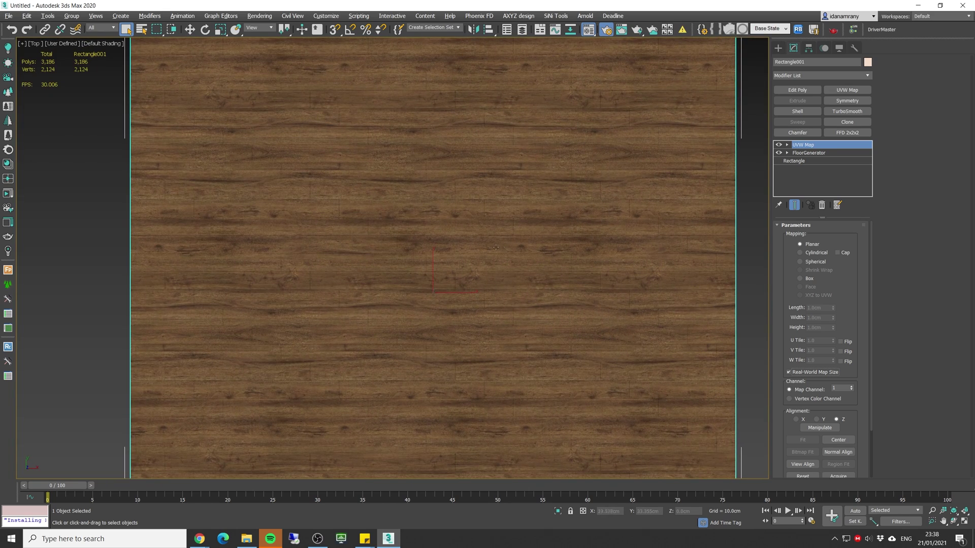
{"action": "scroll", "coordinate": [481, 242], "scroll_direction": "up", "scroll_amount": 2}
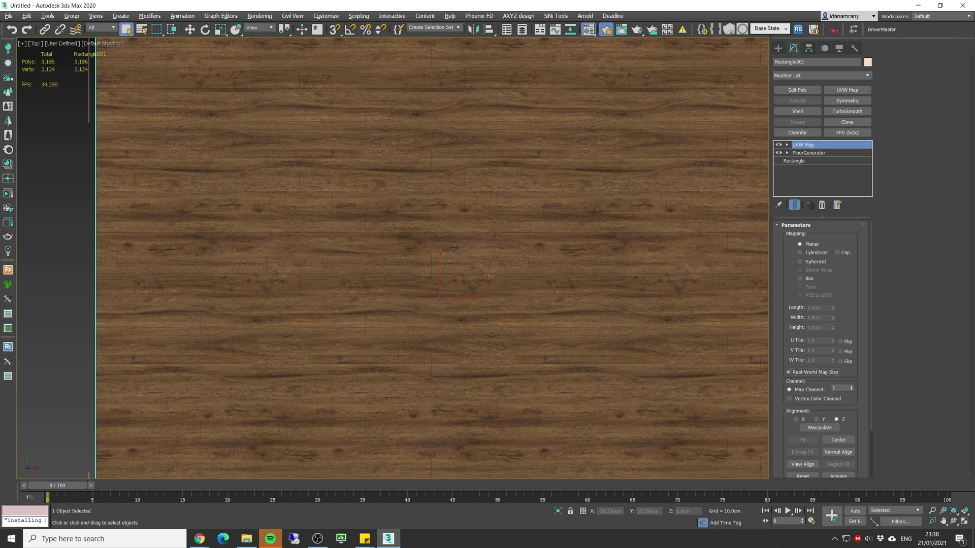
{"action": "scroll", "coordinate": [453, 247], "scroll_direction": "down", "scroll_amount": 3}
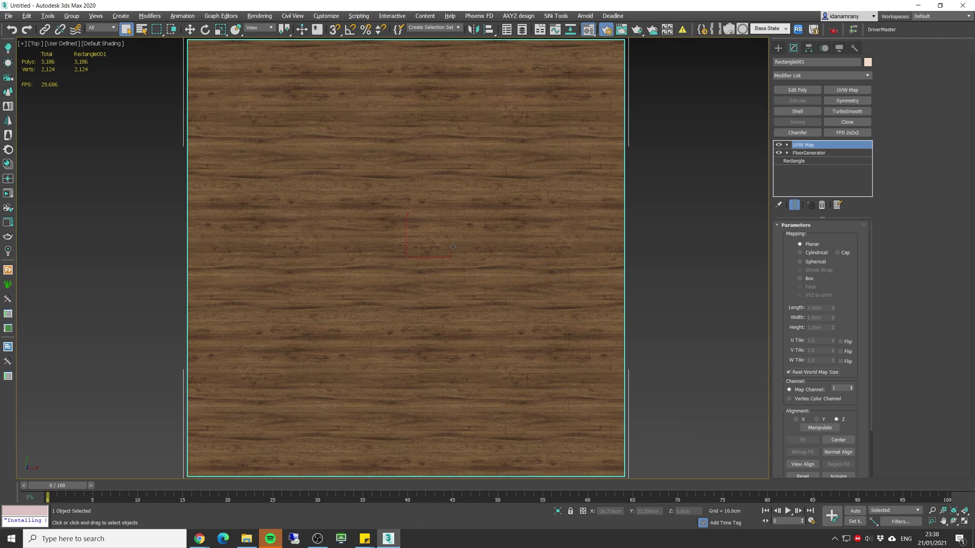
{"action": "middle_click_drag", "start_coordinate": [453, 247], "coordinate": [462, 251]}
{"action": "scroll", "coordinate": [453, 247], "scroll_direction": "down", "scroll_amount": 1}
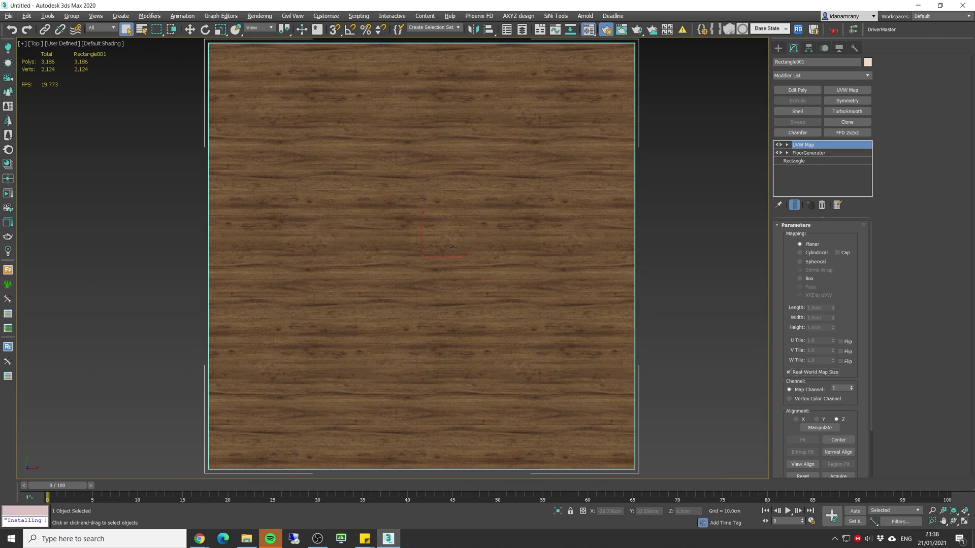
{"action": "scroll", "coordinate": [453, 247], "scroll_direction": "down", "scroll_amount": 1}
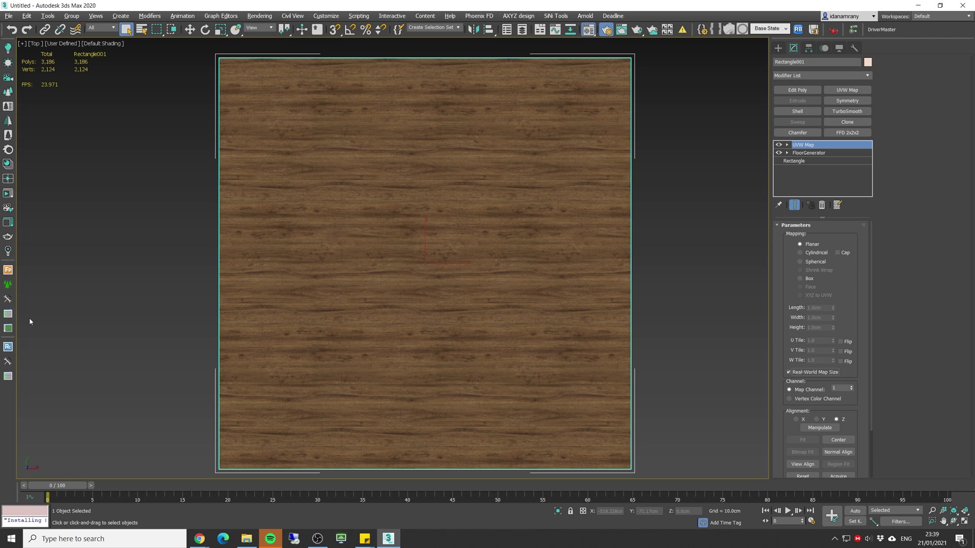
Return to the perspective view and give the first sample material a VRayMultiSubTex map as its diffuse
{"action": "key", "text": "p"}
{"action": "key", "text": "z"}
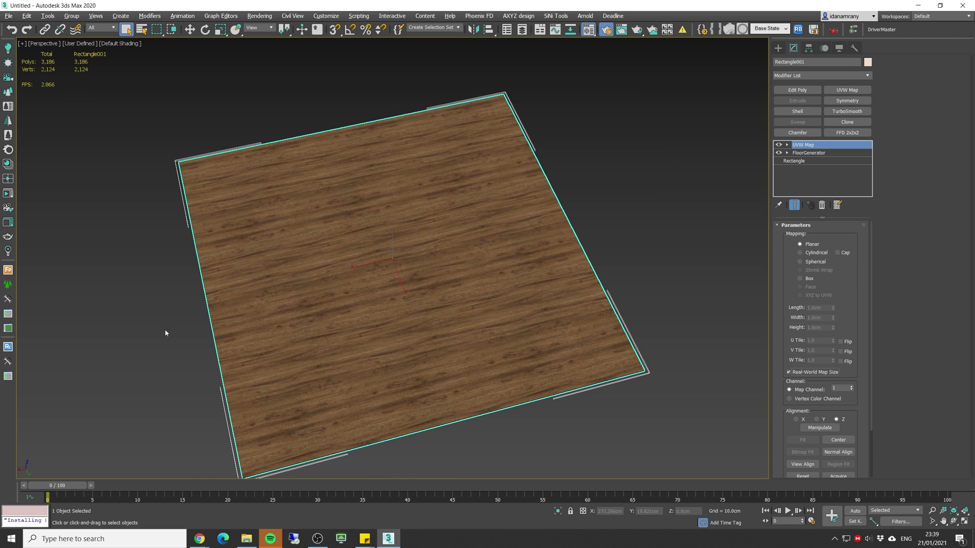
{"action": "scroll", "coordinate": [137, 295], "scroll_direction": "up", "scroll_amount": 1}
{"action": "middle_click_drag", "start_coordinate": [137, 295], "coordinate": [102, 294], "text": "alt"}
{"action": "left_click_drag", "start_coordinate": [1, 157], "coordinate": [163, 103]}
{"action": "scroll", "coordinate": [308, 258], "scroll_direction": "up", "scroll_amount": 2}
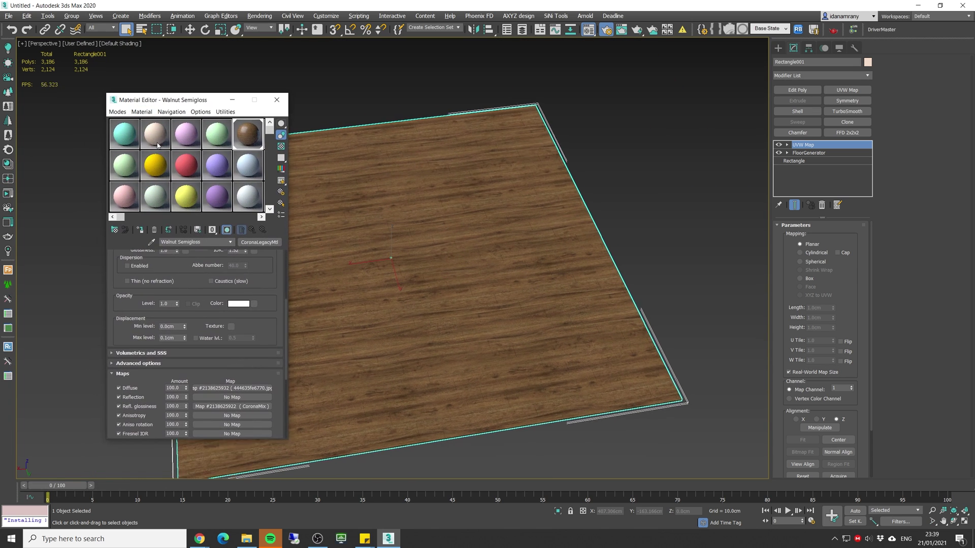
{"action": "left_click", "coordinate": [124, 134]}
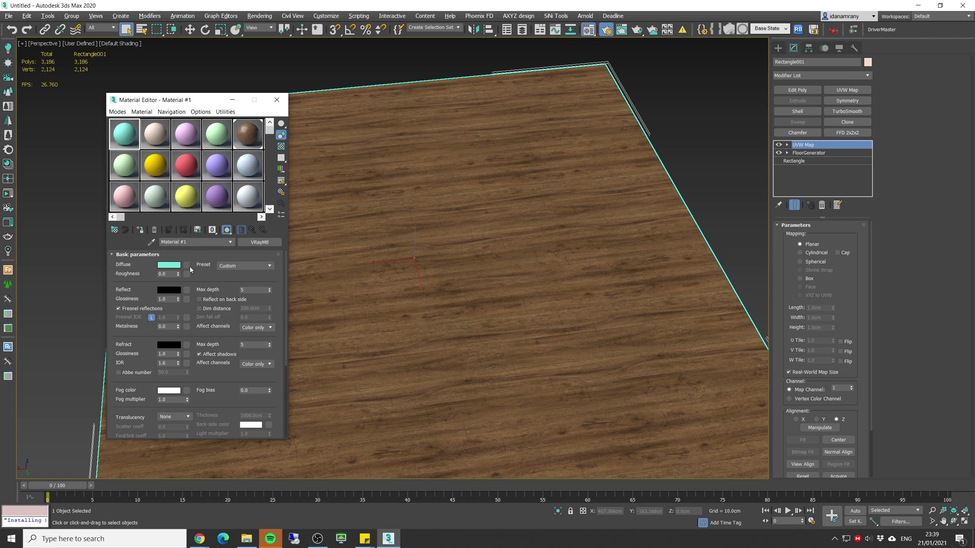
{"action": "left_click", "coordinate": [187, 265]}
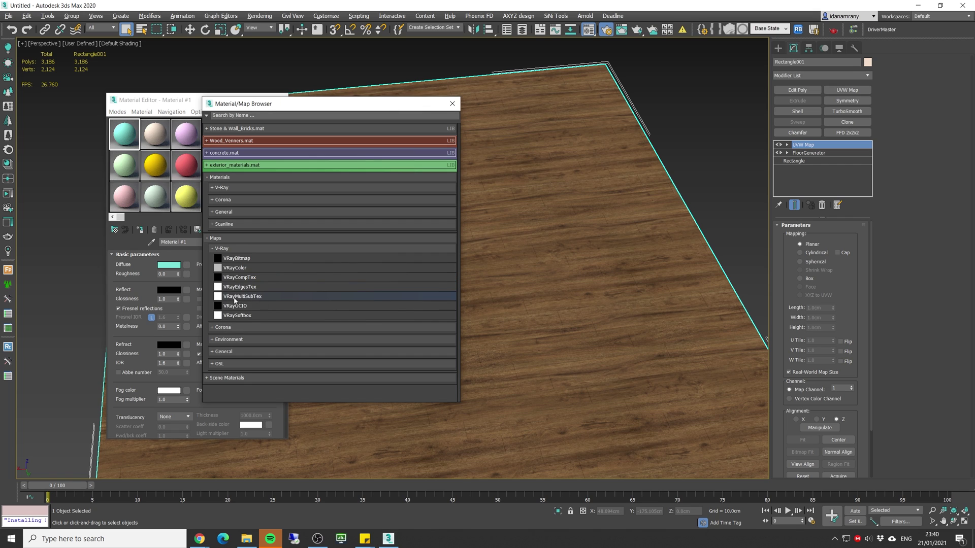
{"action": "double_click", "coordinate": [250, 299]}
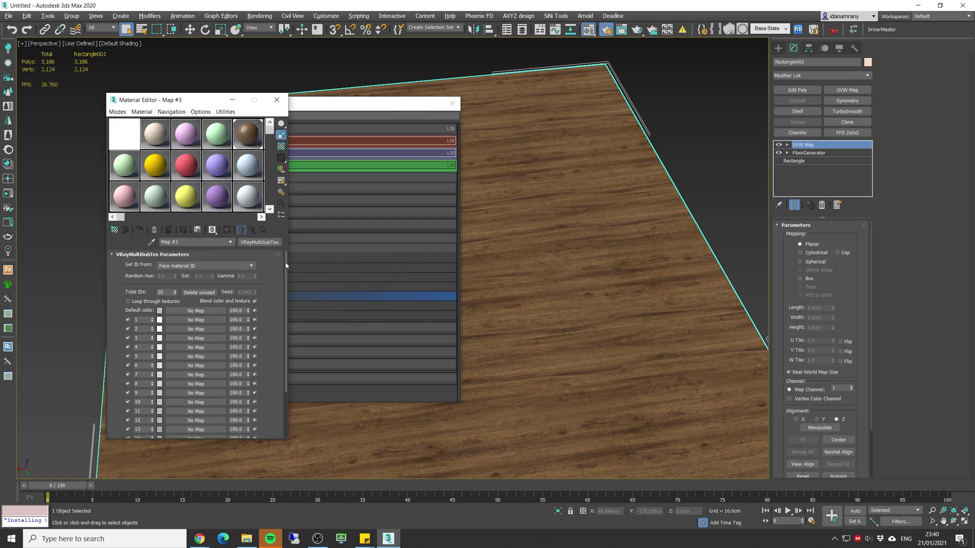
{"action": "scroll", "coordinate": [270, 256], "scroll_direction": "up", "scroll_amount": 3}
Change the second sample material to a Corona material and set a CoronaMultiMap as its diffuse map
{"action": "left_click", "coordinate": [151, 146]}
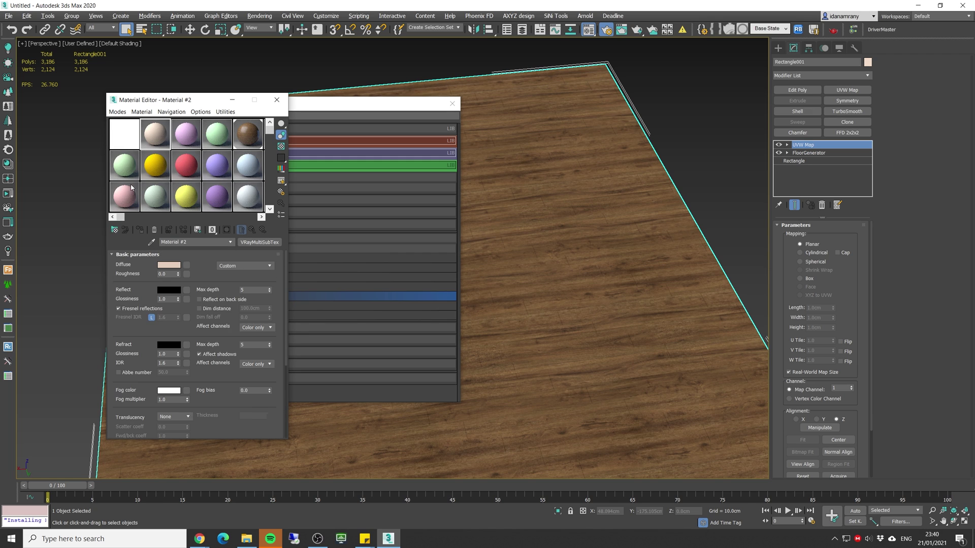
{"action": "left_click", "coordinate": [120, 231]}
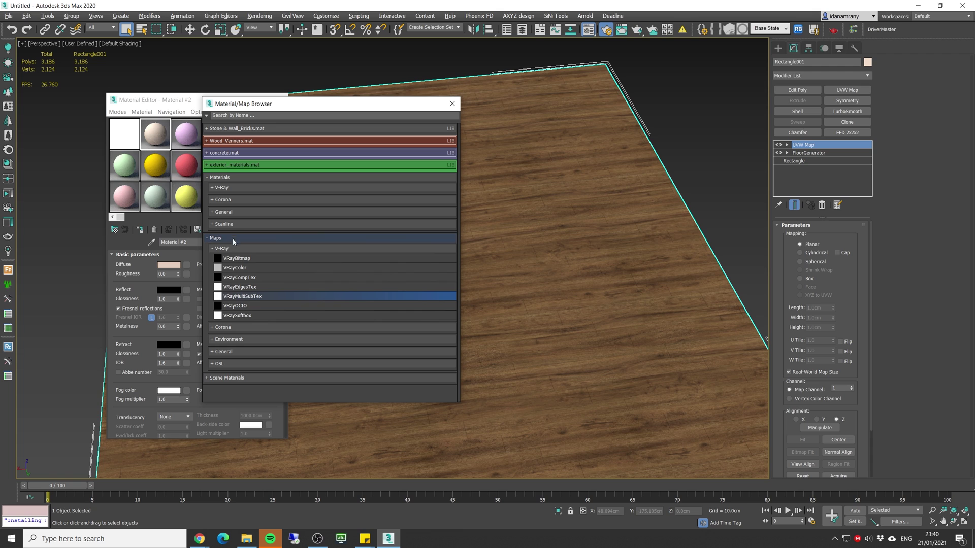
{"action": "left_click", "coordinate": [243, 201]}
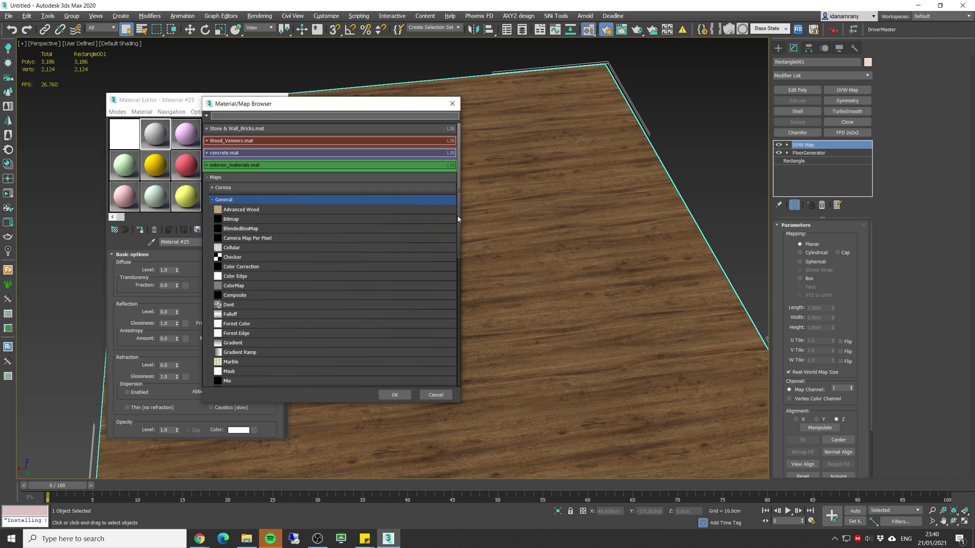
{"action": "left_click", "coordinate": [223, 188]}
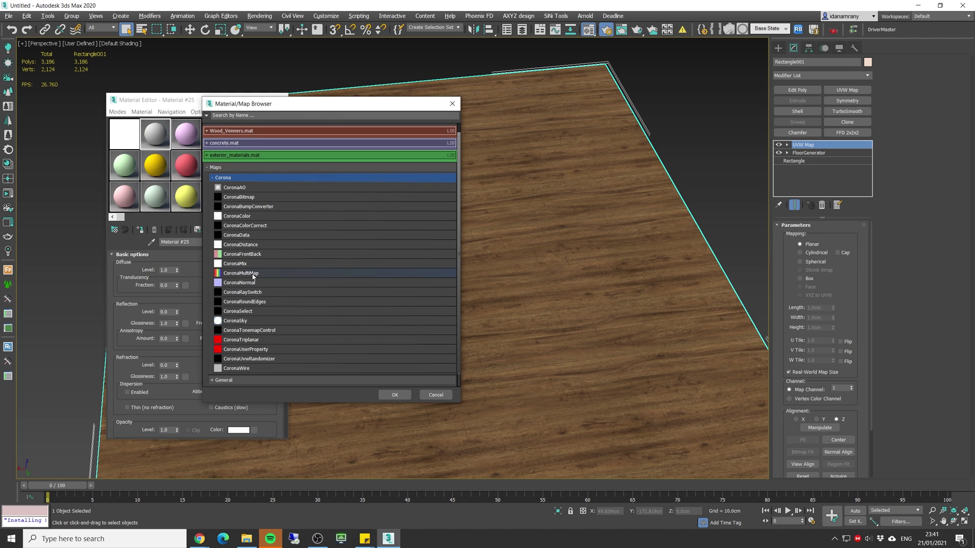
{"action": "double_click", "coordinate": [253, 275]}
Assign the multi-map material to the floor and start a Corona interactive render beside the Material Editor
{"action": "left_click_drag", "start_coordinate": [272, 92], "coordinate": [155, 86]}
{"action": "left_click", "coordinate": [127, 202]}
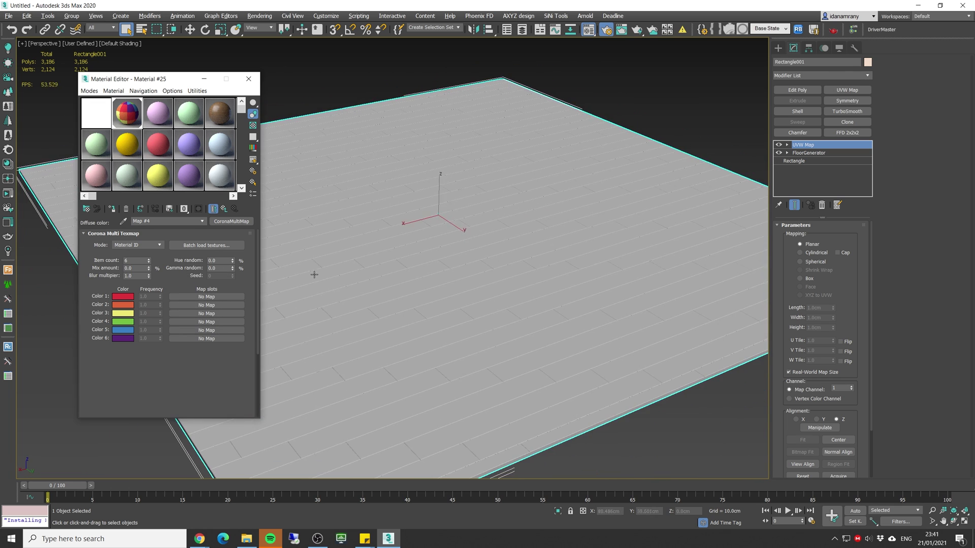
{"action": "left_click", "coordinate": [7, 194]}
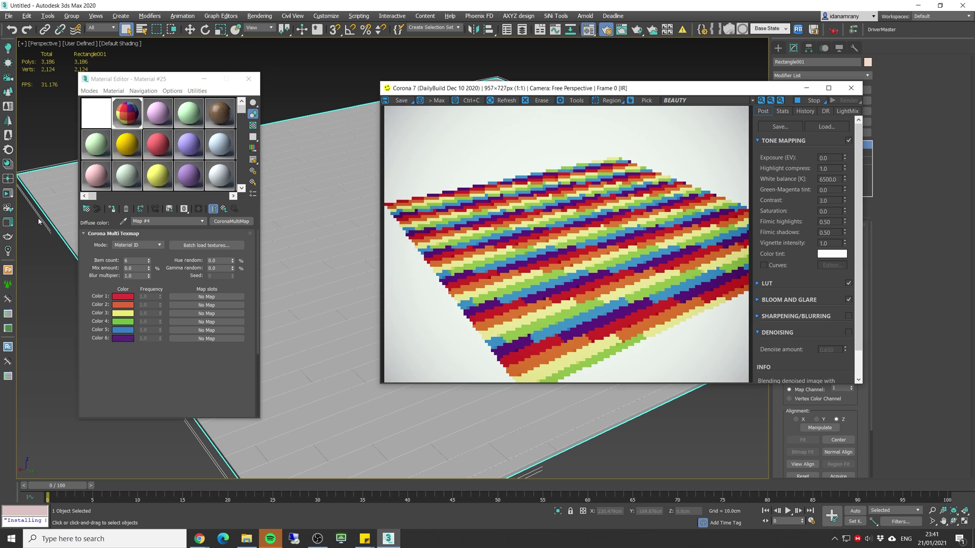
{"action": "left_click_drag", "start_coordinate": [389, 90], "coordinate": [291, 68]}
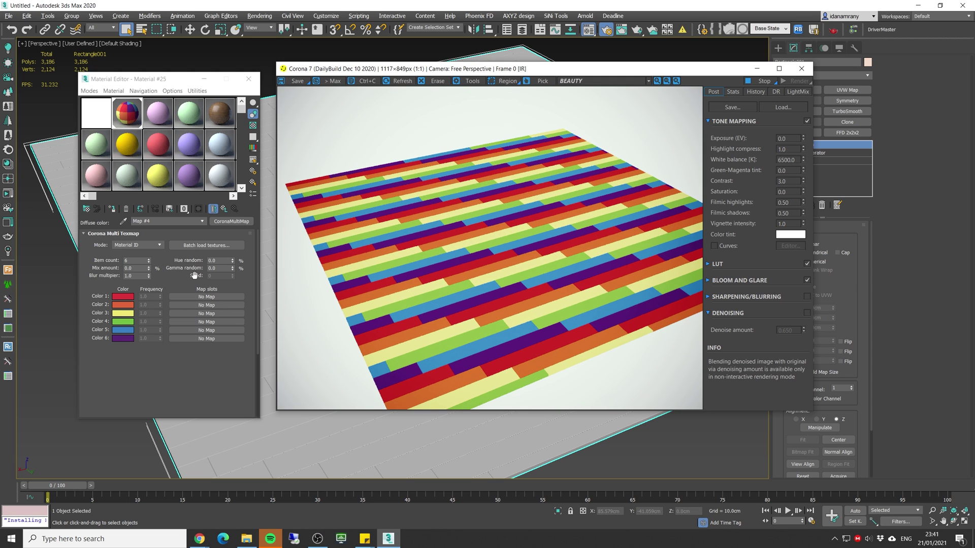
Set the CoronaMultiMap mode to Mesh Element so colors are distributed randomly per board
{"action": "left_click", "coordinate": [143, 246]}
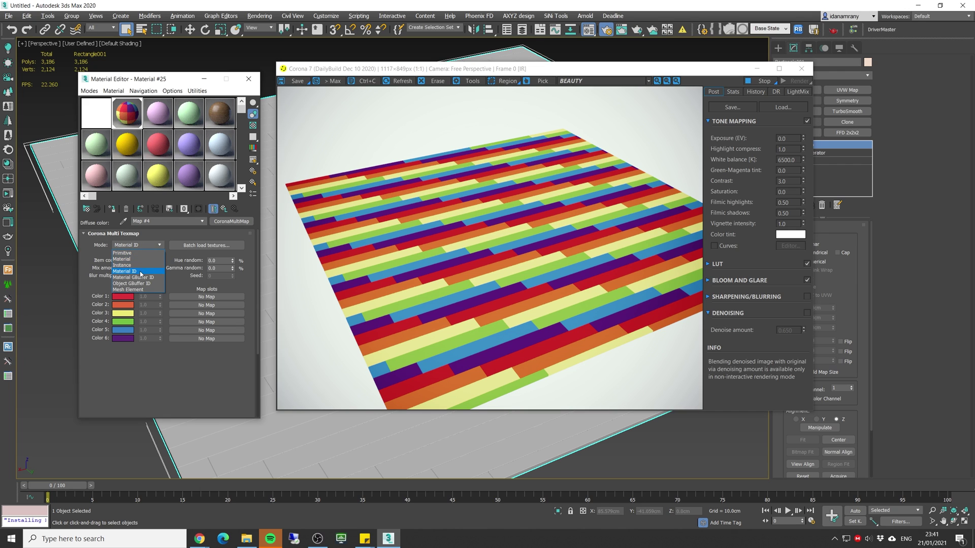
{"action": "left_click", "coordinate": [141, 272]}
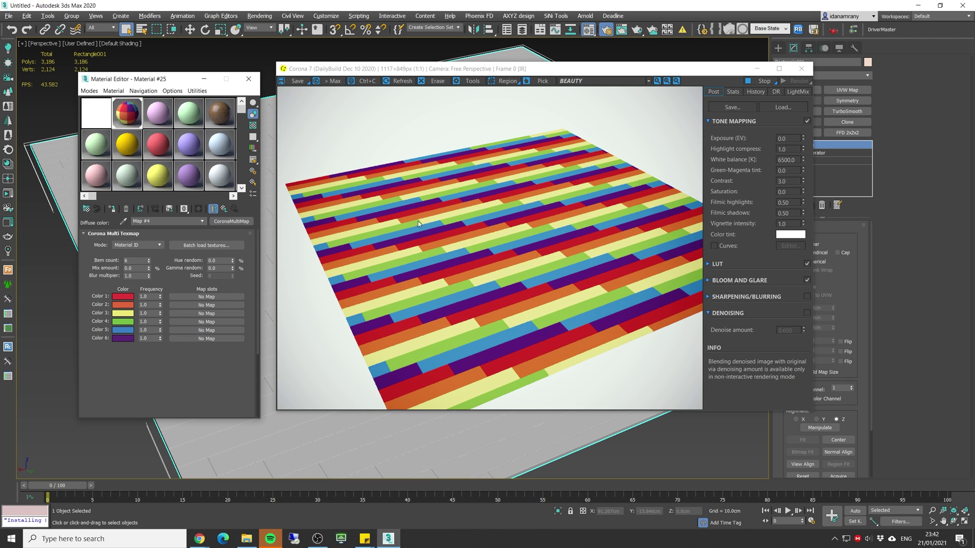
{"action": "left_click", "coordinate": [158, 245]}
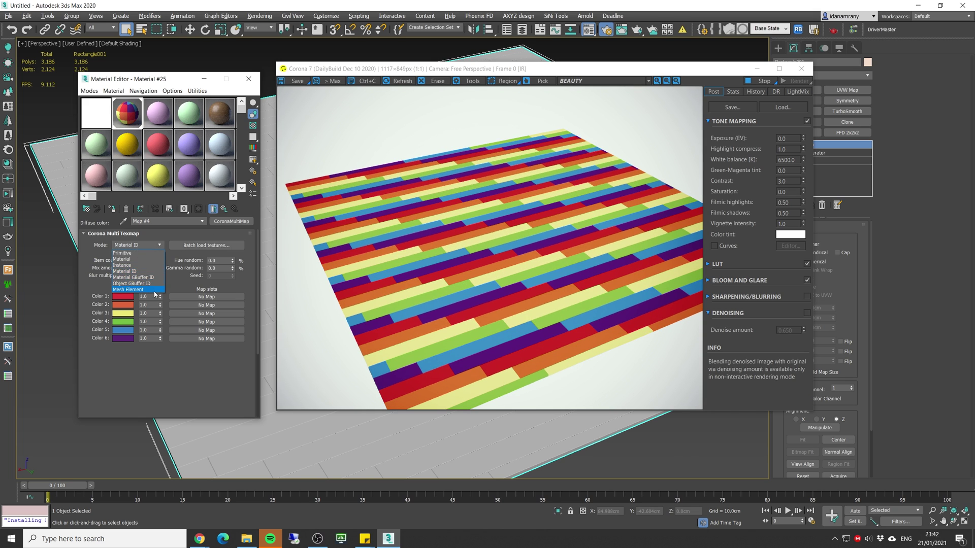
{"action": "left_click", "coordinate": [138, 290]}
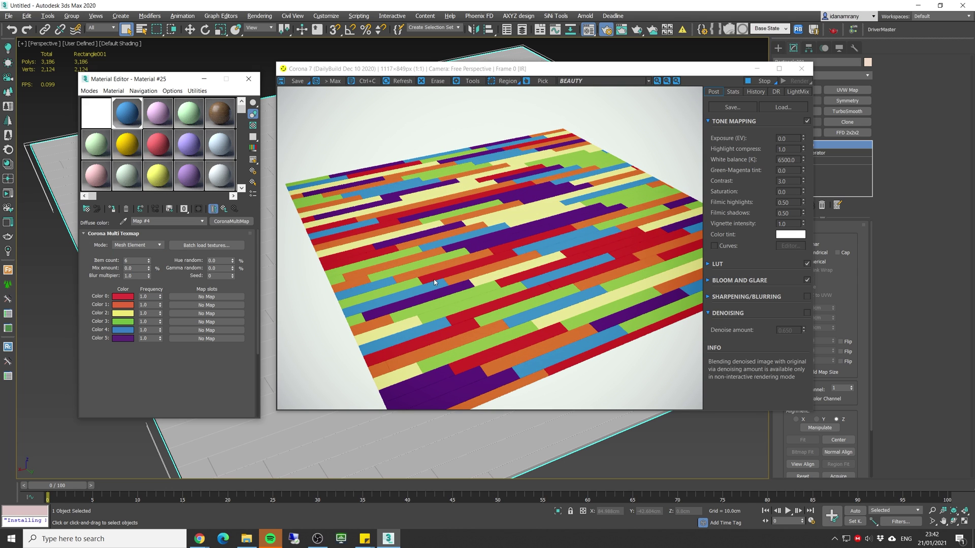
Try color seed 2, set the seed back to 1 and stop the interactive render
{"action": "left_click", "coordinate": [234, 274]}
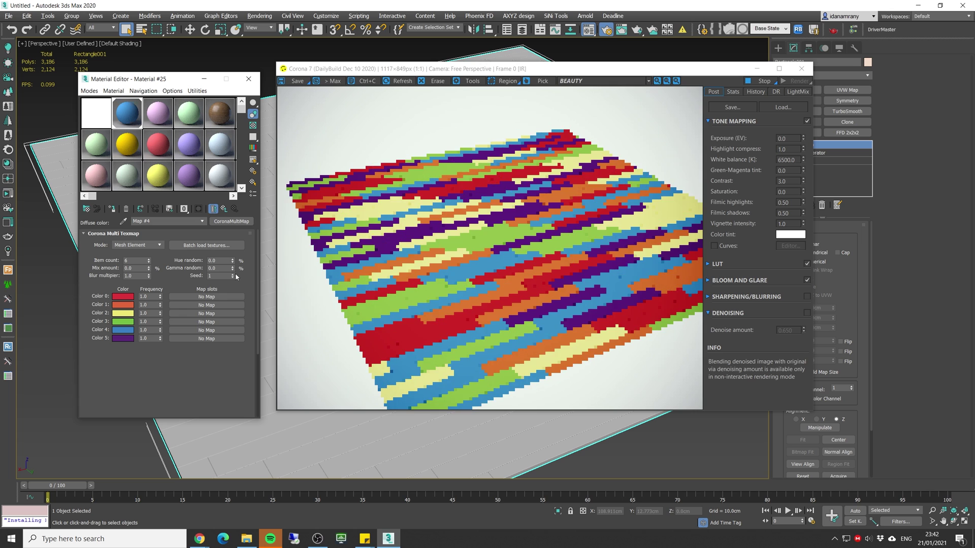
{"action": "left_click", "coordinate": [233, 275]}
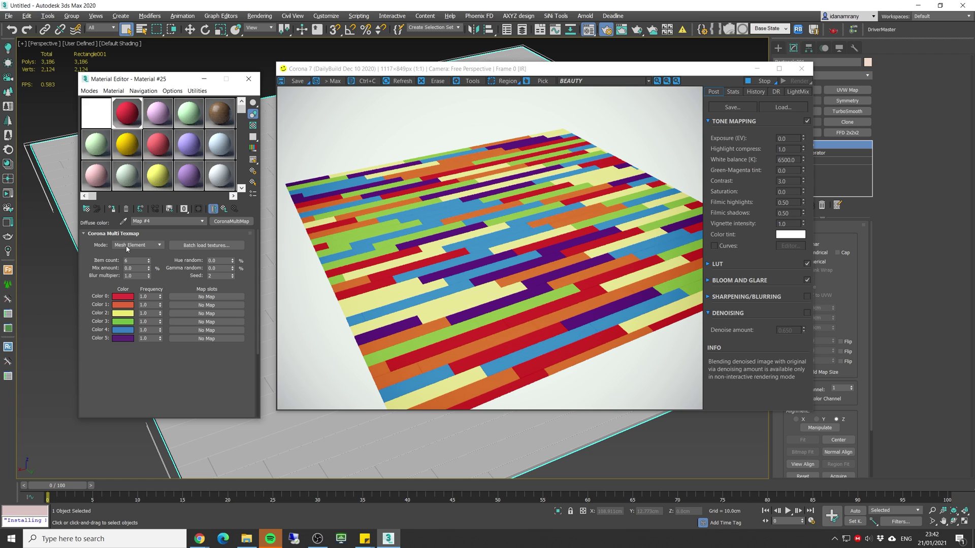
{"action": "left_click", "coordinate": [232, 277]}
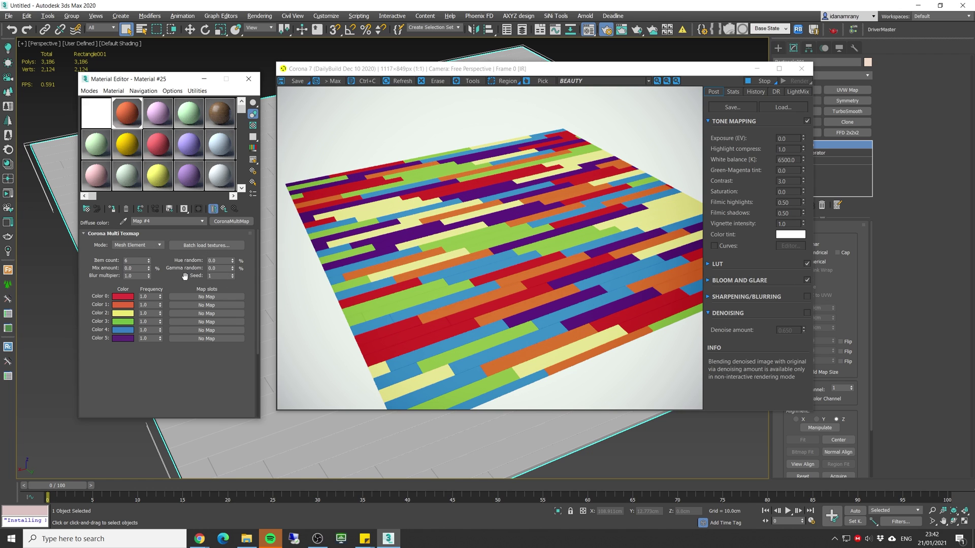
{"action": "left_click", "coordinate": [761, 80]}
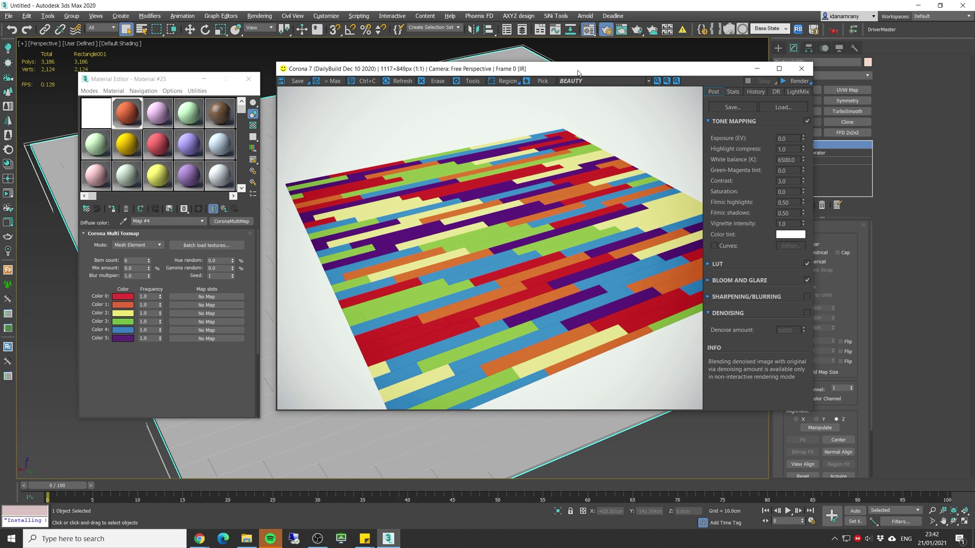
{"action": "left_click_drag", "start_coordinate": [578, 72], "coordinate": [567, 67]}
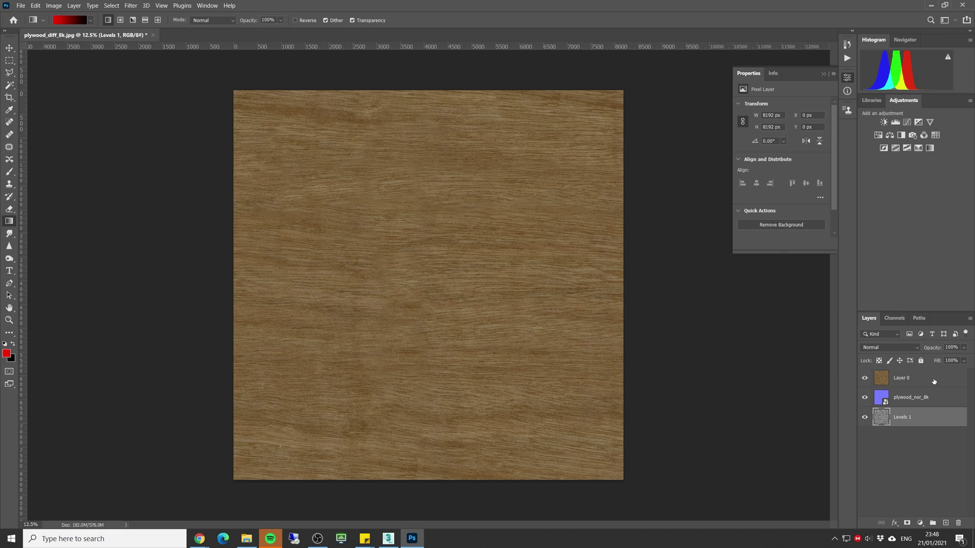
Switch to Photoshop and inspect the plywood color, normal and grayscale layers one by one by toggling their visibility
{"action": "left_click", "coordinate": [897, 382]}
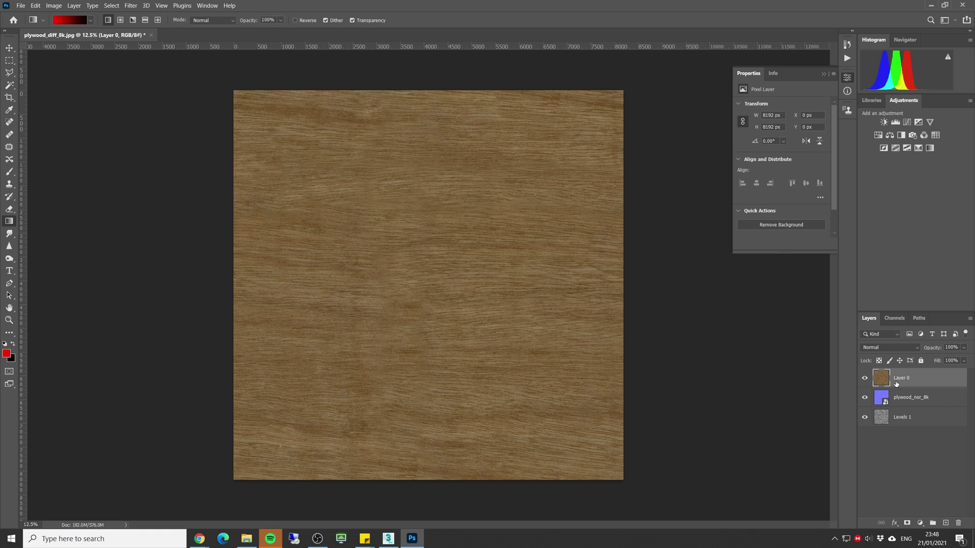
{"action": "left_click", "coordinate": [865, 379]}
{"action": "left_click", "coordinate": [873, 402]}
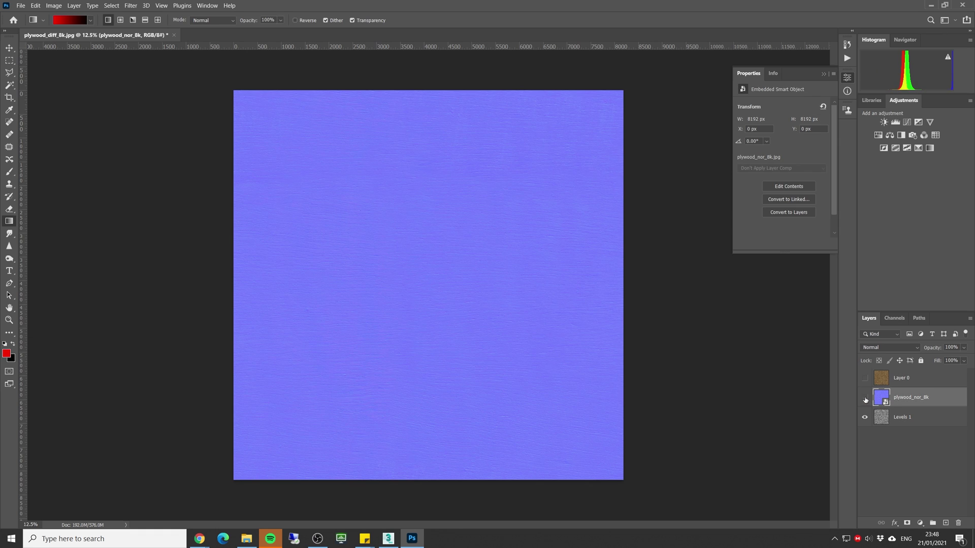
{"action": "left_click", "coordinate": [865, 400]}
{"action": "left_click", "coordinate": [887, 422]}
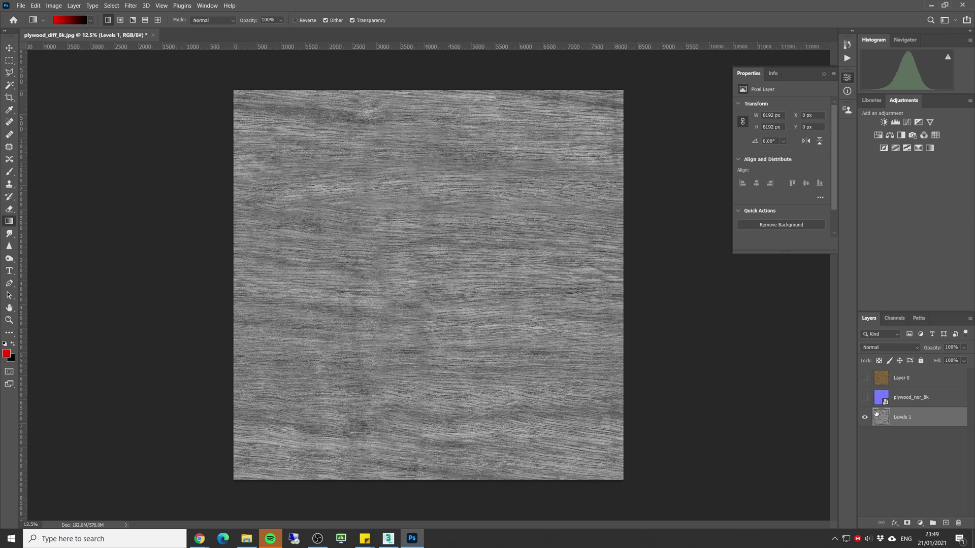
{"action": "left_click", "coordinate": [865, 399]}
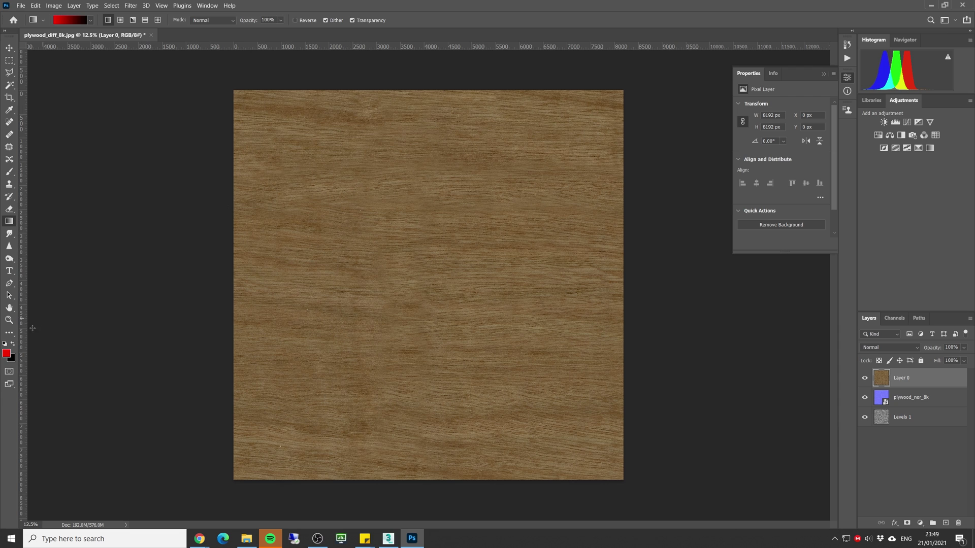
Create a slice covering the whole plywood texture and divide it horizontally into 7 evenly spaced slices
{"action": "key", "text": "c"}
{"action": "left_click_drag", "start_coordinate": [230, 86], "coordinate": [623, 480]}
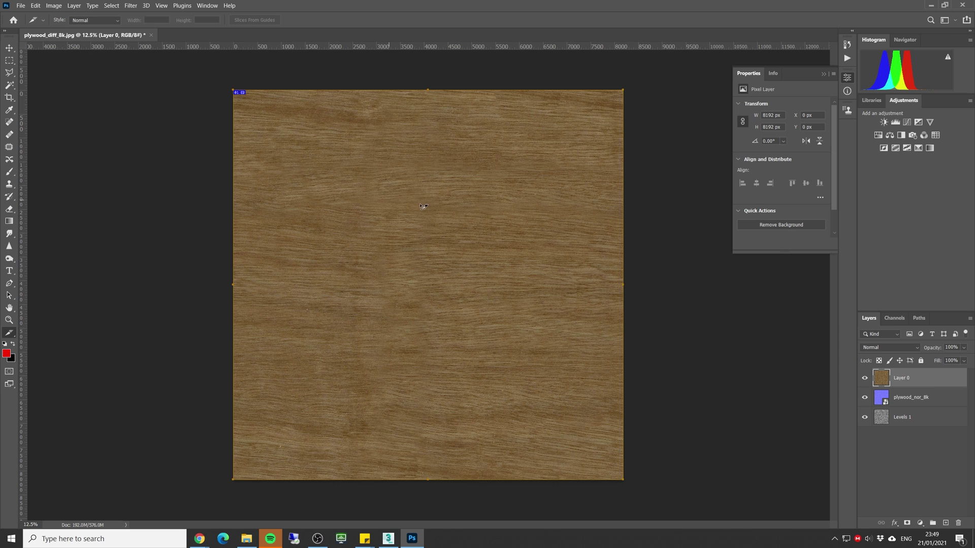
{"action": "right_click", "coordinate": [423, 233]}
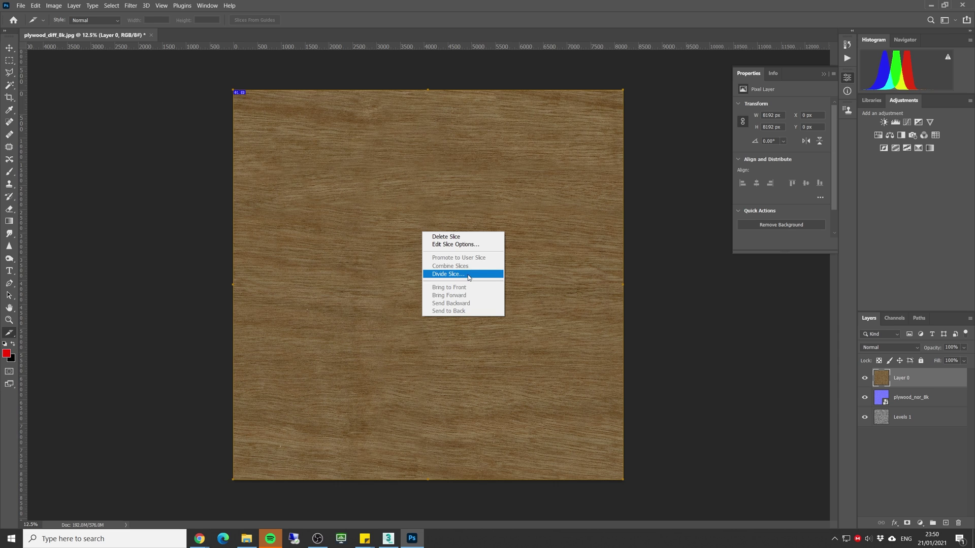
{"action": "left_click", "coordinate": [447, 274]}
{"action": "left_click_drag", "start_coordinate": [653, 183], "coordinate": [516, 169]}
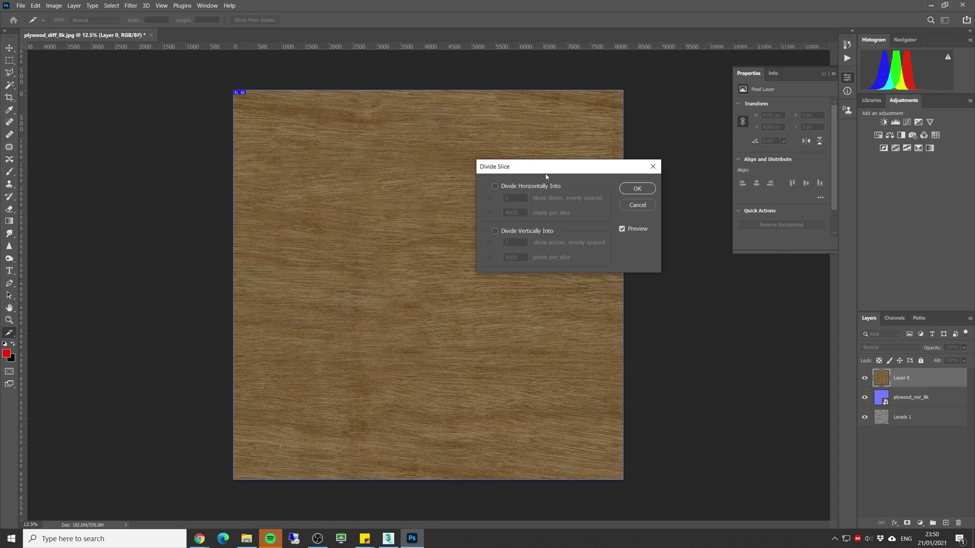
{"action": "left_click", "coordinate": [523, 186]}
{"action": "type", "text": "2"}
{"action": "type", "text": "5"}
{"action": "double_click", "coordinate": [506, 198]}
{"action": "type", "text": "7"}
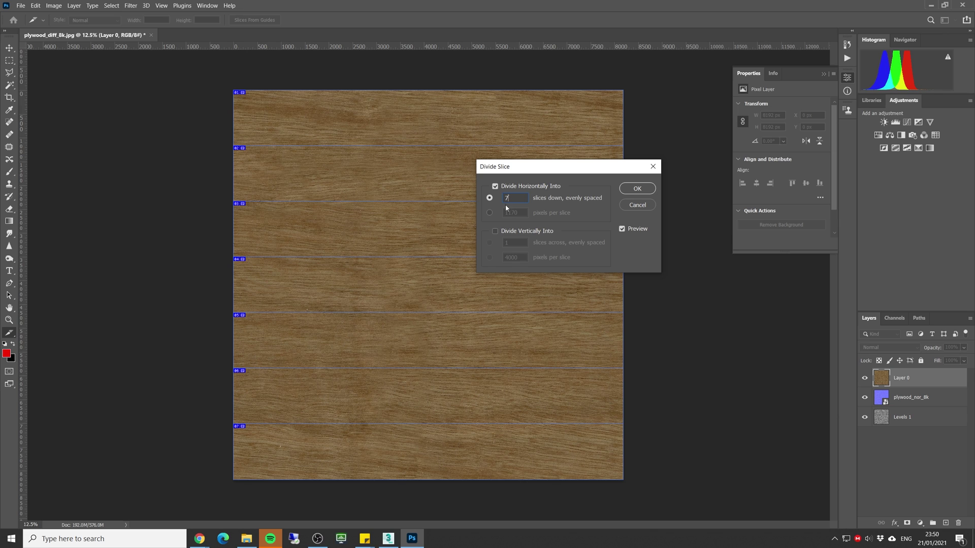
{"action": "left_click", "coordinate": [632, 190]}
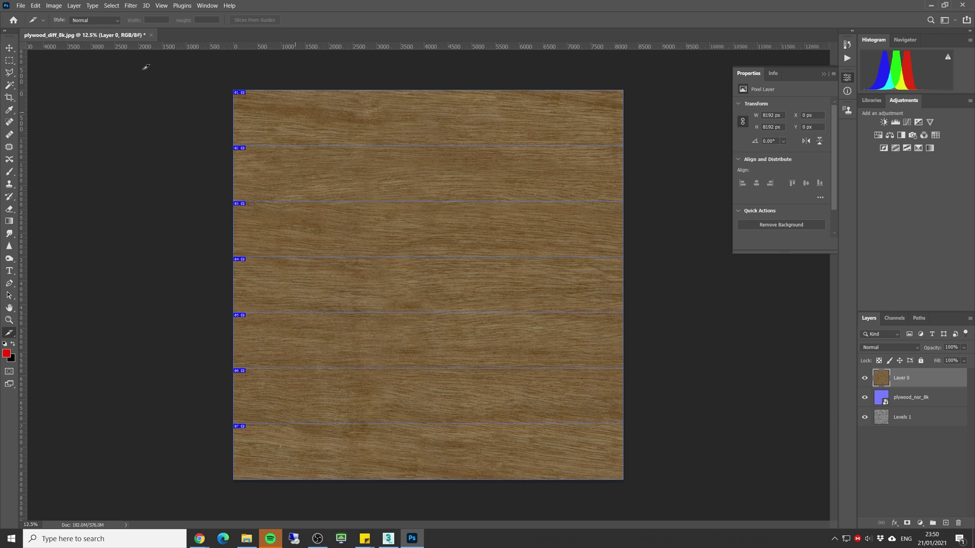
Start a Save for Web (Legacy) export of the color texture and select all of its slices
{"action": "left_click", "coordinate": [22, 7]}
{"action": "mouse_move", "coordinate": [102, 141]}
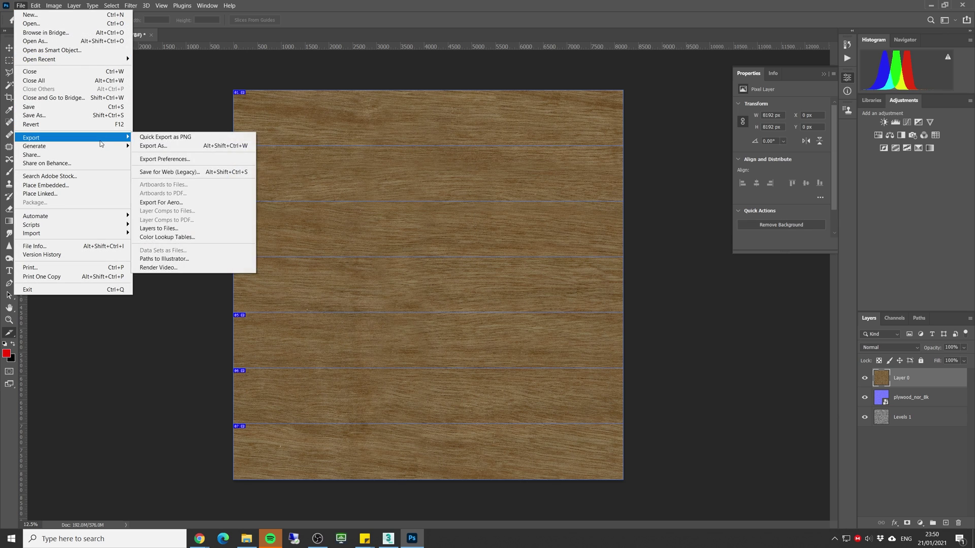
{"action": "left_click", "coordinate": [186, 173]}
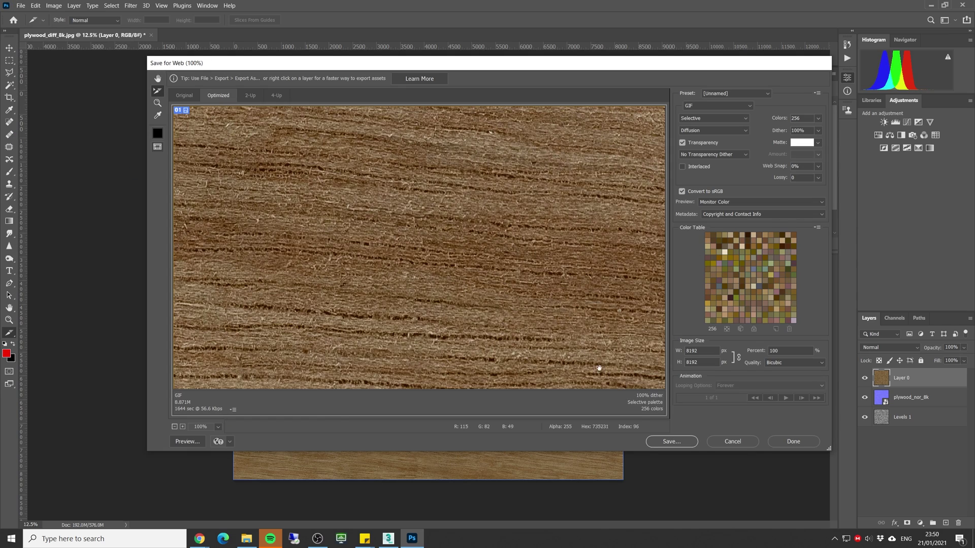
{"action": "key", "text": "ctrl+minus"}
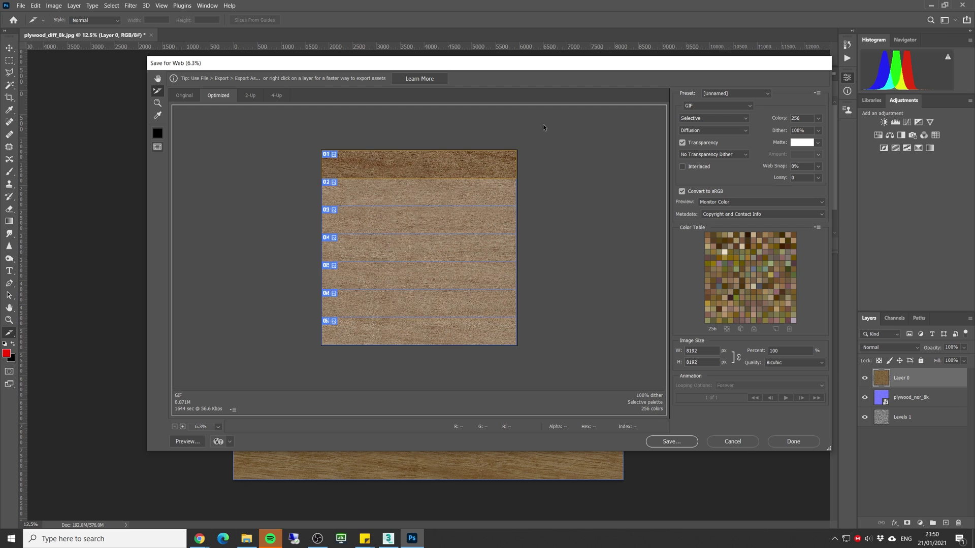
{"action": "left_click_drag", "start_coordinate": [546, 135], "coordinate": [285, 358]}
Set the selected slices to JPEG at Maximum quality and save them in the wood2 folder as plywood_diff_8k.jpg
{"action": "left_click", "coordinate": [699, 106]}
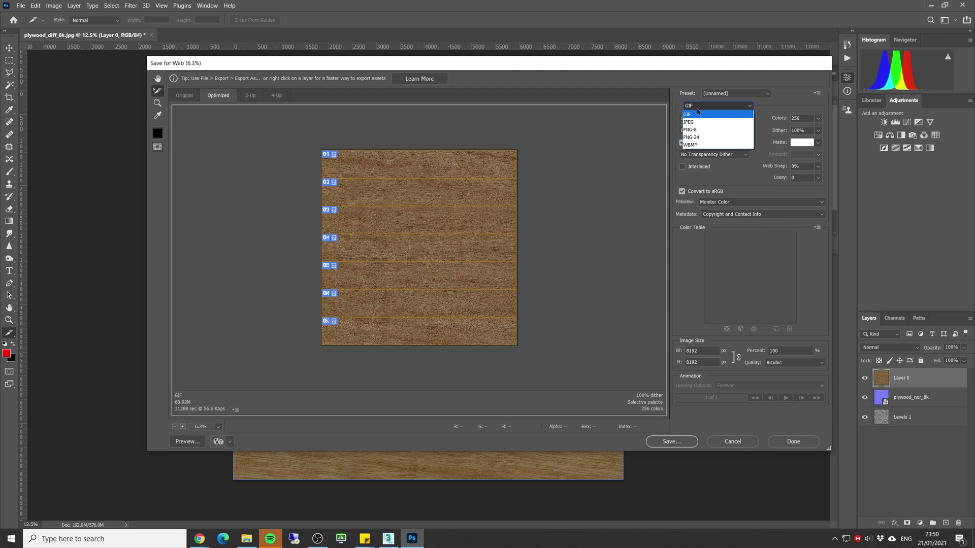
{"action": "left_click", "coordinate": [696, 123]}
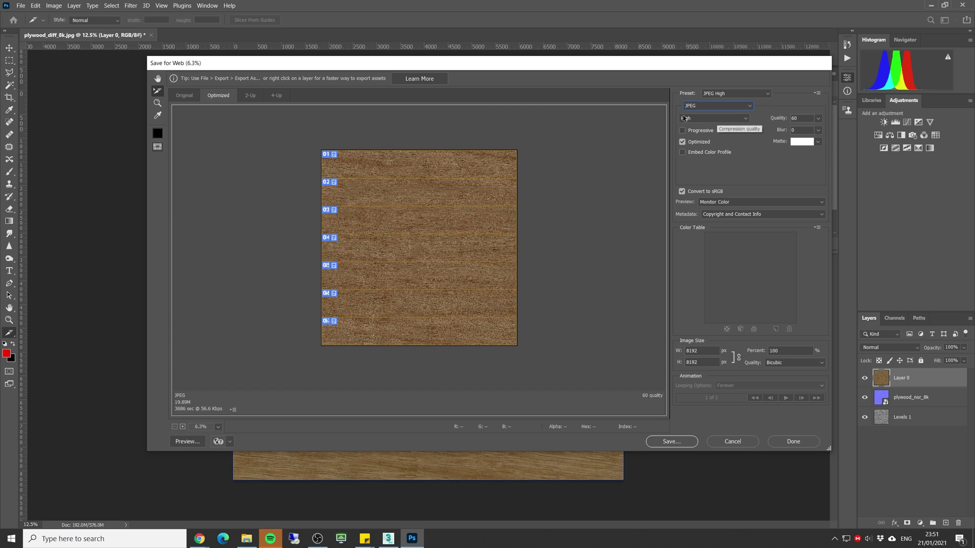
{"action": "left_click", "coordinate": [706, 118]}
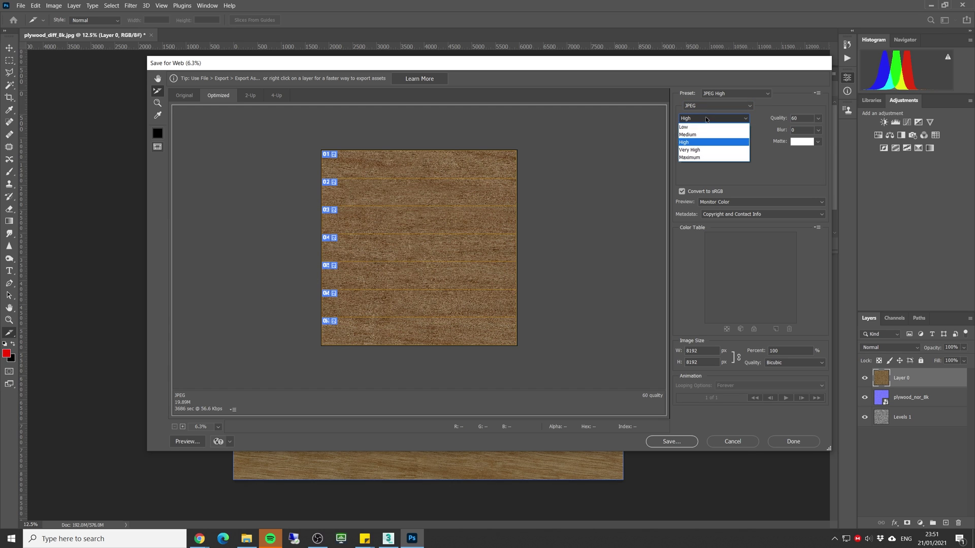
{"action": "left_click", "coordinate": [704, 158]}
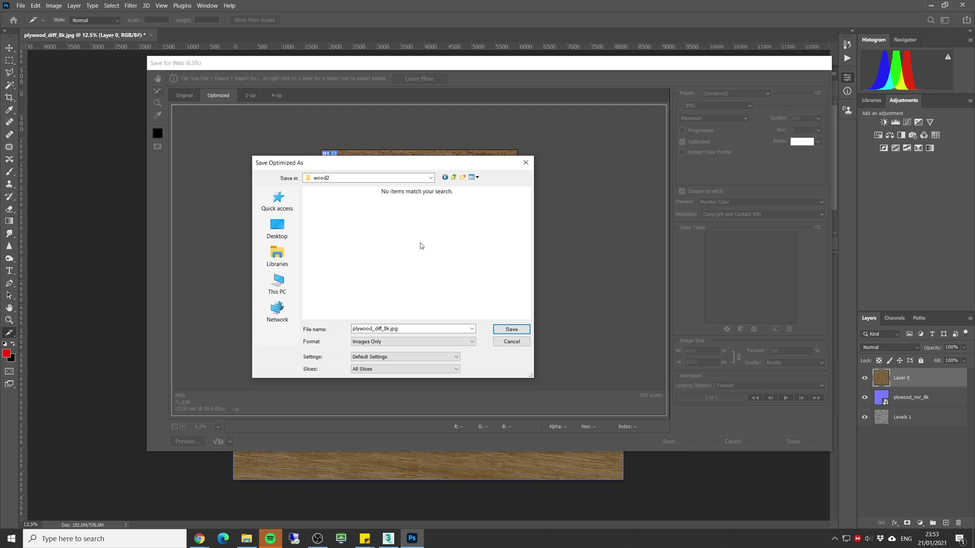
{"action": "left_click", "coordinate": [518, 331]}
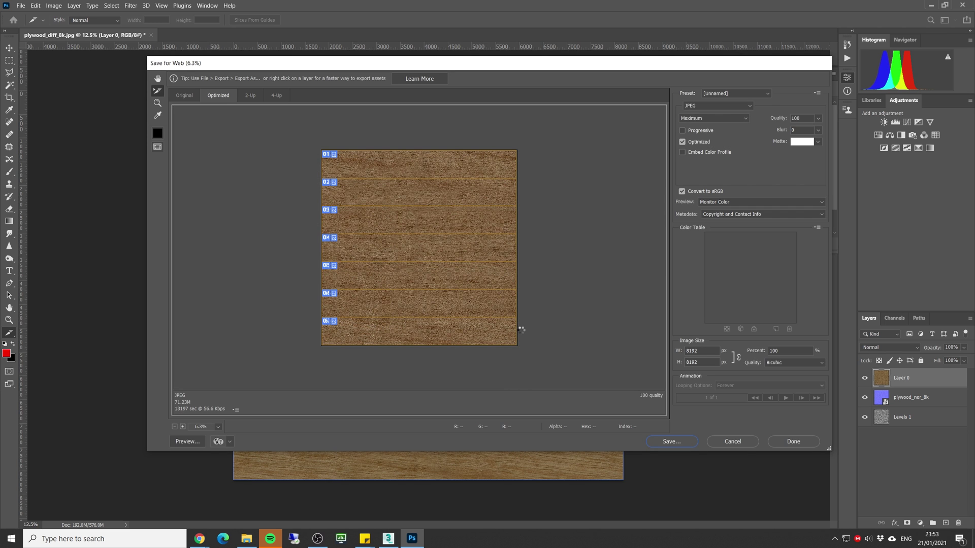
Look through the exported plywood_diff_8k slice images in the images folder and close the viewer and folder
{"action": "left_click_drag", "start_coordinate": [974, 153], "coordinate": [528, 127]}
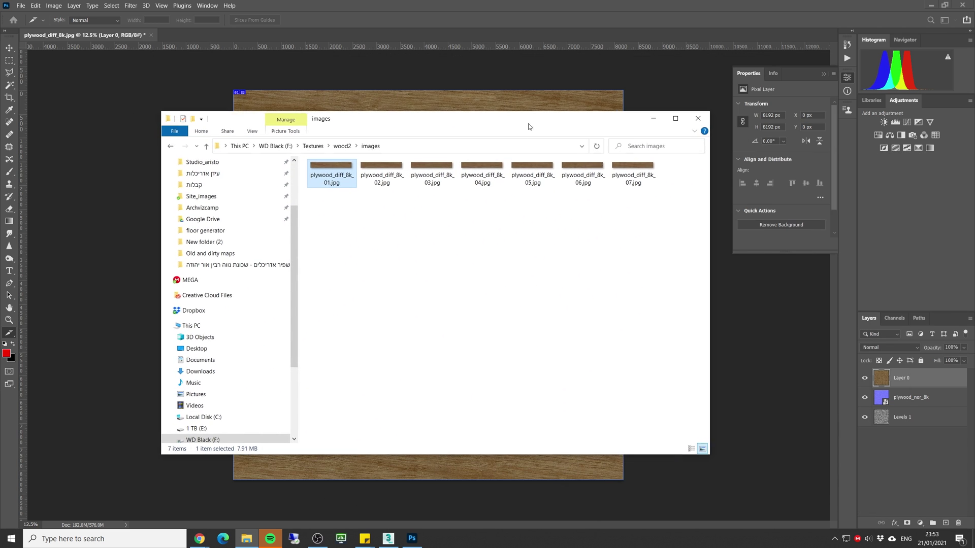
{"action": "double_click", "coordinate": [341, 176]}
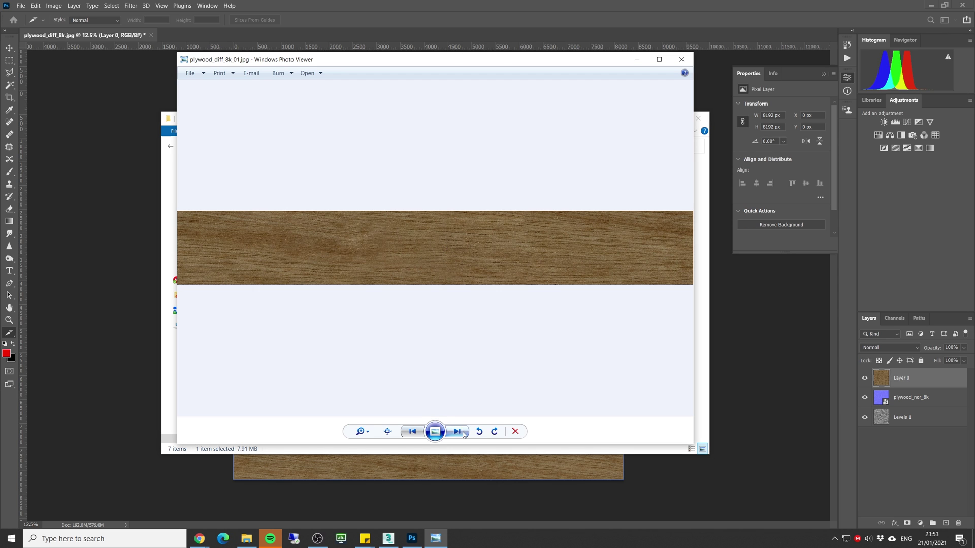
{"action": "left_click", "coordinate": [460, 432]}
{"action": "left_click", "coordinate": [459, 432]}
{"action": "left_click", "coordinate": [458, 432]}
{"action": "left_click", "coordinate": [457, 432]}
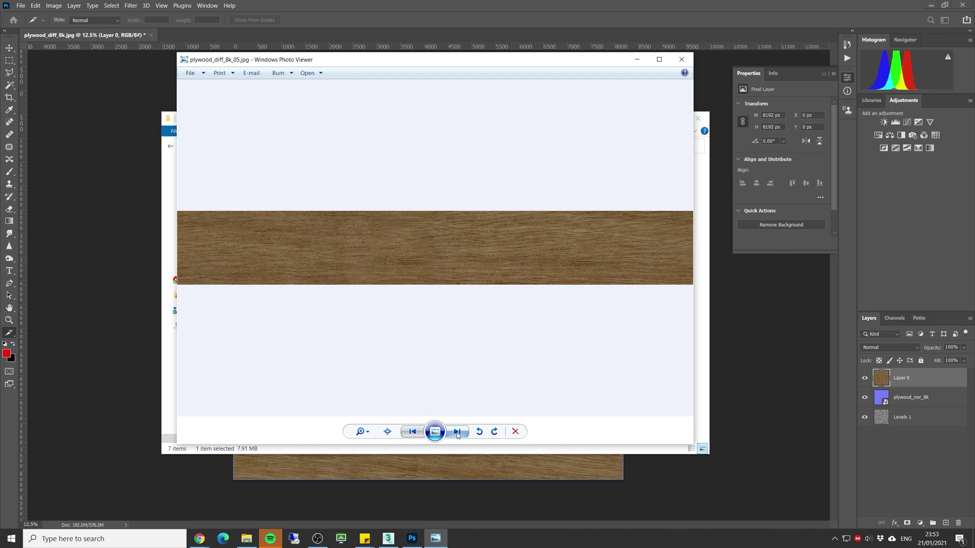
{"action": "left_click", "coordinate": [681, 59]}
{"action": "left_click", "coordinate": [698, 119]}
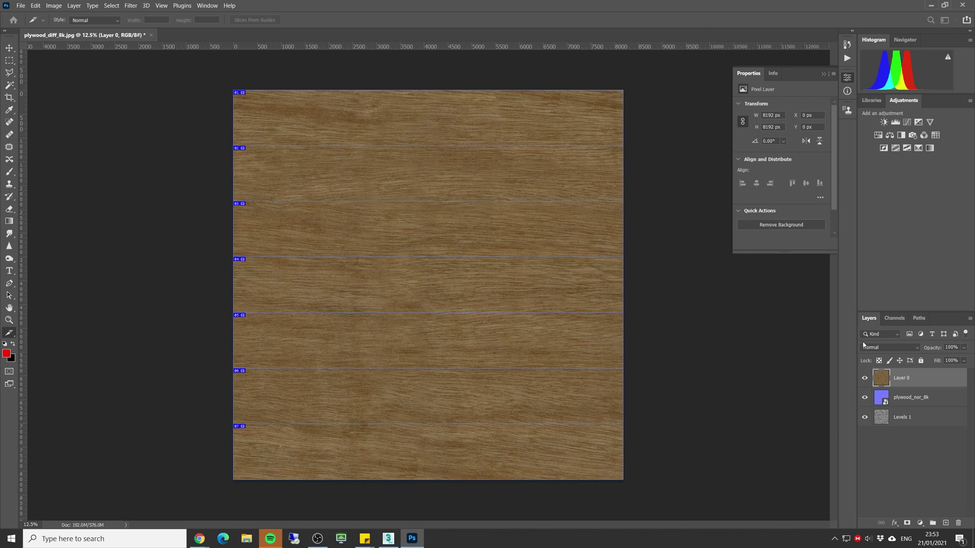
Hide Layer 0 and export all slices of the normal map with Save for Web under the name plywood_normal_8k
{"action": "left_click", "coordinate": [865, 378]}
{"action": "left_click", "coordinate": [20, 6]}
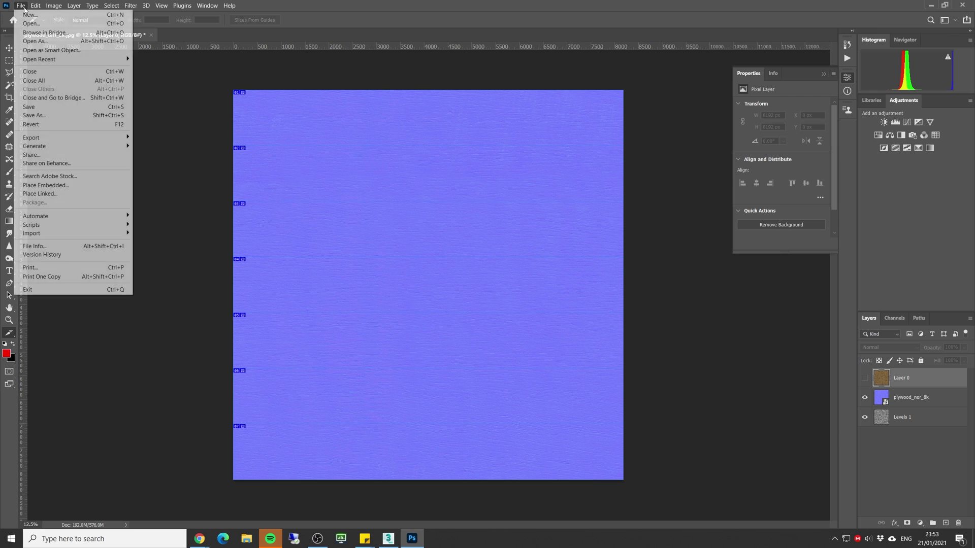
{"action": "mouse_move", "coordinate": [78, 142]}
{"action": "left_click", "coordinate": [168, 176]}
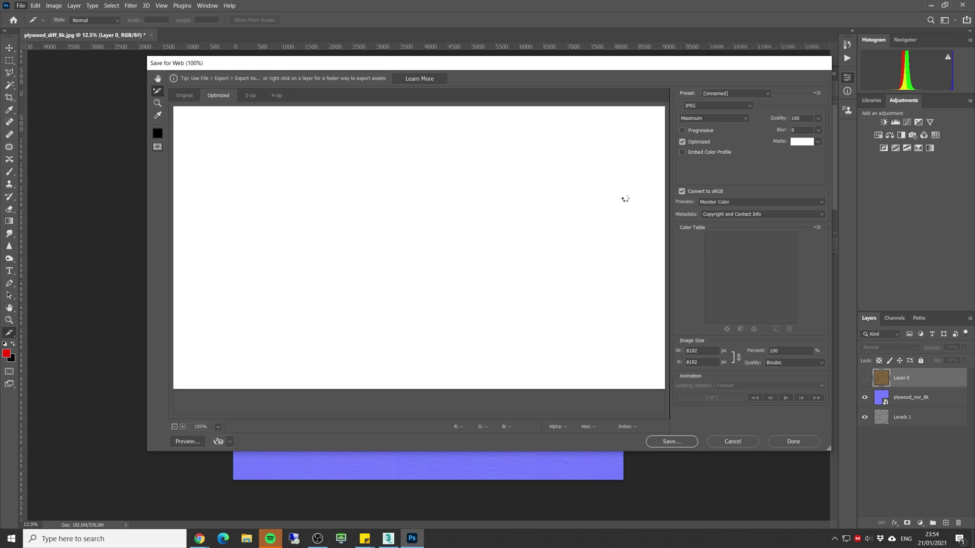
{"action": "key", "text": "ctrl+minus"}
{"action": "key", "text": "ctrl+minus"}
{"action": "key", "text": "ctrl+minus"}
{"action": "key", "text": "ctrl+minus"}
{"action": "left_click_drag", "start_coordinate": [364, 172], "coordinate": [330, 327]}
{"action": "key", "text": "Return"}
{"action": "type", "text": "plywood_normal_8k.jp"}
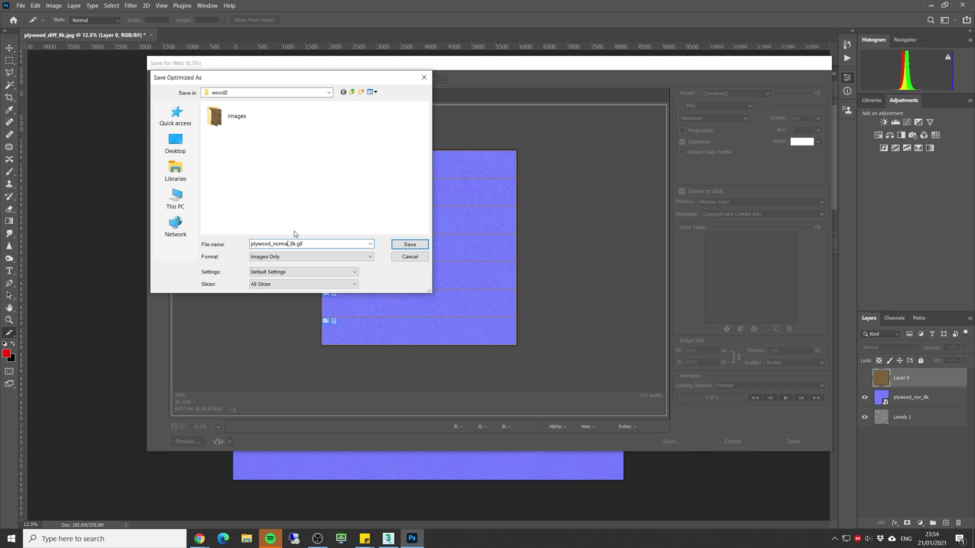
{"action": "left_click", "coordinate": [409, 244]}
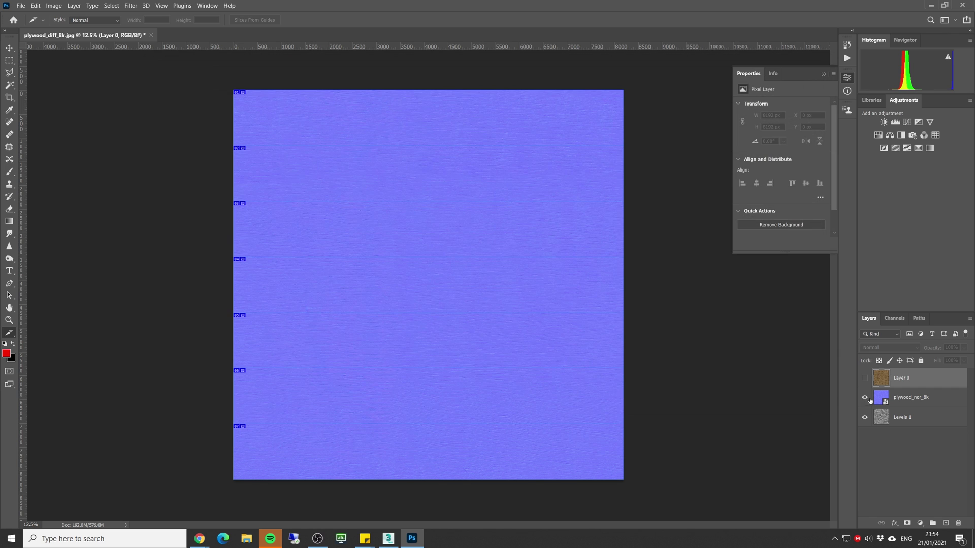
Hide the plywood_nor_8k layer, export all grayscale slices as plywood_ref_8k and check the exported files in the images folder
{"action": "left_click", "coordinate": [866, 398]}
{"action": "key", "text": "ctrl+alt+shift+s"}
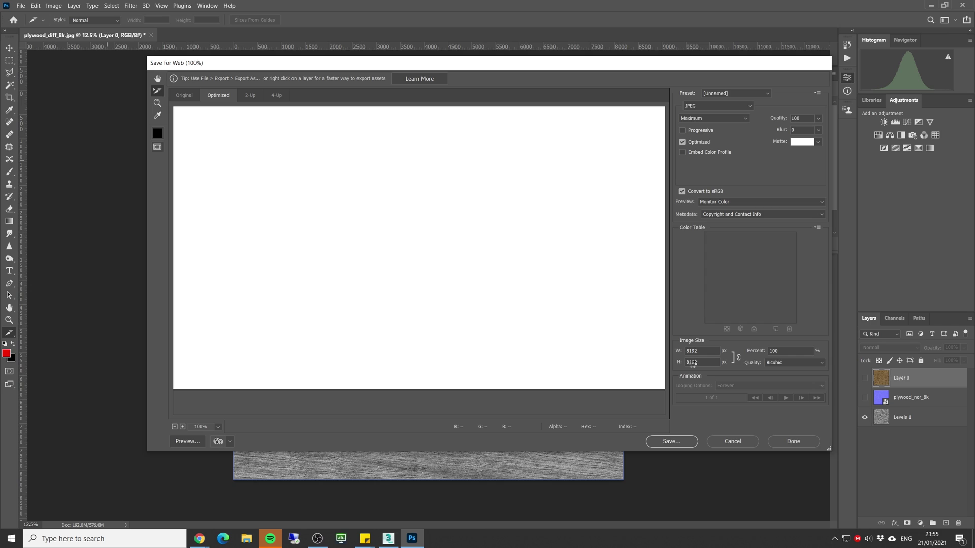
{"action": "key", "text": "ctrl+0"}
{"action": "key", "text": "Return"}
{"action": "type", "text": "plywood_ref_8k.jpg"}
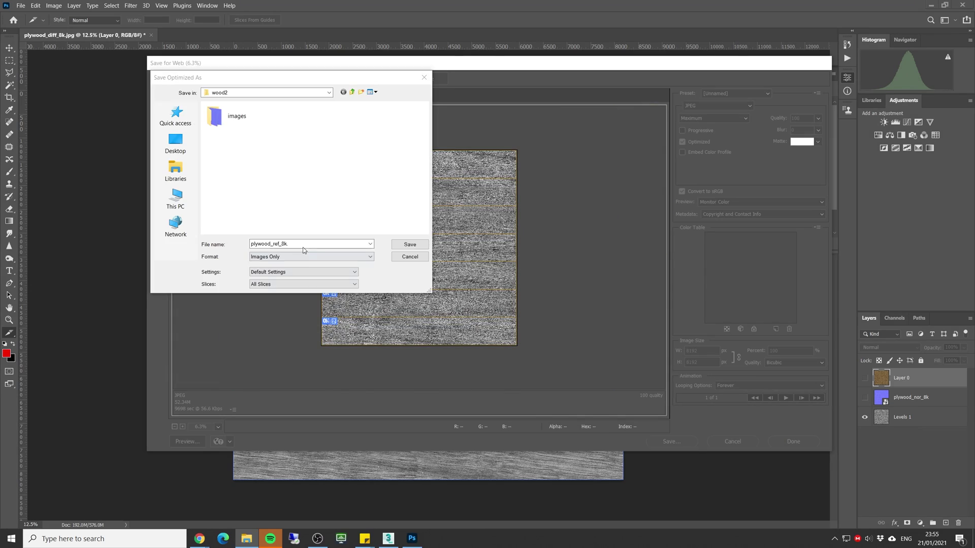
{"action": "key", "text": "Return"}
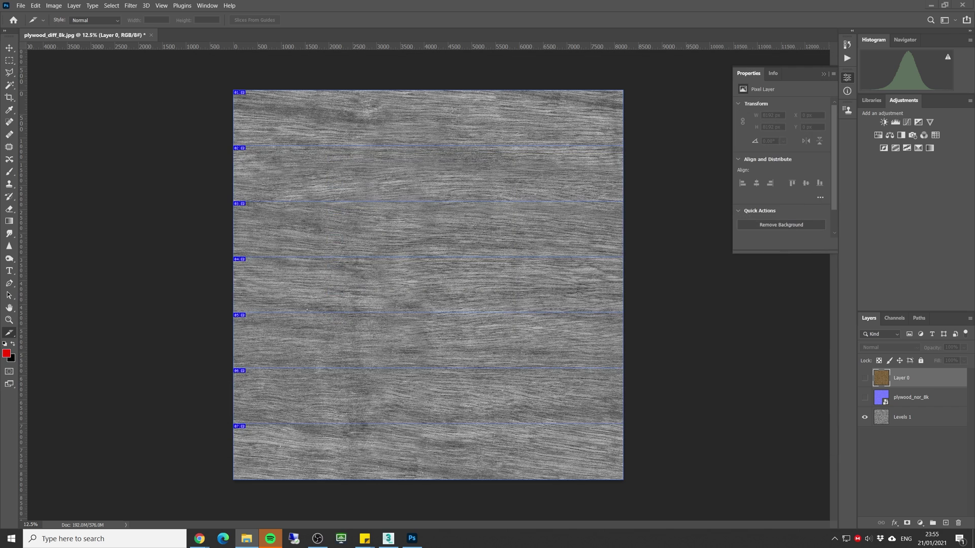
{"action": "left_click", "coordinate": [247, 539]}
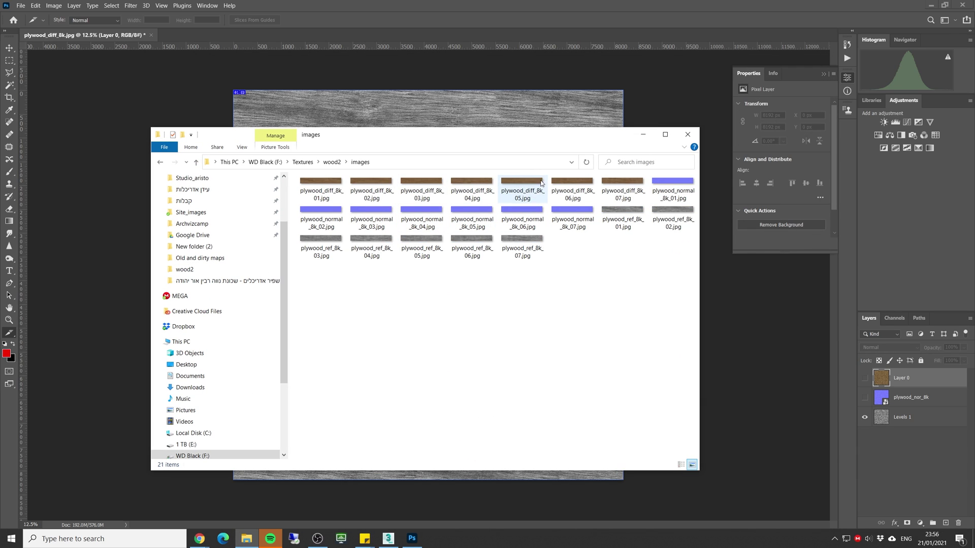
{"action": "left_click_drag", "start_coordinate": [529, 138], "coordinate": [532, 130]}
Switch to 3ds Max and batch load the plywood_diff_8k_01 to 07 images into the diffuse CoronaMultiMap
{"action": "key", "text": "alt+Tab"}
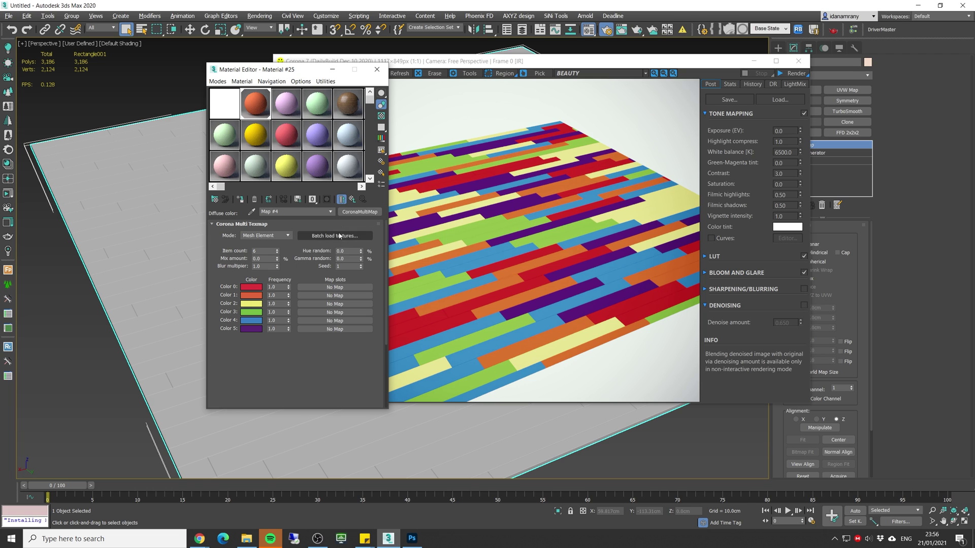
{"action": "left_click", "coordinate": [339, 236]}
{"action": "left_click", "coordinate": [332, 237]}
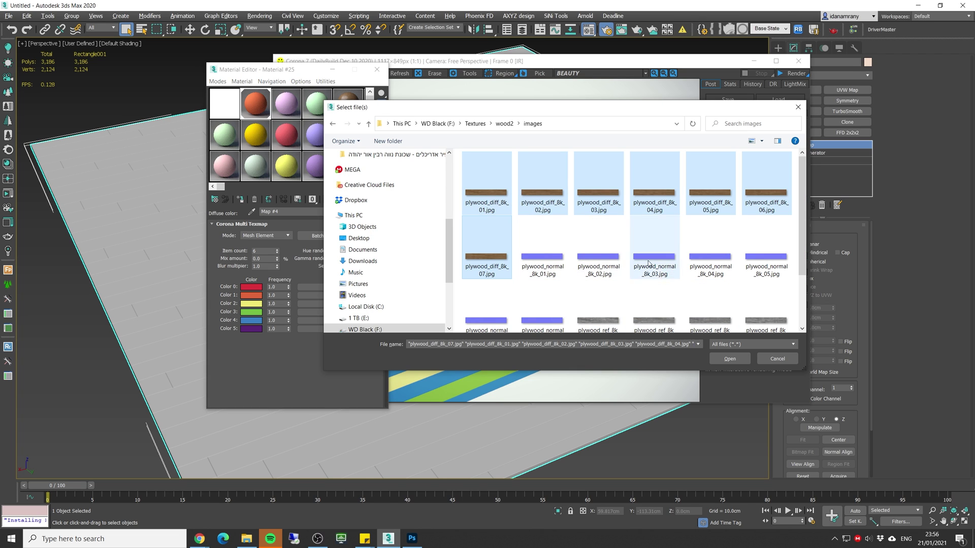
{"action": "left_click", "coordinate": [735, 356]}
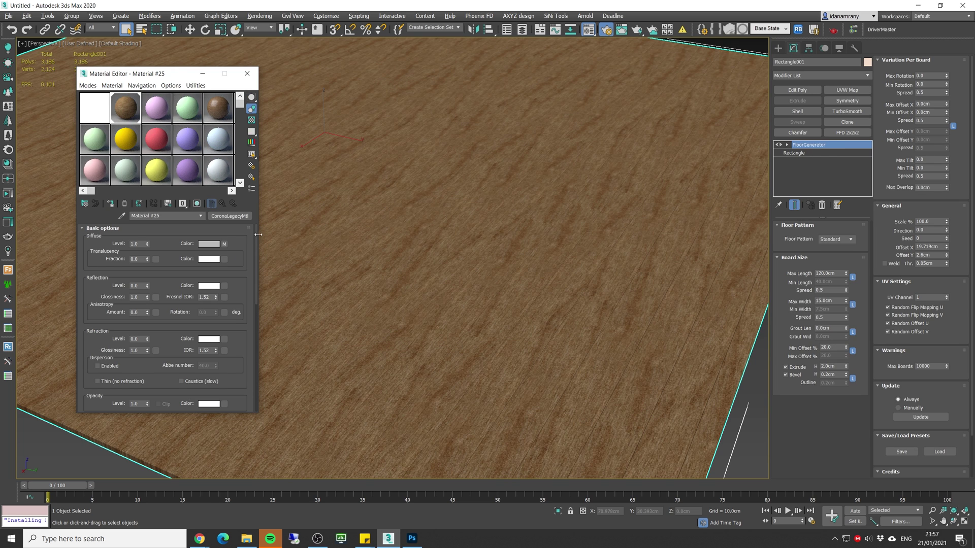
Duplicate the diffuse multi map to the reflection color using the Copy method and batch load plywood_ref_8k_01 to 07 into it
{"action": "left_click_drag", "start_coordinate": [257, 234], "coordinate": [223, 265]}
{"action": "left_click", "coordinate": [147, 272]}
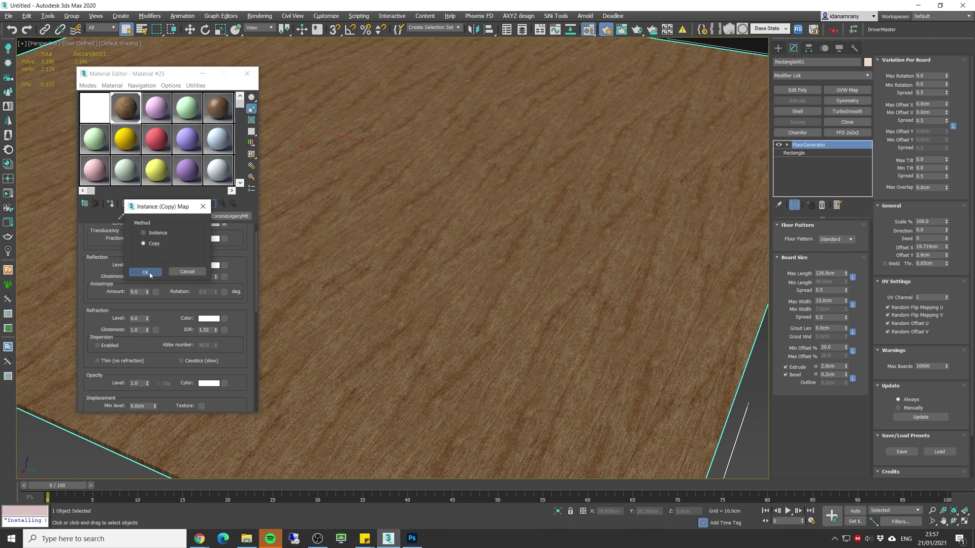
{"action": "left_click", "coordinate": [224, 266]}
{"action": "left_click", "coordinate": [203, 238]}
{"action": "left_click", "coordinate": [205, 240]}
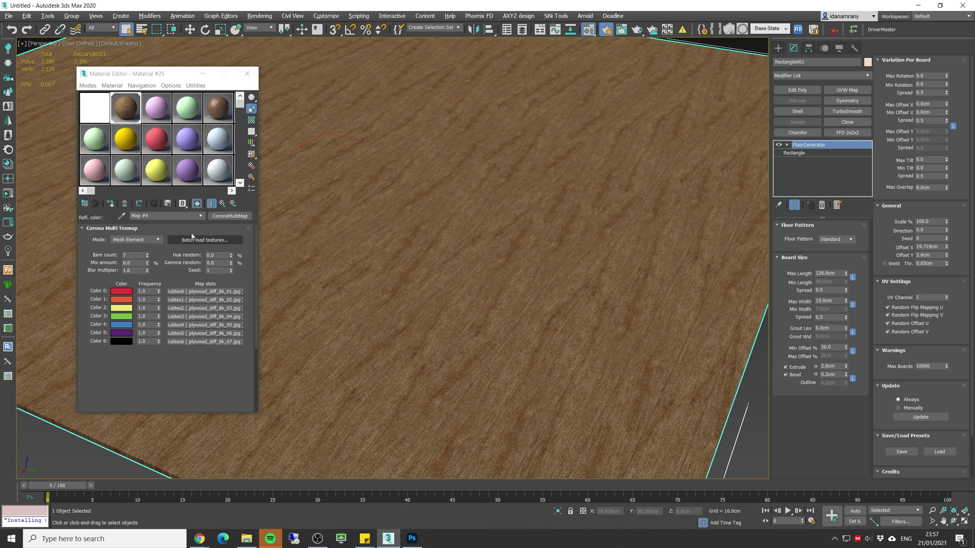
{"action": "scroll", "coordinate": [607, 265], "scroll_direction": "down", "scroll_amount": 2}
{"action": "left_click", "coordinate": [606, 265]}
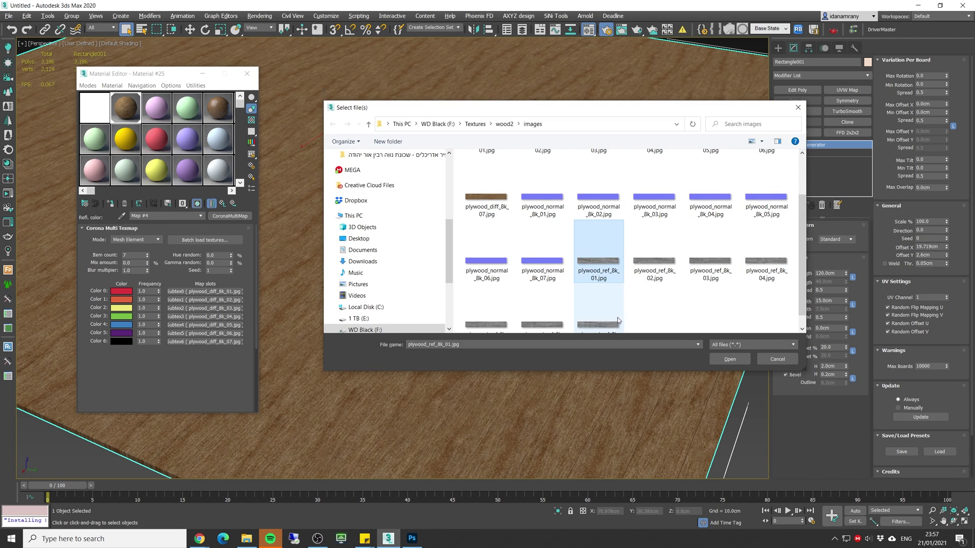
{"action": "left_click", "coordinate": [615, 322], "text": "shift"}
{"action": "left_click", "coordinate": [733, 359]}
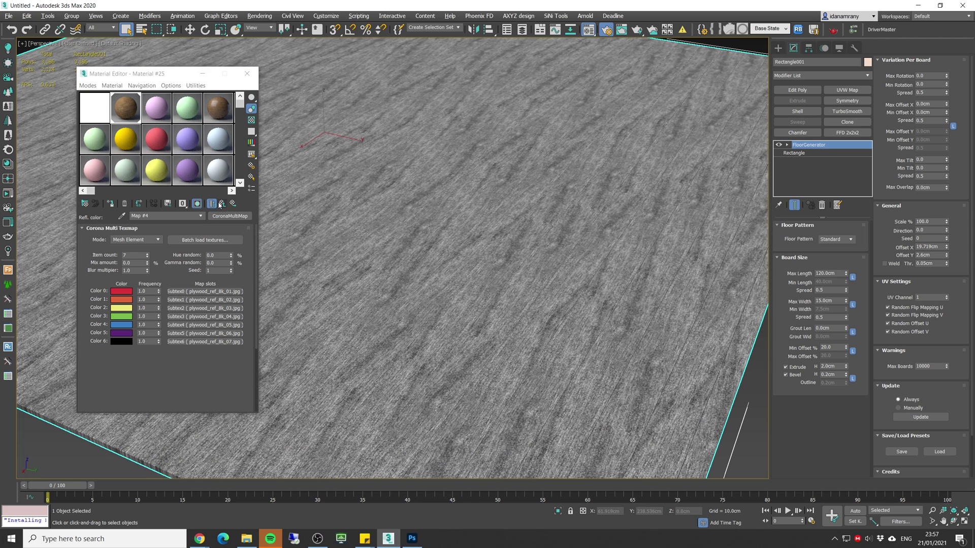
Duplicate the reflection color multi map into the reflection glossiness slot and bring up the material's list of map slots
{"action": "left_click", "coordinate": [220, 203]}
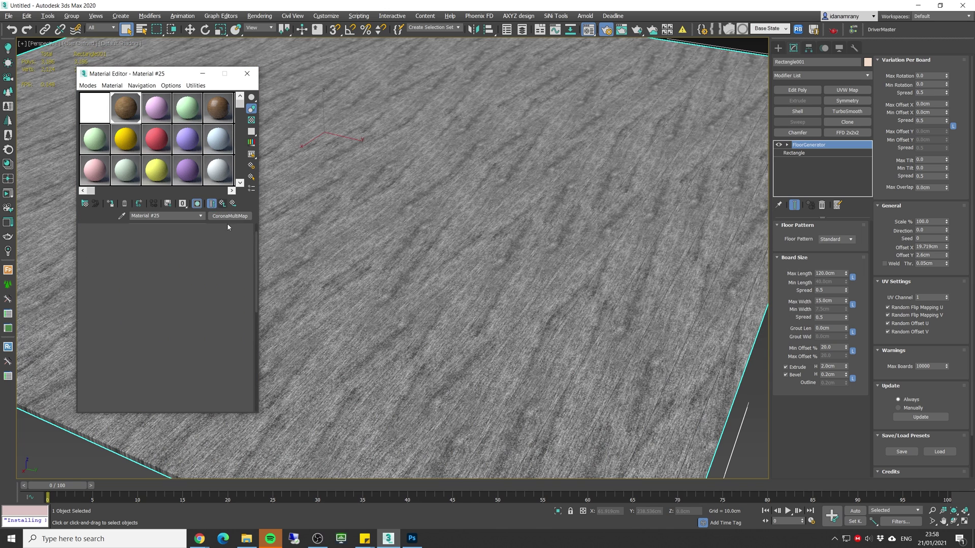
{"action": "left_click_drag", "start_coordinate": [222, 267], "coordinate": [157, 277]}
{"action": "left_click", "coordinate": [155, 269]}
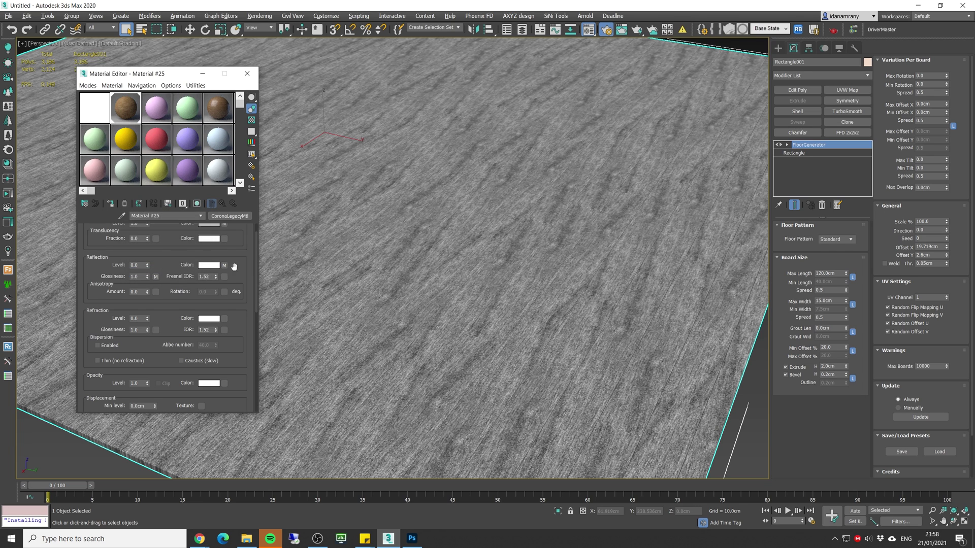
{"action": "left_click_drag", "start_coordinate": [257, 249], "coordinate": [264, 361]}
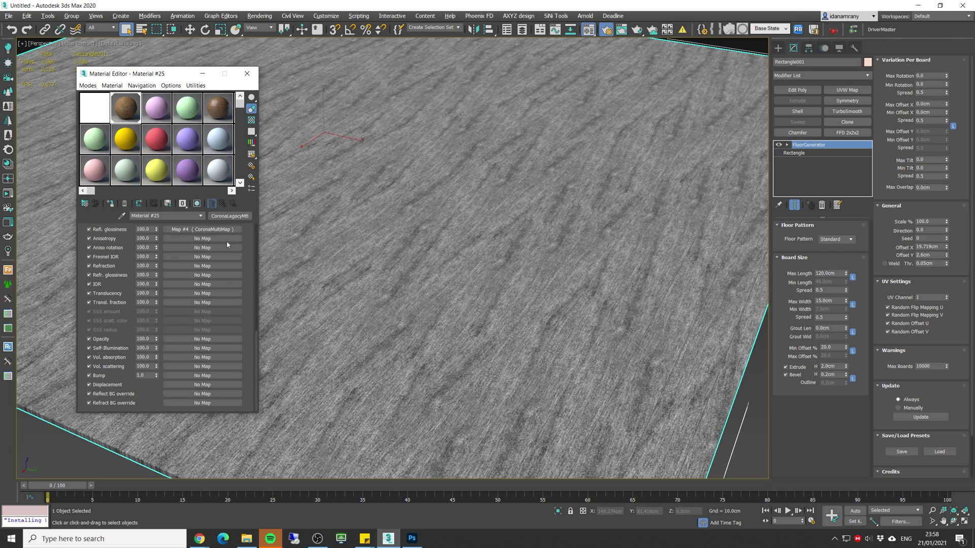
Duplicate the glossiness multi map into the bump slot using the Copy method and batch load plywood_normal_8k_01 to 07 into it
{"action": "left_click_drag", "start_coordinate": [186, 378], "coordinate": [186, 376]}
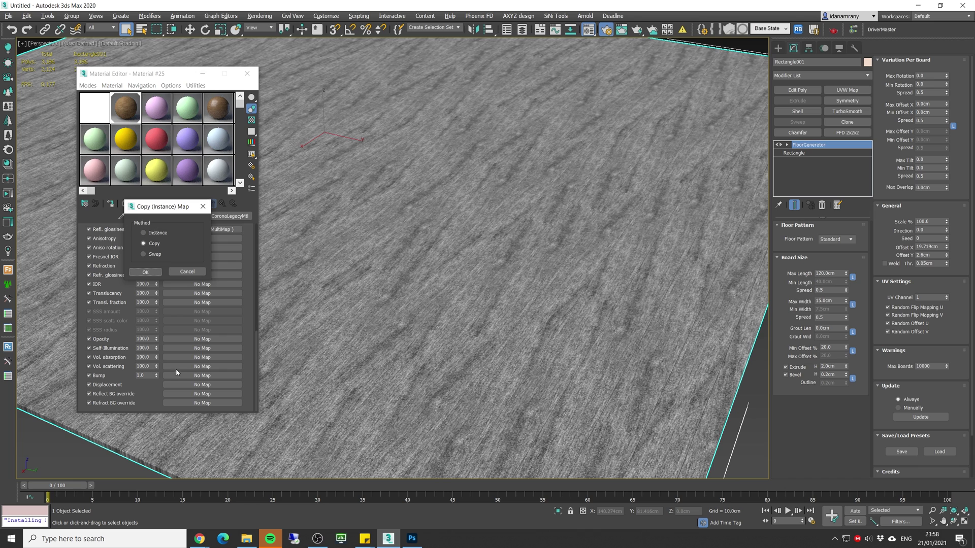
{"action": "left_click", "coordinate": [156, 269]}
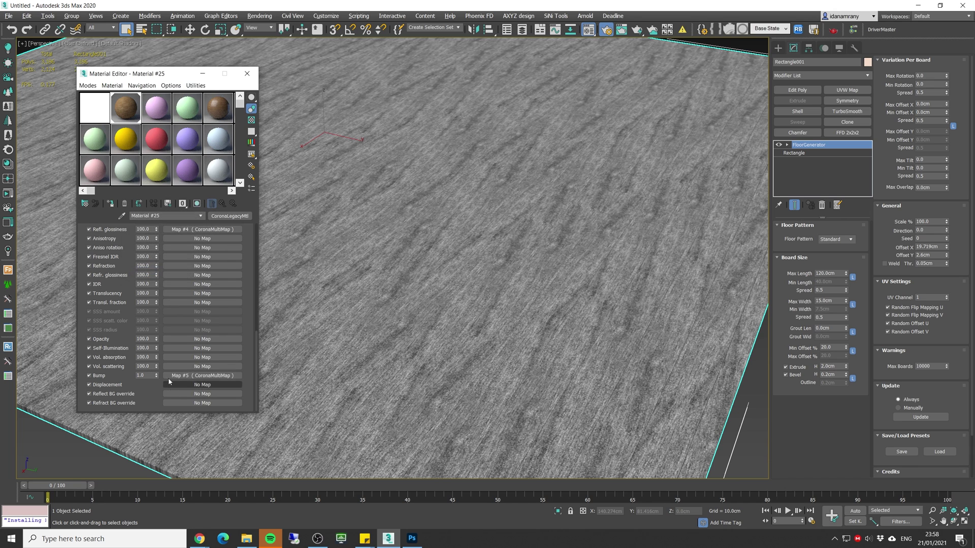
{"action": "left_click", "coordinate": [192, 376]}
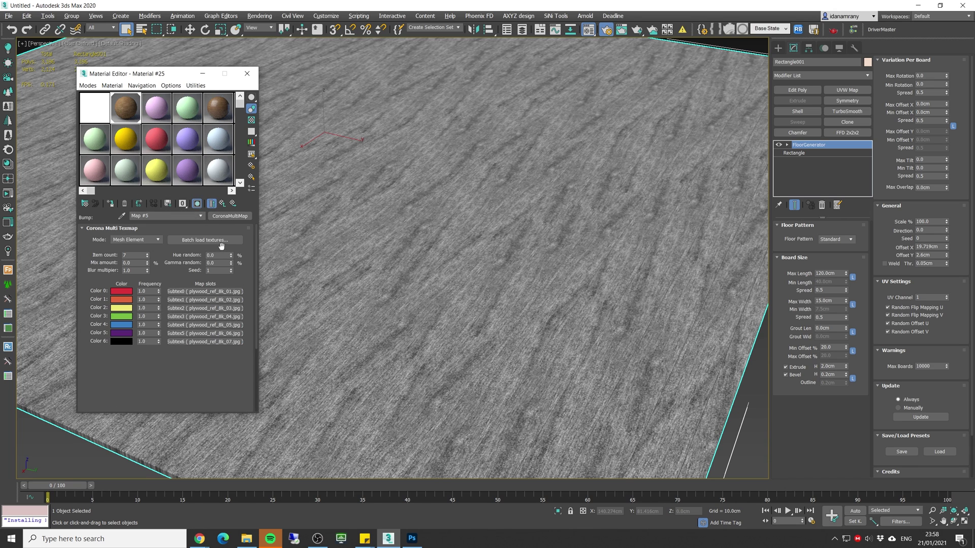
{"action": "left_click", "coordinate": [237, 239]}
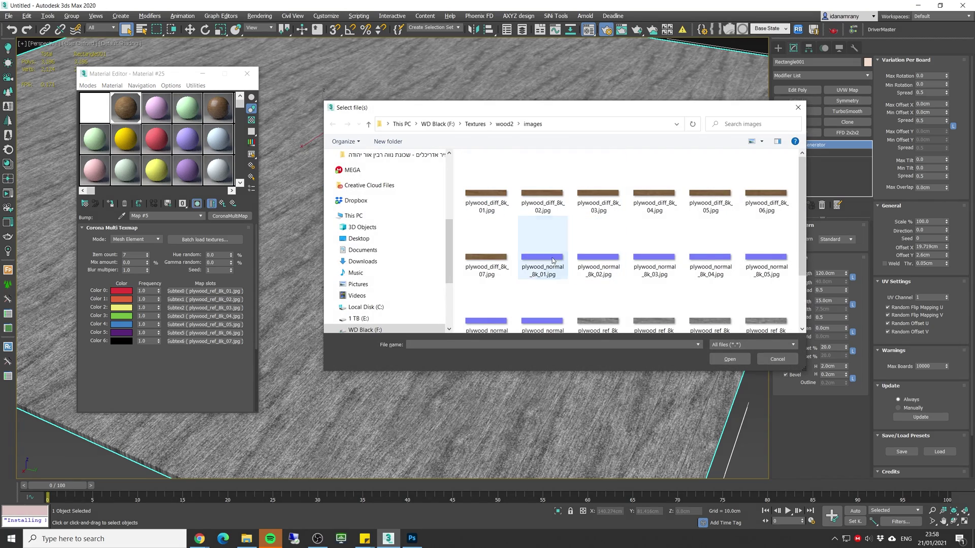
{"action": "left_click", "coordinate": [543, 245]}
{"action": "left_click", "coordinate": [542, 311], "text": "shift"}
{"action": "left_click", "coordinate": [730, 359]}
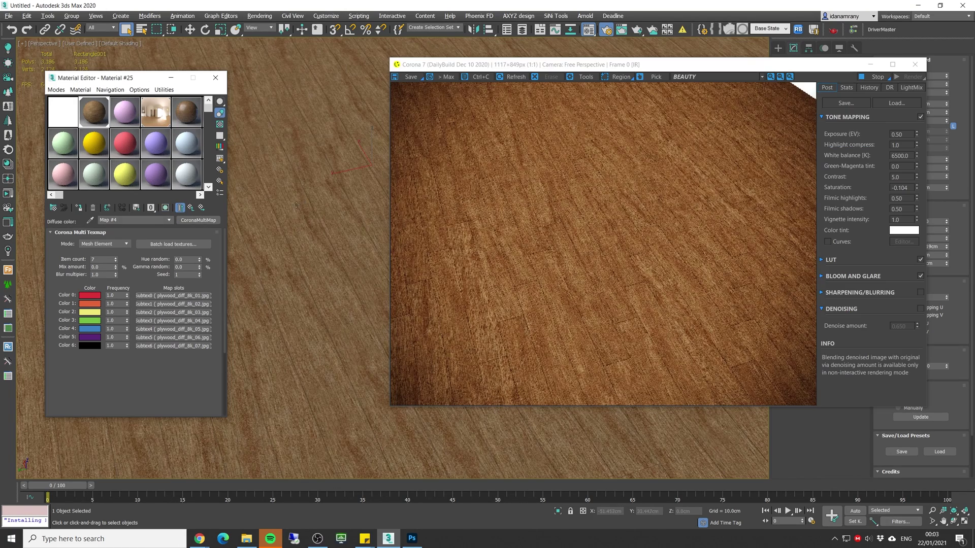
Set both the reflection and reflection glossiness map amounts of the floor material to 50
{"action": "left_click", "coordinate": [190, 207]}
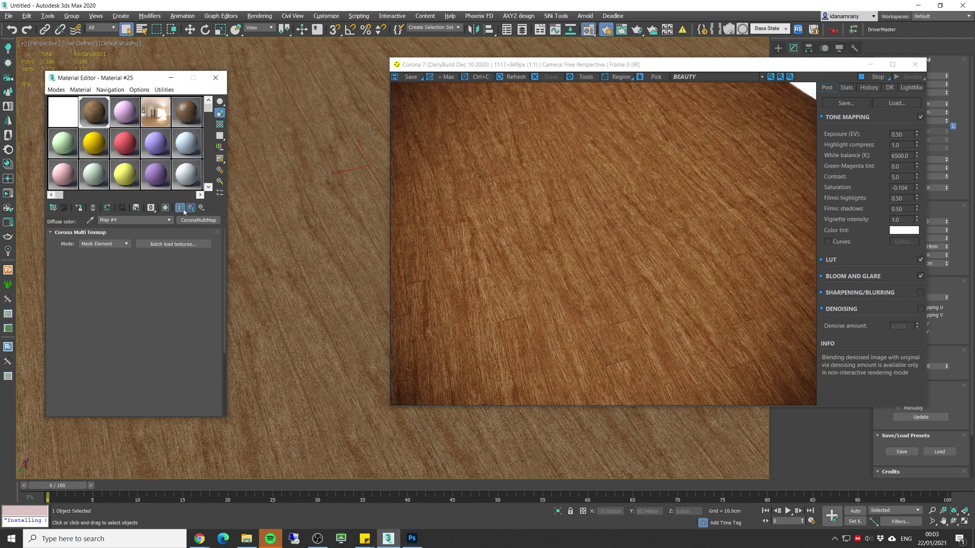
{"action": "scroll", "coordinate": [215, 256], "scroll_direction": "down", "scroll_amount": 3}
{"action": "left_click_drag", "start_coordinate": [223, 274], "coordinate": [217, 234]}
{"action": "left_click_drag", "start_coordinate": [116, 283], "coordinate": [112, 242]}
{"action": "middle_click_drag", "start_coordinate": [229, 269], "coordinate": [213, 255], "text": "alt"}
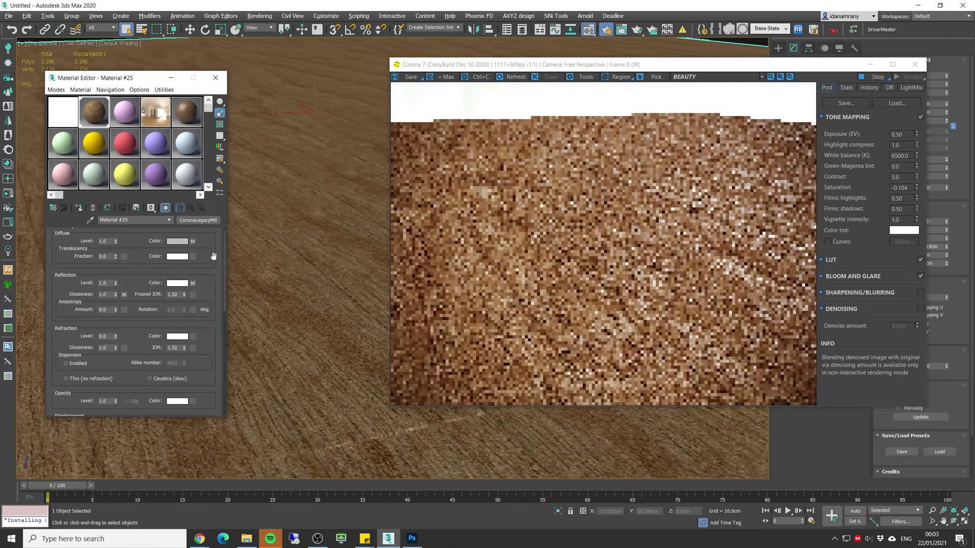
{"action": "left_click_drag", "start_coordinate": [223, 250], "coordinate": [213, 322]}
{"action": "left_click_drag", "start_coordinate": [122, 303], "coordinate": [94, 305]}
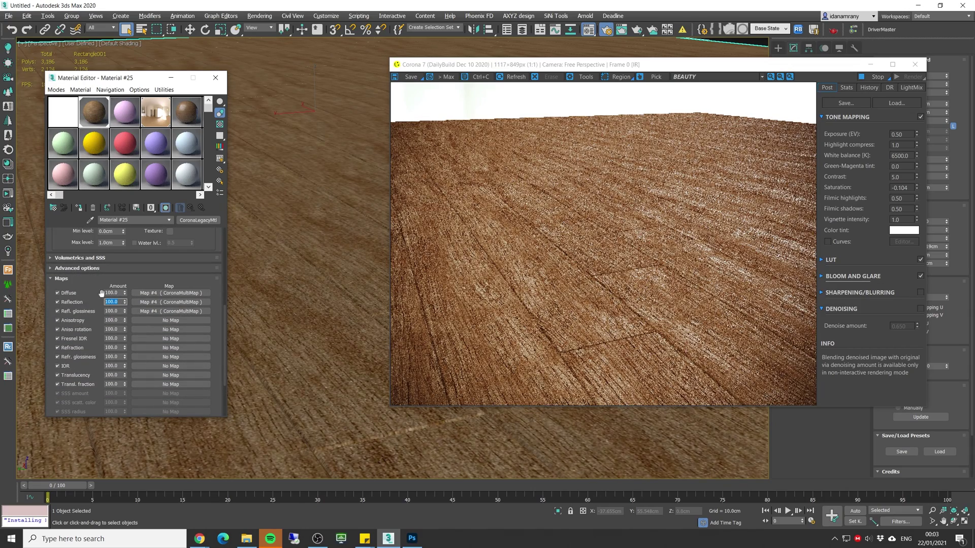
{"action": "type", "text": "50"}
{"action": "key", "text": "Return"}
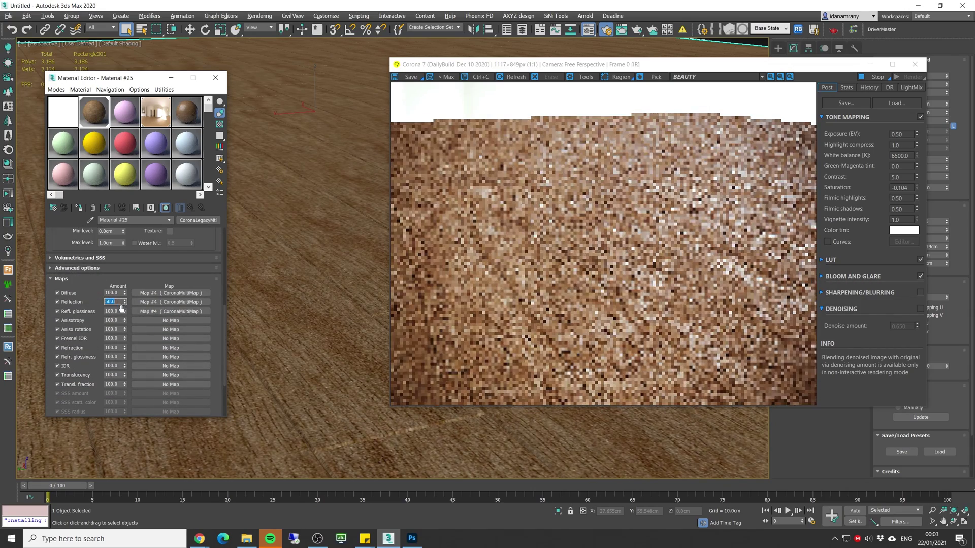
{"action": "left_click_drag", "start_coordinate": [120, 311], "coordinate": [104, 313]}
{"action": "key", "text": "Return"}
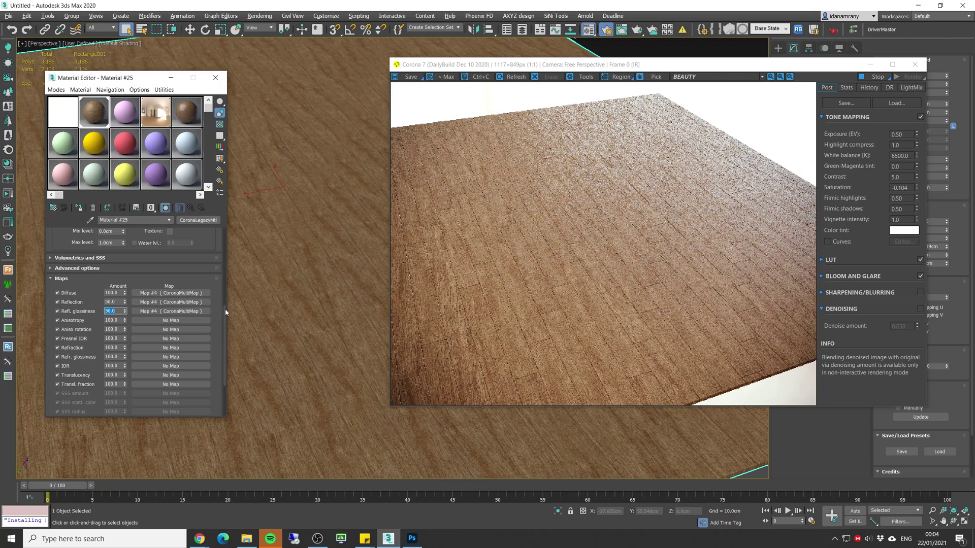
Open the diffuse multi map and try a gamma randomization of 3% and a hue randomization of 5%
{"action": "scroll", "coordinate": [202, 309], "scroll_direction": "up", "scroll_amount": 2}
{"action": "left_click", "coordinate": [198, 309]}
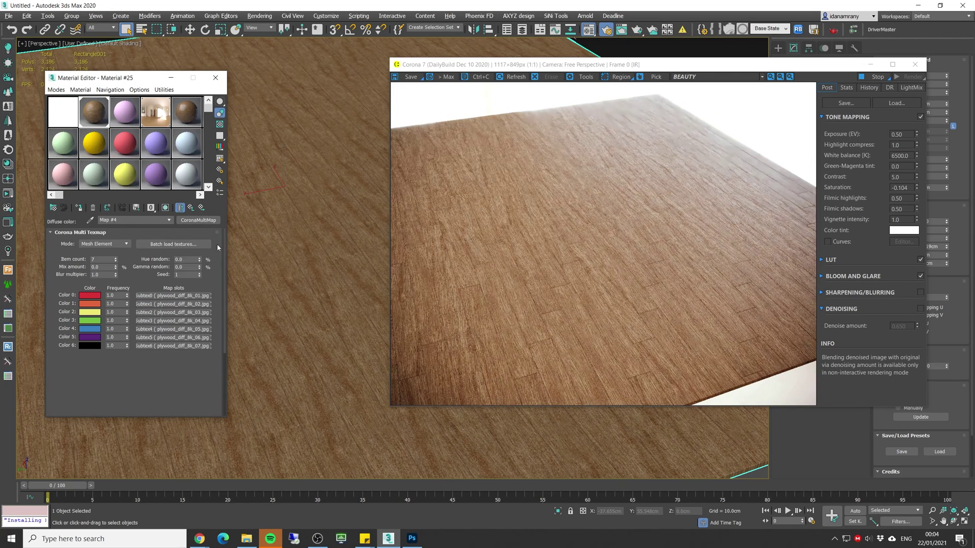
{"action": "left_click", "coordinate": [183, 260]}
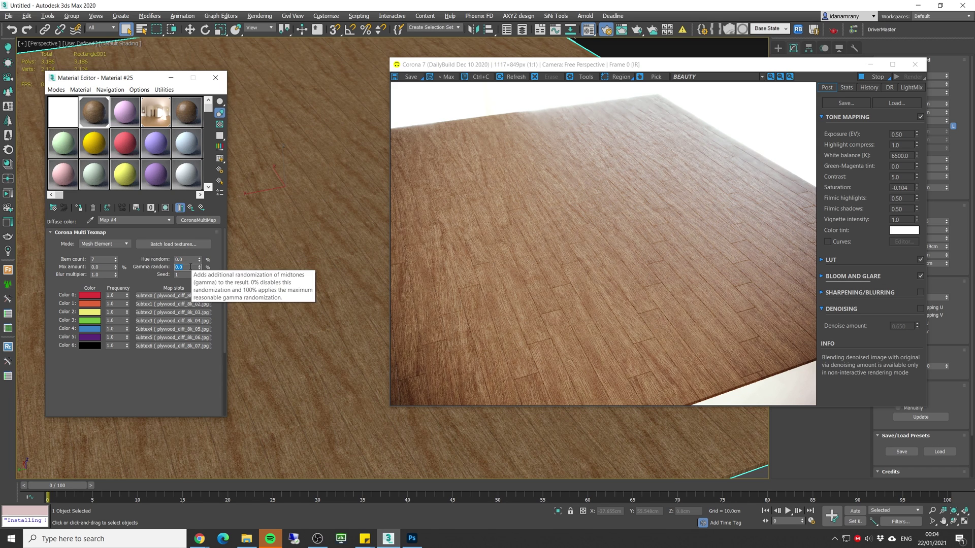
{"action": "type", "text": "3"}
{"action": "key", "text": "Return"}
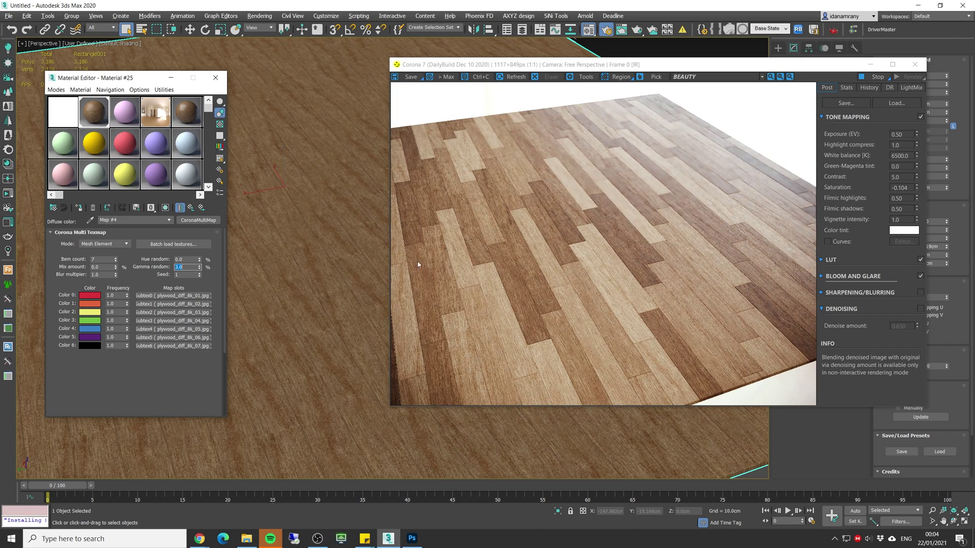
{"action": "double_click", "coordinate": [197, 261]}
{"action": "type", "text": "5"}
{"action": "key", "text": "Return"}
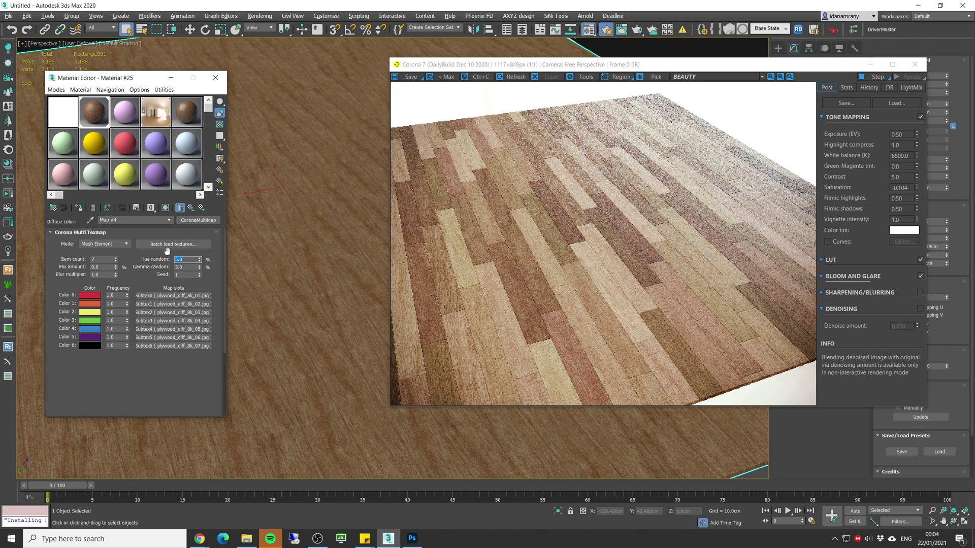
Set the diffuse multi map's hue and gamma randomization to 1.5% each
{"action": "double_click", "coordinate": [184, 269]}
{"action": "type", "text": "2"}
{"action": "key", "text": "Return"}
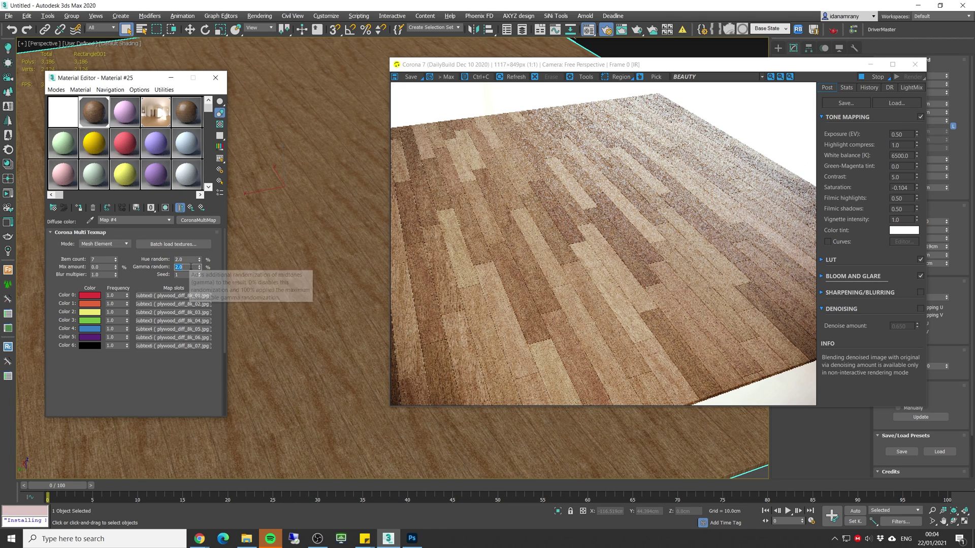
{"action": "type", "text": "1.5"}
{"action": "key", "text": "Return"}
{"action": "double_click", "coordinate": [175, 260]}
{"action": "type", "text": "1.5"}
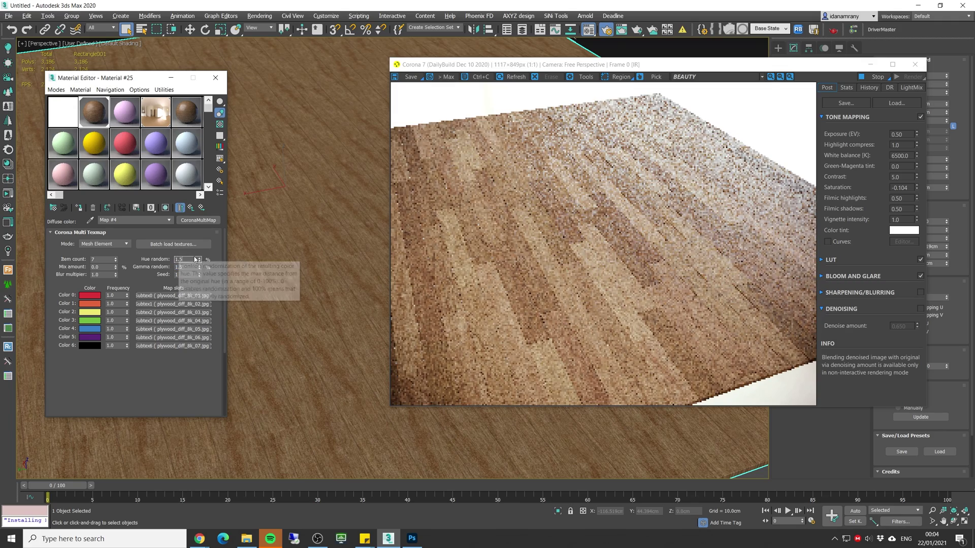
{"action": "key", "text": "Return"}
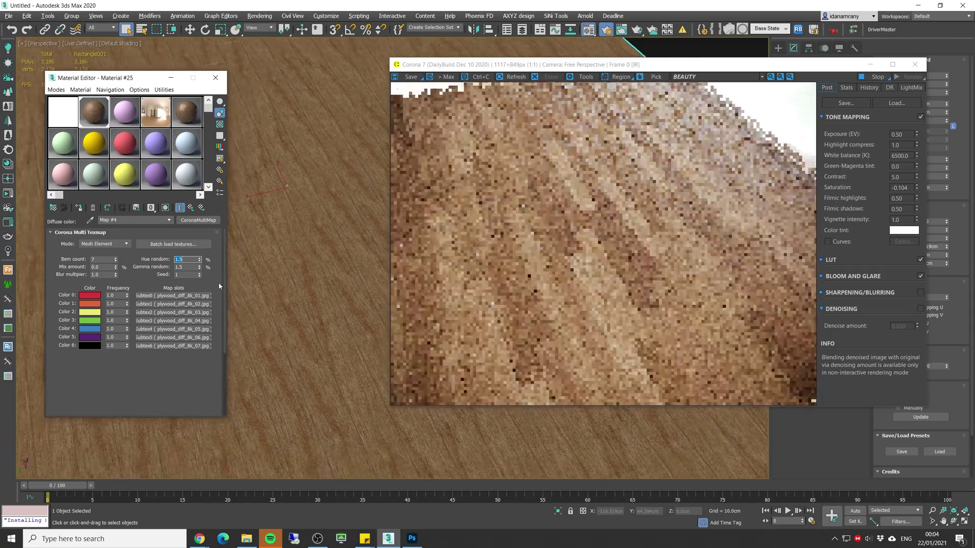
Draw a plane about 629 cm long and 695 cm wide under the floor, extending past its edges on all sides
{"action": "left_click_drag", "start_coordinate": [590, 68], "coordinate": [387, 177]}
{"action": "left_click", "coordinate": [778, 48]}
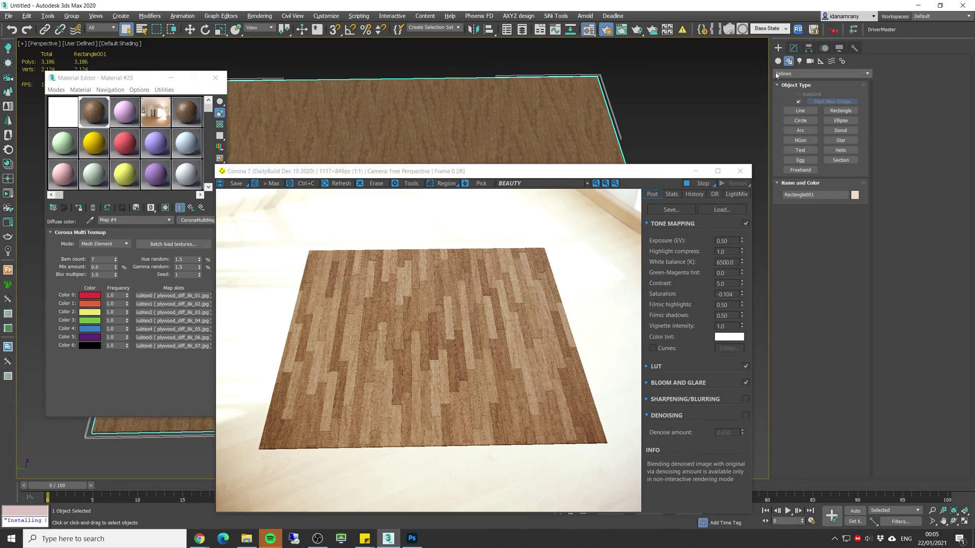
{"action": "left_click", "coordinate": [778, 61]}
{"action": "left_click", "coordinate": [810, 101]}
{"action": "scroll", "coordinate": [596, 102], "scroll_direction": "down", "scroll_amount": 3}
{"action": "middle_click_drag", "start_coordinate": [596, 102], "coordinate": [553, 76], "text": "alt"}
{"action": "left_click_drag", "start_coordinate": [553, 76], "coordinate": [210, 345]}
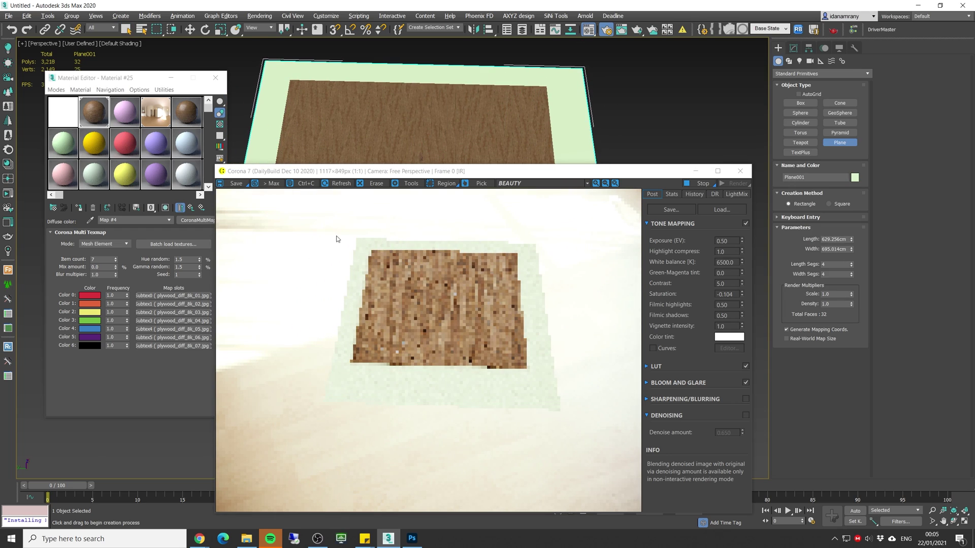
Assign the purple Material #10 to the plane and change its diffuse color to a brown sampled from the wood floor
{"action": "scroll", "coordinate": [422, 122], "scroll_direction": "up", "scroll_amount": 3}
{"action": "middle_click_drag", "start_coordinate": [421, 122], "coordinate": [456, 127], "text": "alt"}
{"action": "left_click_drag", "start_coordinate": [403, 171], "coordinate": [554, 172]}
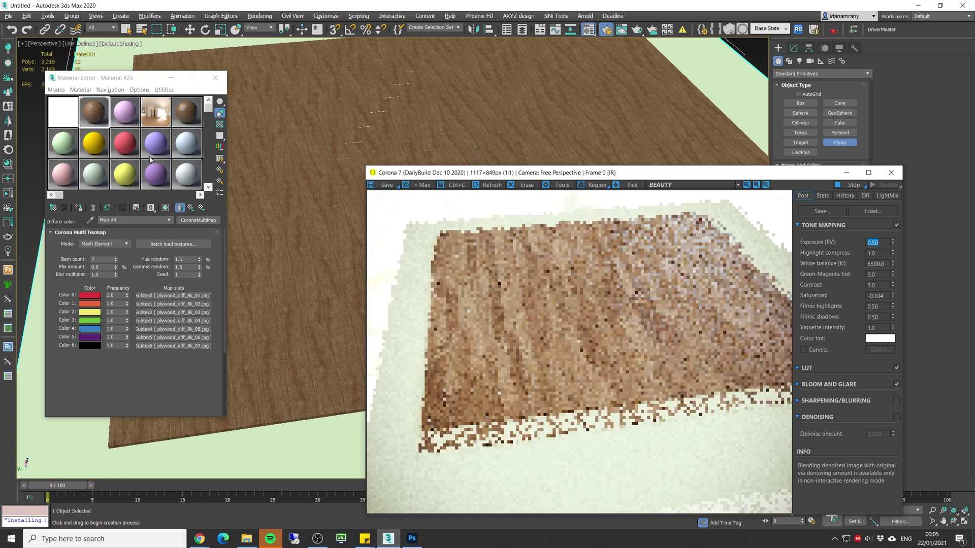
{"action": "left_click", "coordinate": [148, 175]}
{"action": "left_click", "coordinate": [80, 209]}
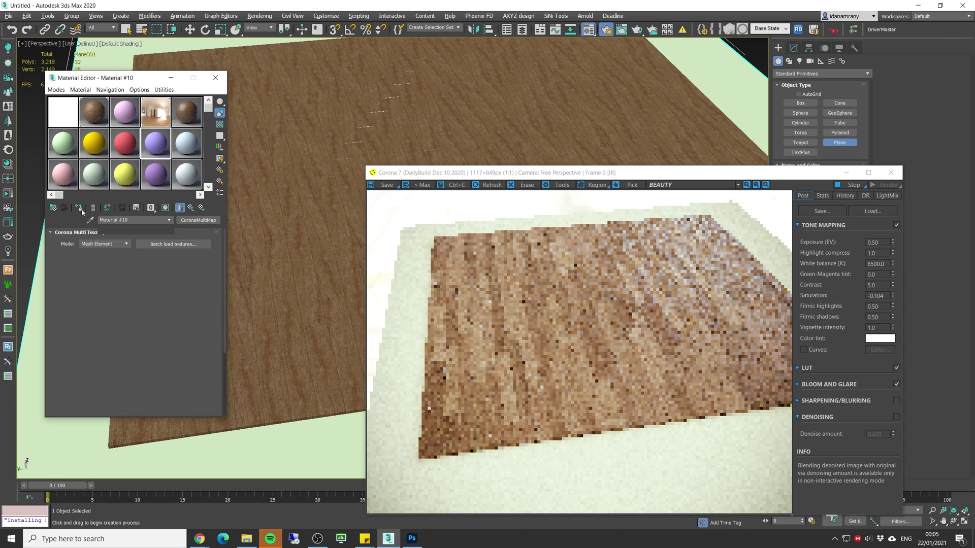
{"action": "left_click", "coordinate": [80, 209]}
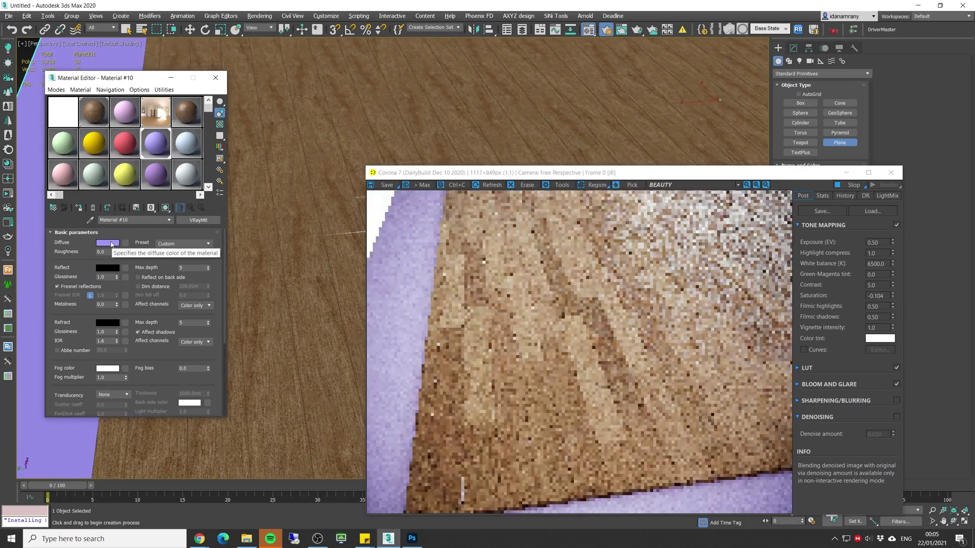
{"action": "left_click", "coordinate": [113, 245]}
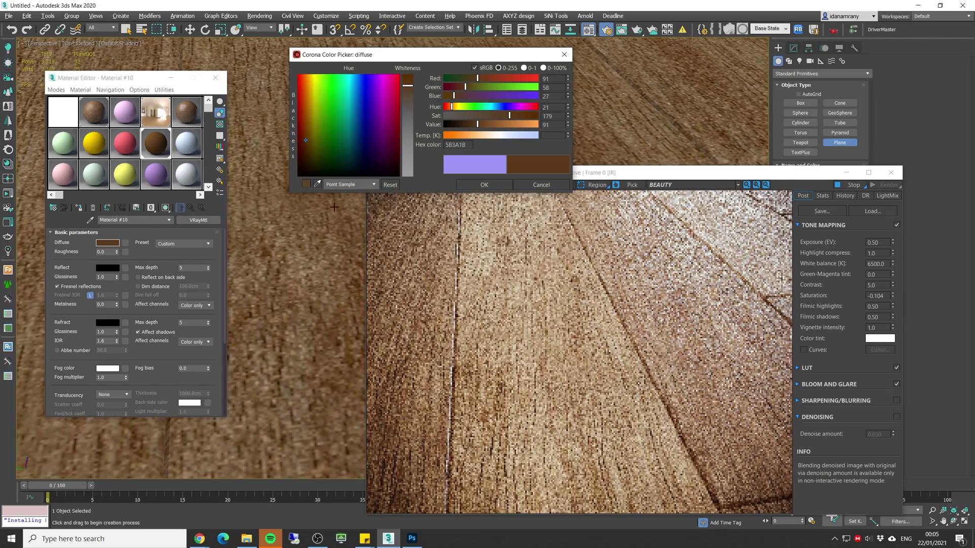
{"action": "left_click", "coordinate": [345, 225]}
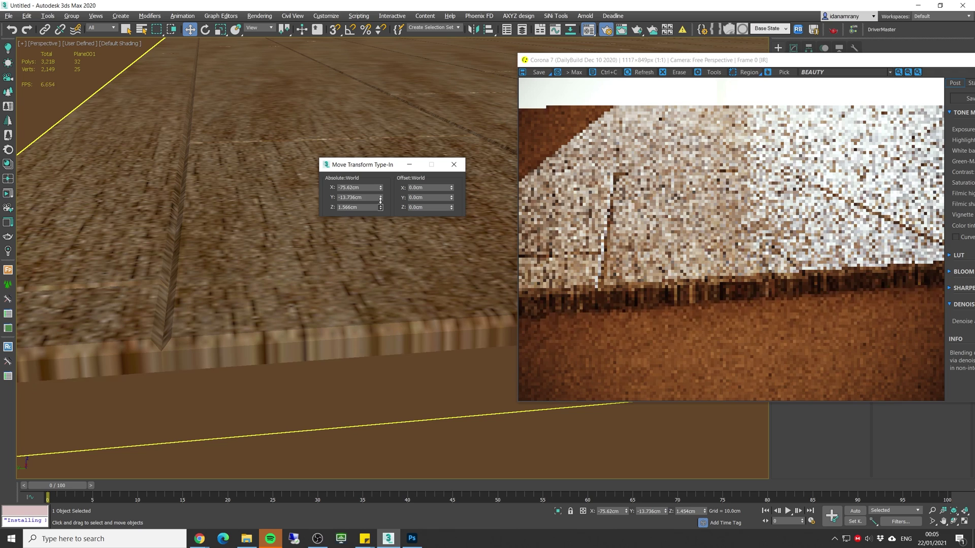
Raise the plane to a Z height of 2.124 cm and desaturate its diffuse color to the grayish brown 776B5F
{"action": "left_click_drag", "start_coordinate": [384, 208], "coordinate": [378, 199]}
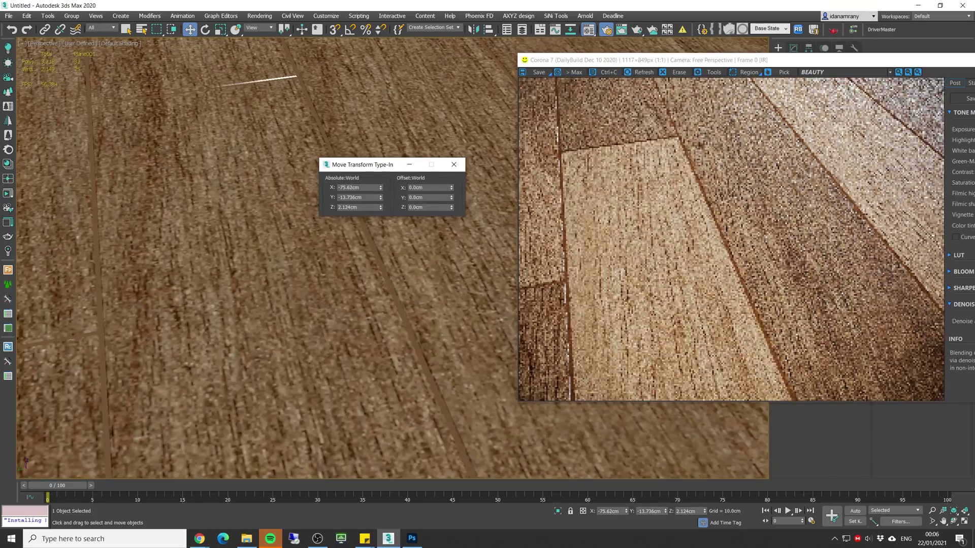
{"action": "left_click_drag", "start_coordinate": [0, 143], "coordinate": [245, 103]}
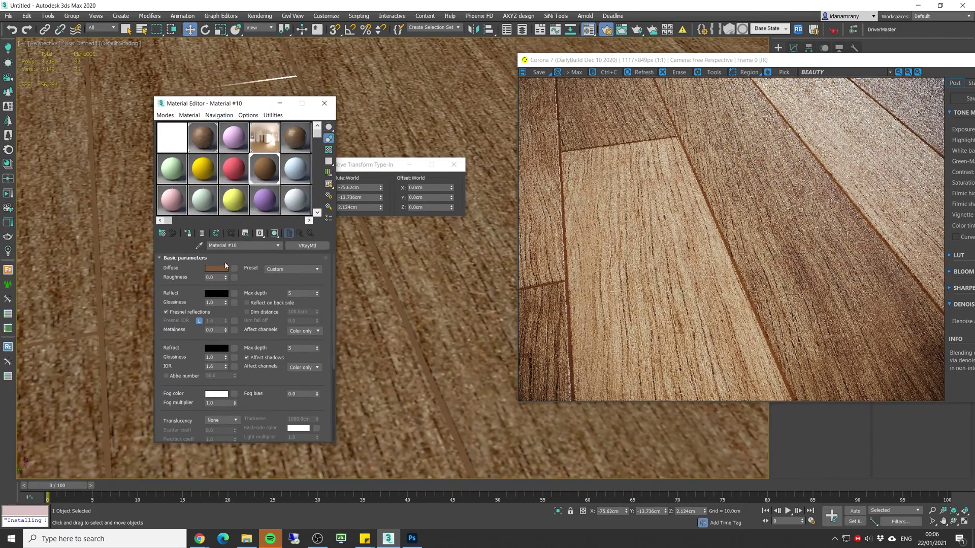
{"action": "left_click", "coordinate": [226, 266]}
{"action": "left_click", "coordinate": [464, 115]}
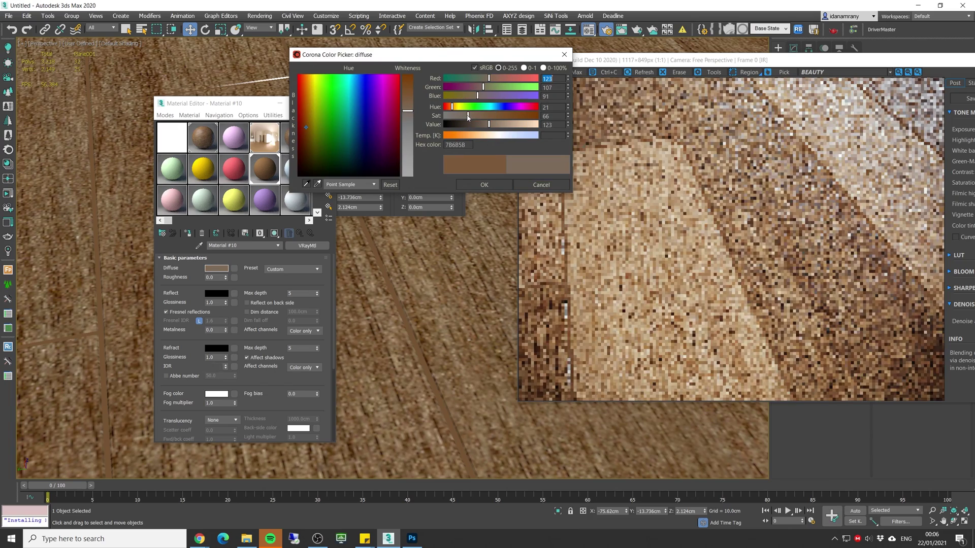
{"action": "left_click", "coordinate": [477, 124]}
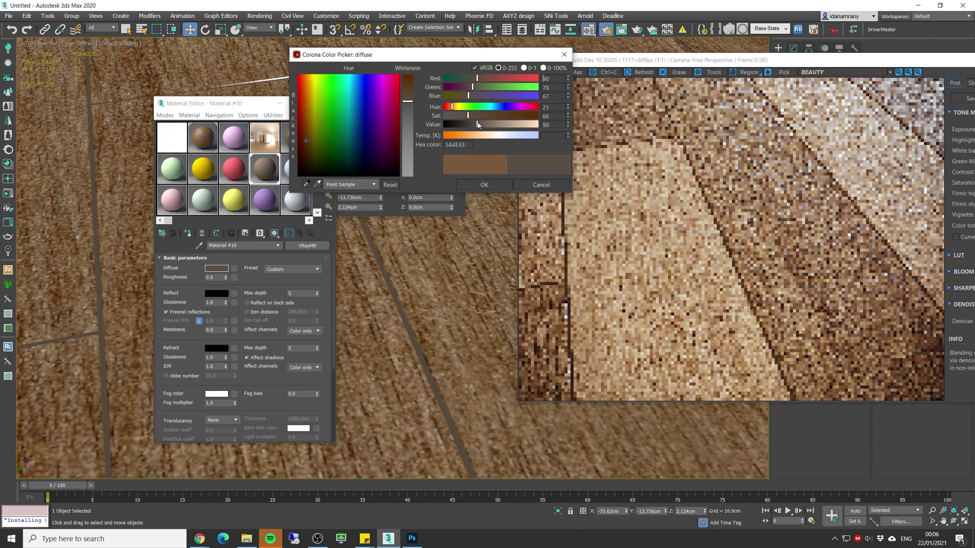
{"action": "left_click", "coordinate": [486, 124]}
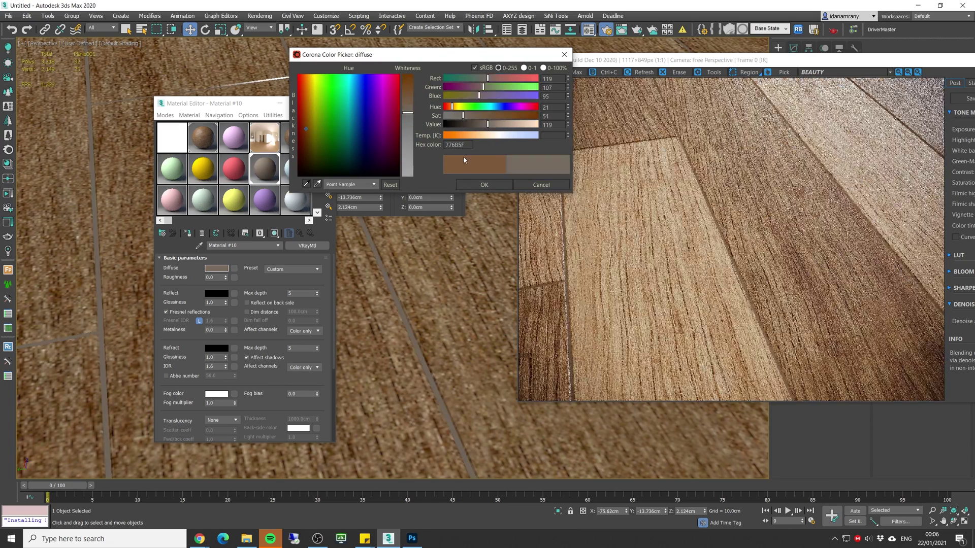